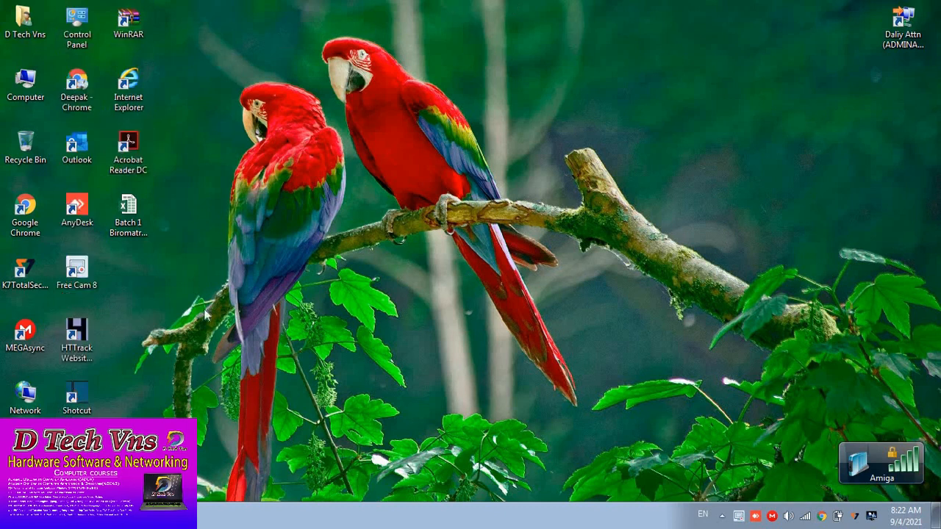
{"action": "right_click", "coordinate": [255, 138]}
{"action": "left_click", "coordinate": [301, 179]}
{"action": "right_click", "coordinate": [308, 31]}
{"action": "left_click", "coordinate": [332, 78]}
{"action": "right_click", "coordinate": [328, 71]}
{"action": "left_click", "coordinate": [346, 112]}
{"action": "right_click", "coordinate": [341, 76]}
{"action": "left_click", "coordinate": [364, 117]}
- Launch Paint with the mspaint run command and maximize its window
{"action": "key", "text": "super+r"}
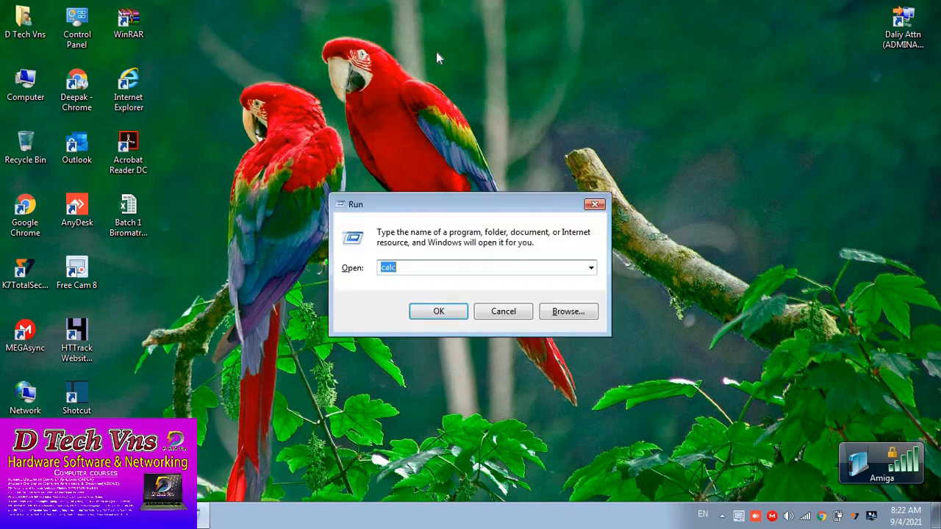
{"action": "type", "text": "msp"}
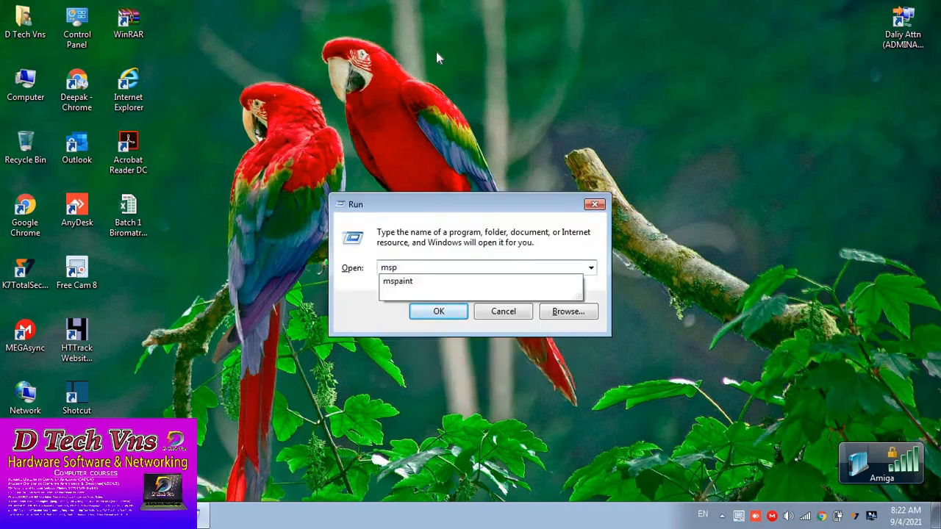
{"action": "type", "text": "aint"}
{"action": "key", "text": "Return"}
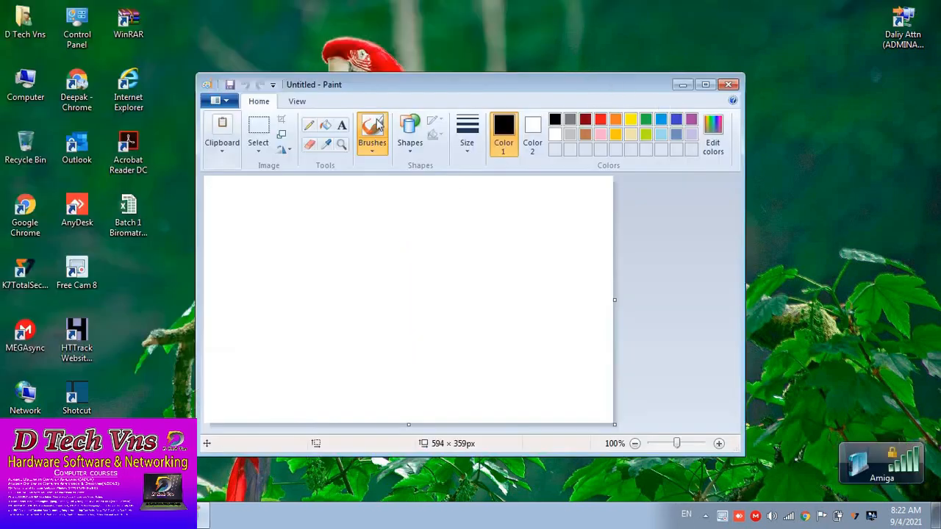
{"action": "left_click", "coordinate": [705, 85]}
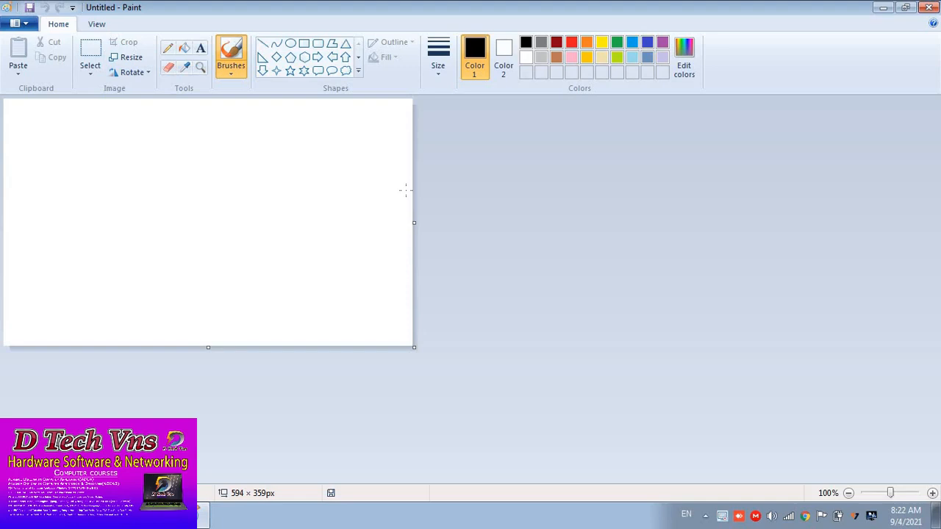
{"action": "left_click", "coordinate": [377, 181]}
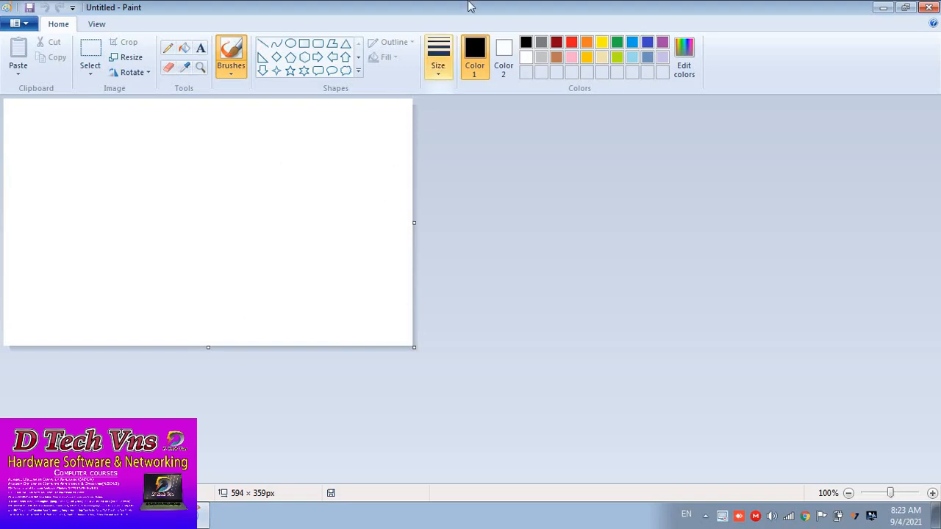
{"action": "key", "text": "super+Down"}
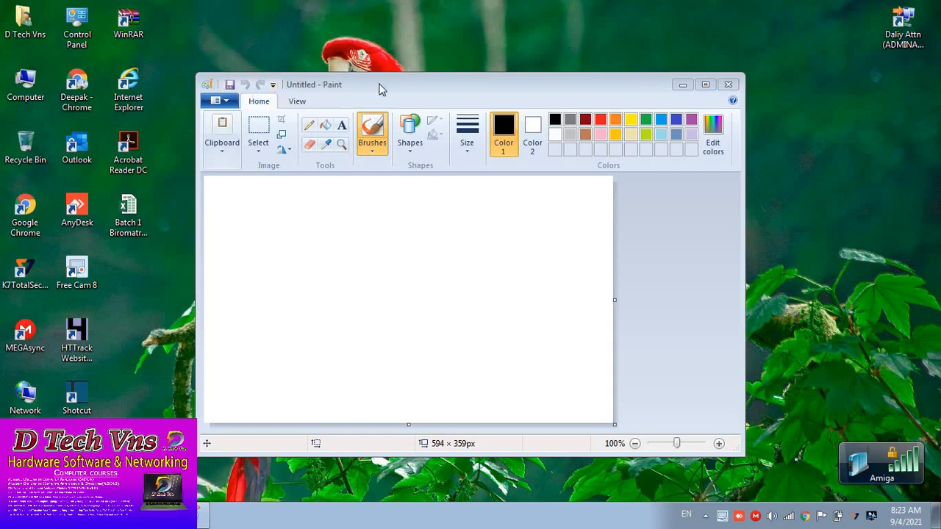
{"action": "double_click", "coordinate": [381, 89]}
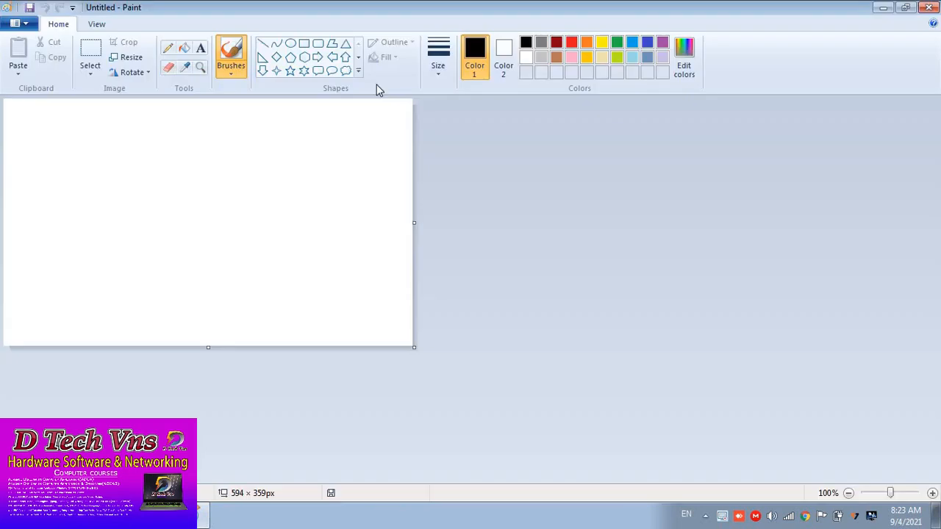
- Add New, Open, Print, Print preview and Send in e-mail to the quick access commands
{"action": "left_click", "coordinate": [72, 8]}
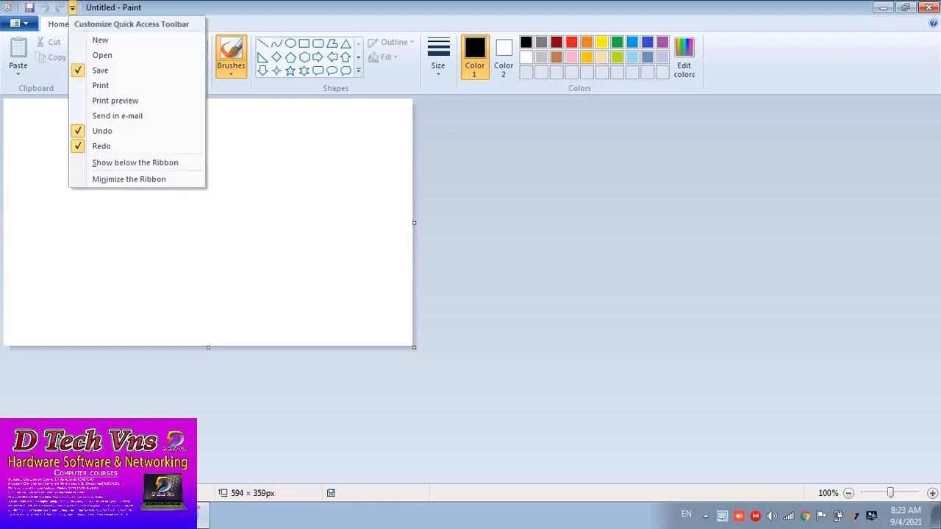
{"action": "left_click", "coordinate": [91, 41]}
{"action": "left_click", "coordinate": [87, 7]}
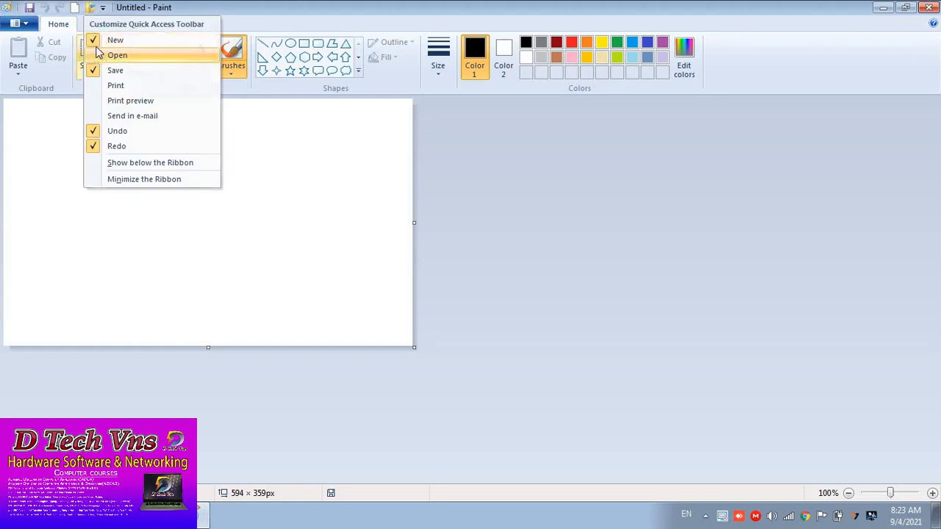
{"action": "left_click", "coordinate": [101, 56]}
{"action": "left_click", "coordinate": [102, 7]}
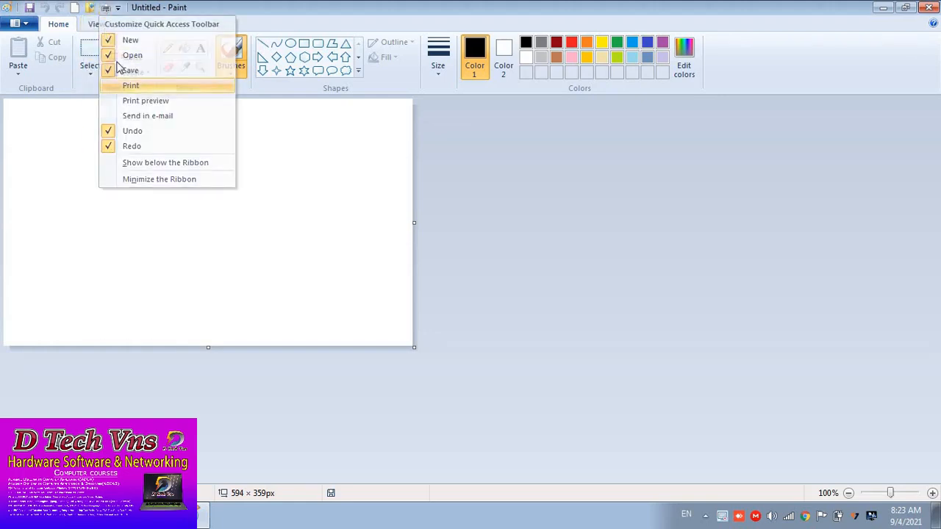
{"action": "left_click", "coordinate": [110, 86]}
{"action": "left_click", "coordinate": [118, 8]}
{"action": "left_click", "coordinate": [124, 101]}
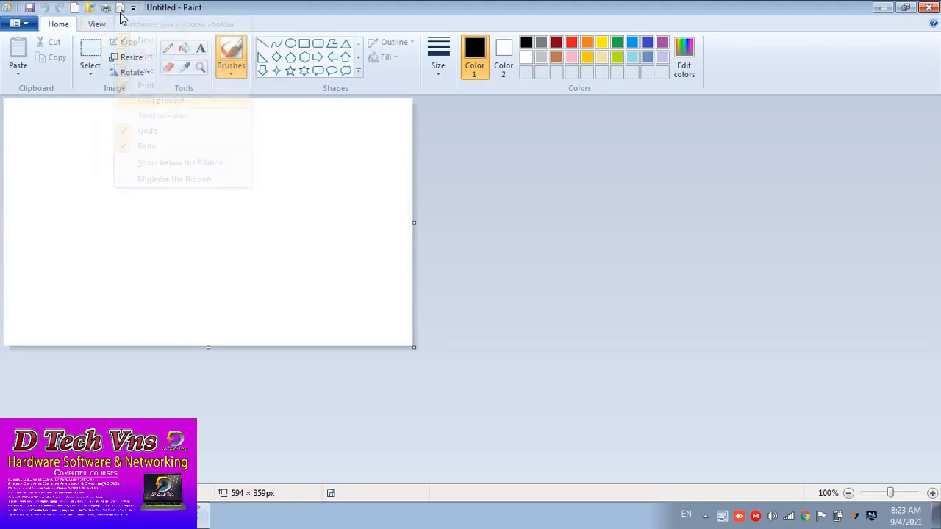
{"action": "left_click", "coordinate": [133, 7]}
{"action": "left_click", "coordinate": [146, 118]}
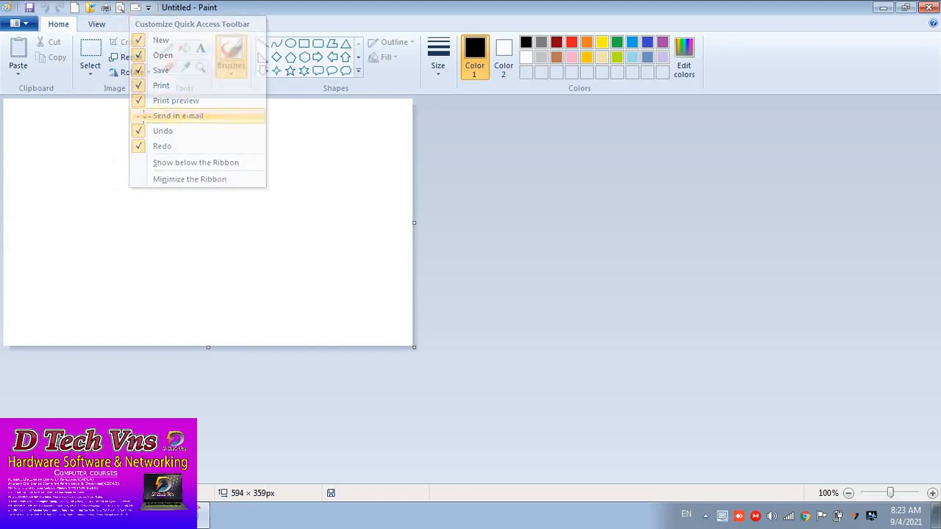
{"action": "left_click", "coordinate": [148, 7]}
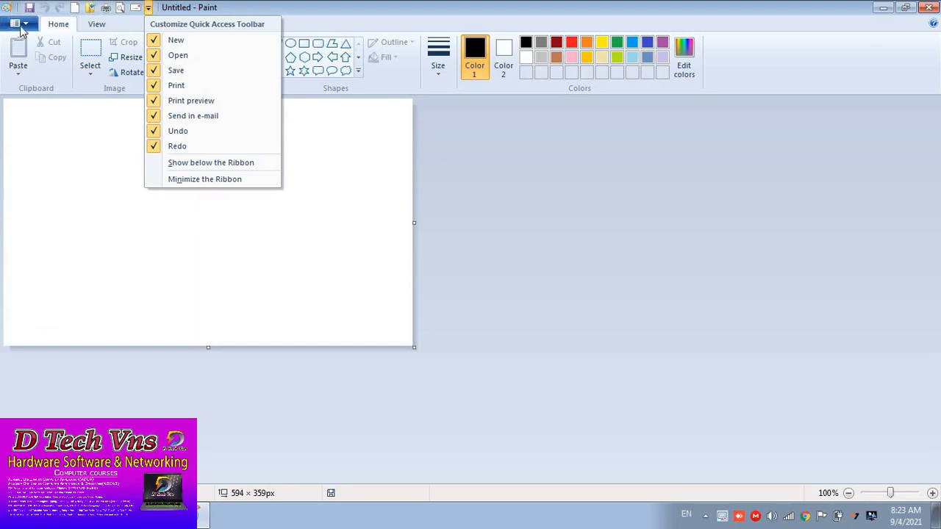
{"action": "left_click", "coordinate": [74, 189]}
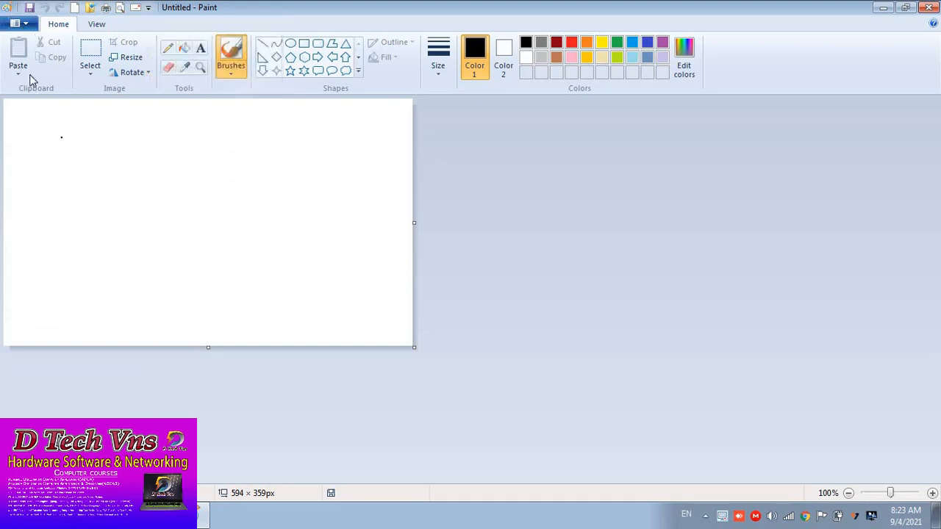
- Examine the file commands, the drawing tools, and the zoom, show-or-hide and display options
{"action": "left_click", "coordinate": [25, 27]}
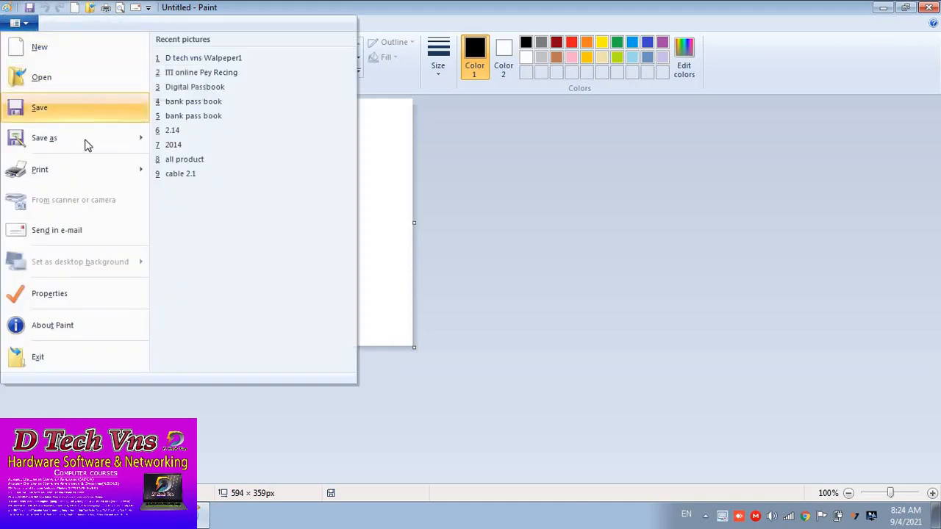
{"action": "mouse_move", "coordinate": [82, 168]}
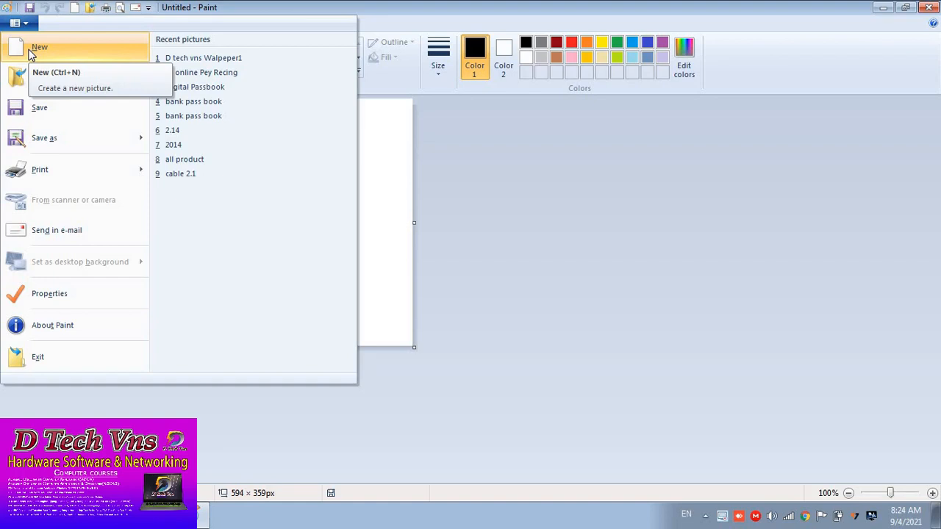
{"action": "left_click", "coordinate": [493, 211]}
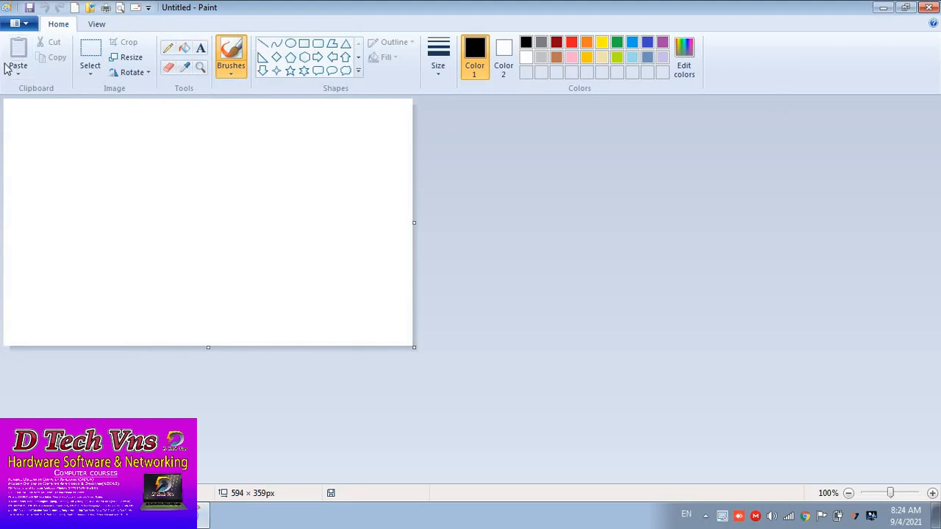
{"action": "left_click", "coordinate": [94, 27]}
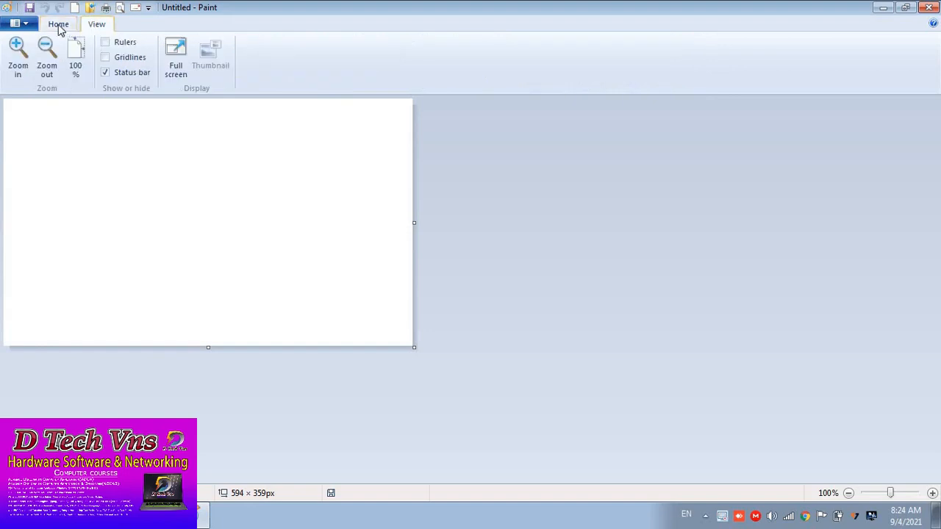
{"action": "left_click", "coordinate": [60, 26]}
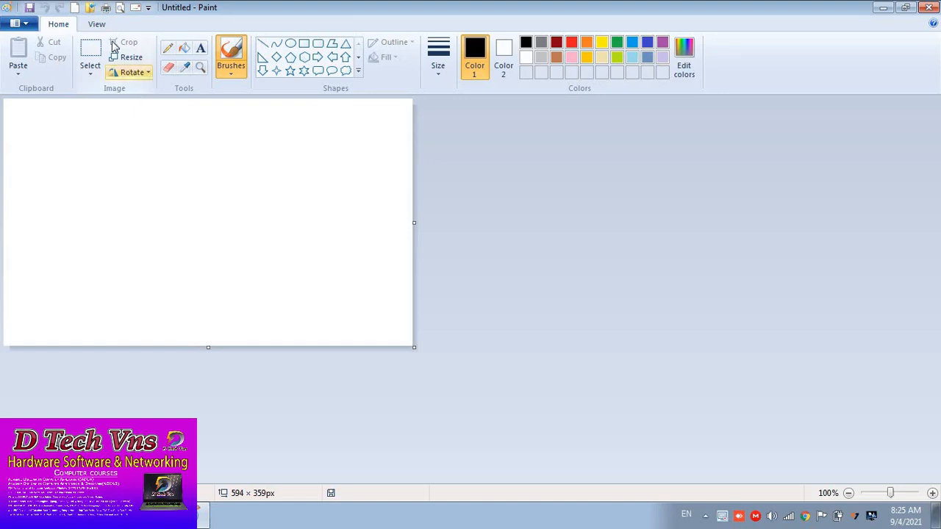
{"action": "left_click", "coordinate": [97, 24]}
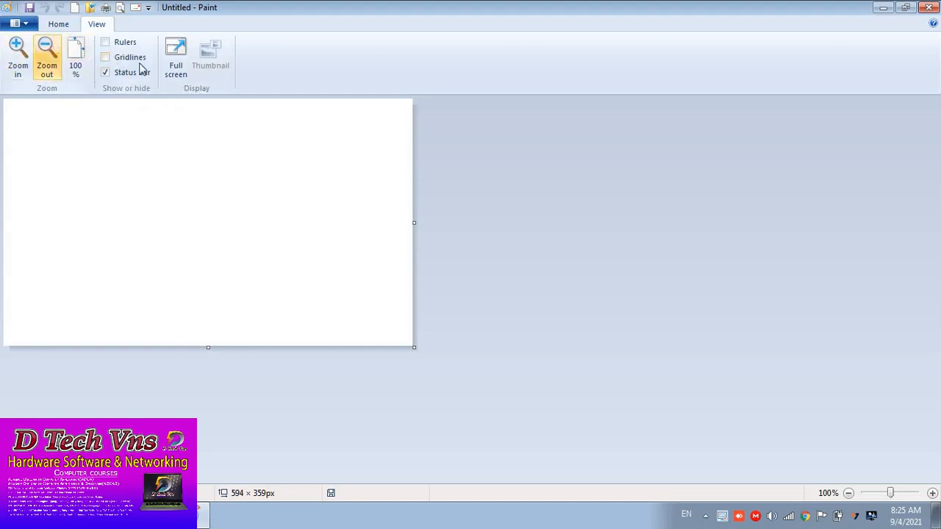
{"action": "left_click", "coordinate": [70, 27]}
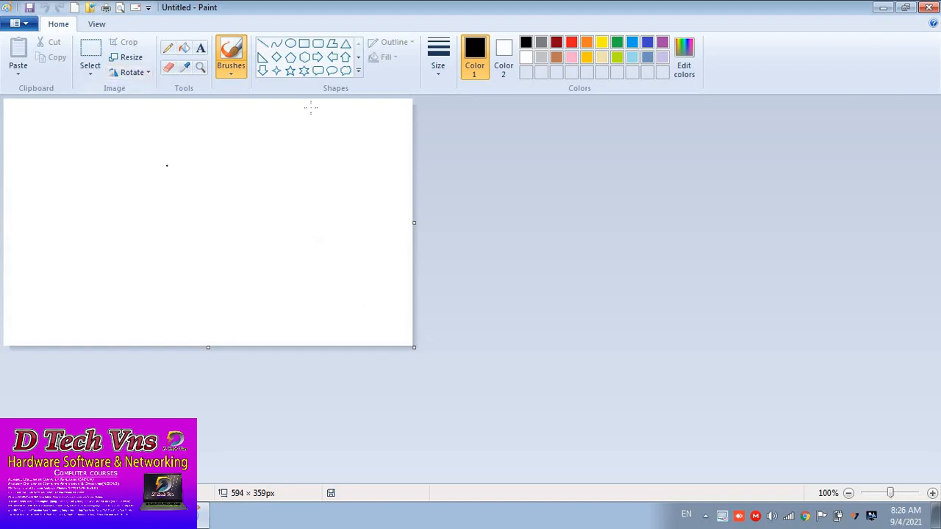
- Draw a right-pointing block arrow in the upper middle of the canvas
{"action": "left_click", "coordinate": [317, 57]}
{"action": "left_click_drag", "start_coordinate": [141, 136], "coordinate": [280, 222]}
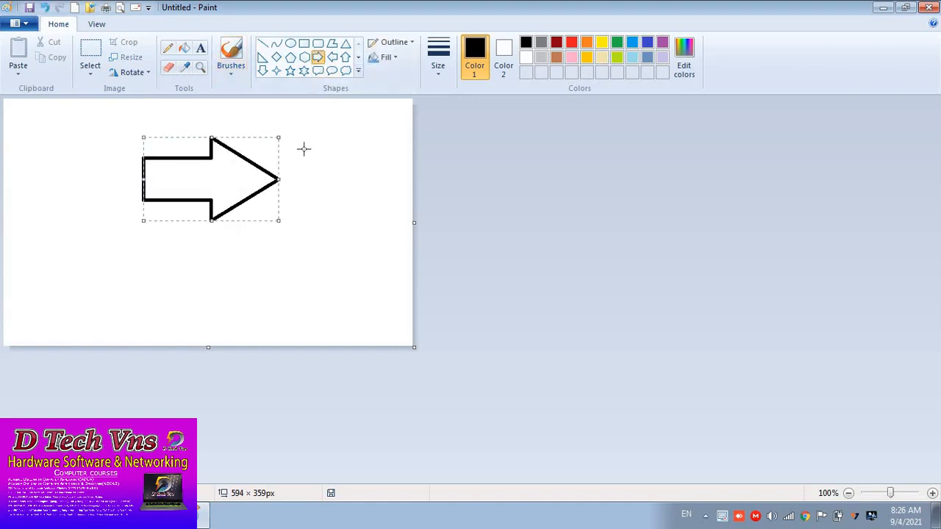
{"action": "left_click", "coordinate": [294, 211]}
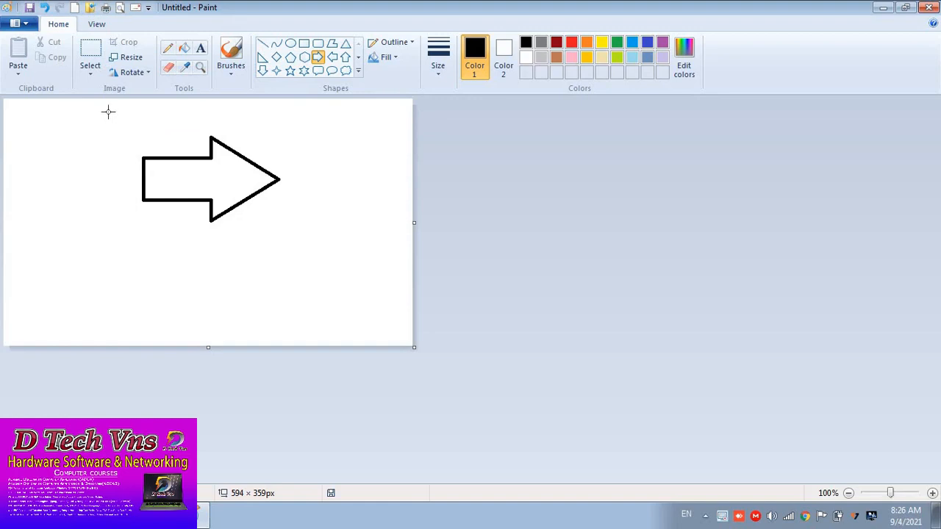
- Copy a rectangular selection around the arrow, paste it, and place the copy over the original arrow
{"action": "left_click", "coordinate": [88, 67]}
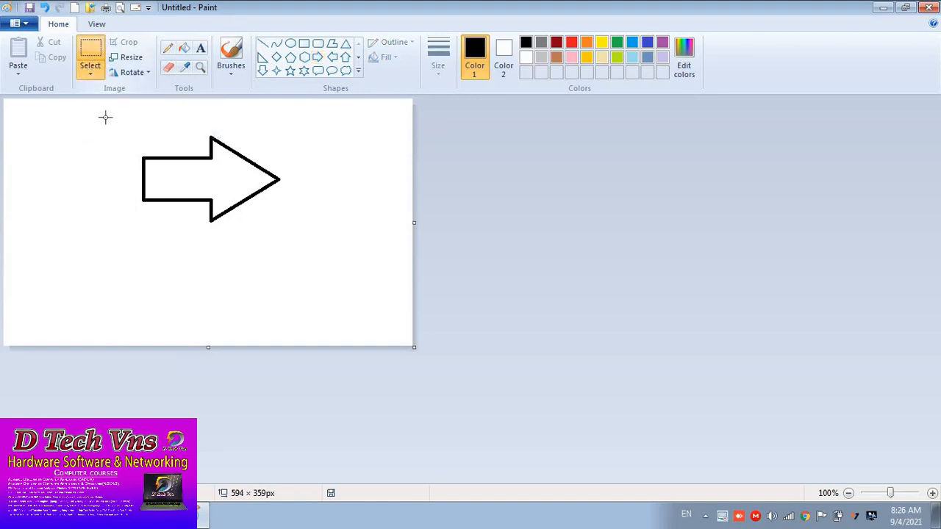
{"action": "left_click_drag", "start_coordinate": [105, 116], "coordinate": [296, 248]}
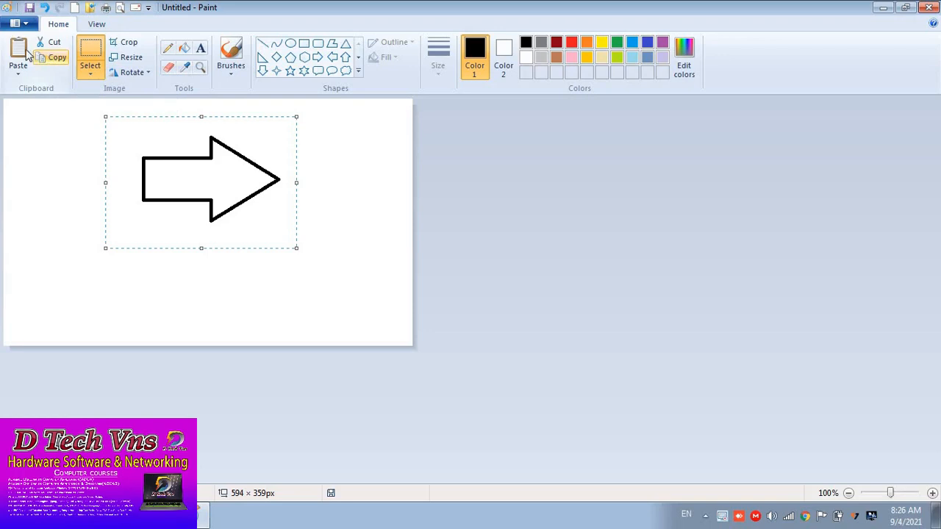
{"action": "left_click", "coordinate": [22, 52]}
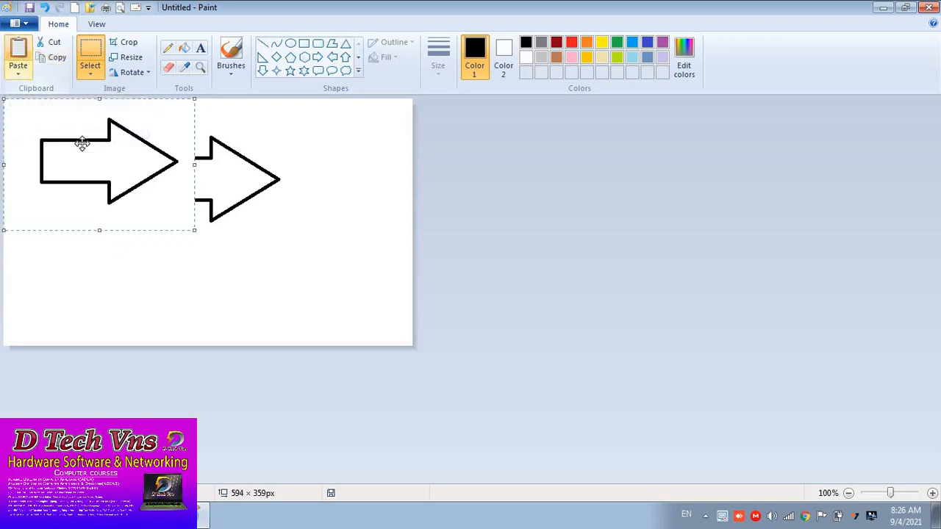
{"action": "left_click_drag", "start_coordinate": [78, 122], "coordinate": [207, 186]}
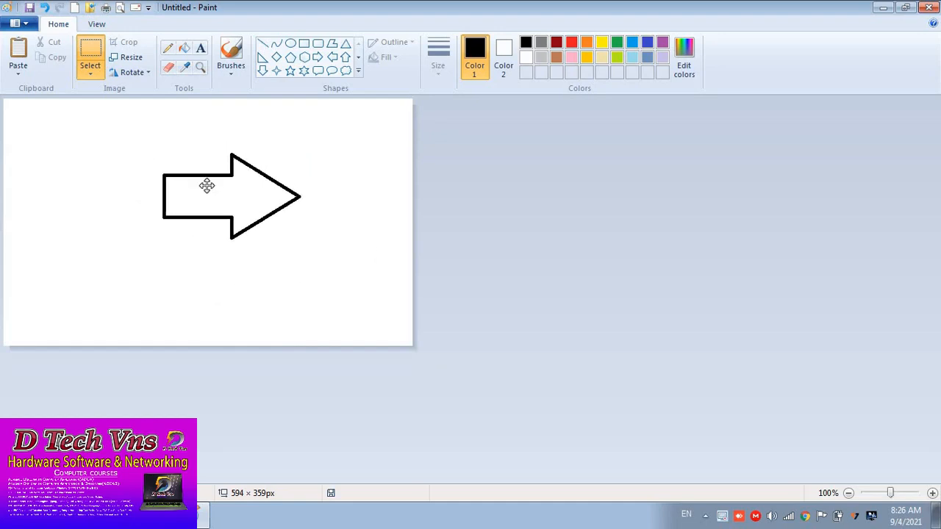
{"action": "left_click", "coordinate": [20, 72]}
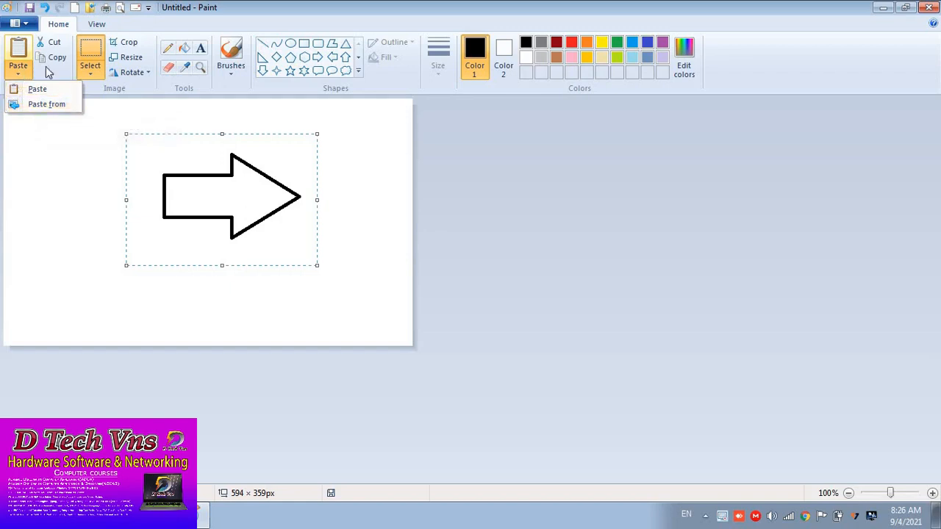
{"action": "mouse_move", "coordinate": [232, 189]}
{"action": "left_mouse_down"}
{"action": "mouse_move", "coordinate": [283, 193]}
{"action": "mouse_move", "coordinate": [230, 170]}
{"action": "left_mouse_up"}
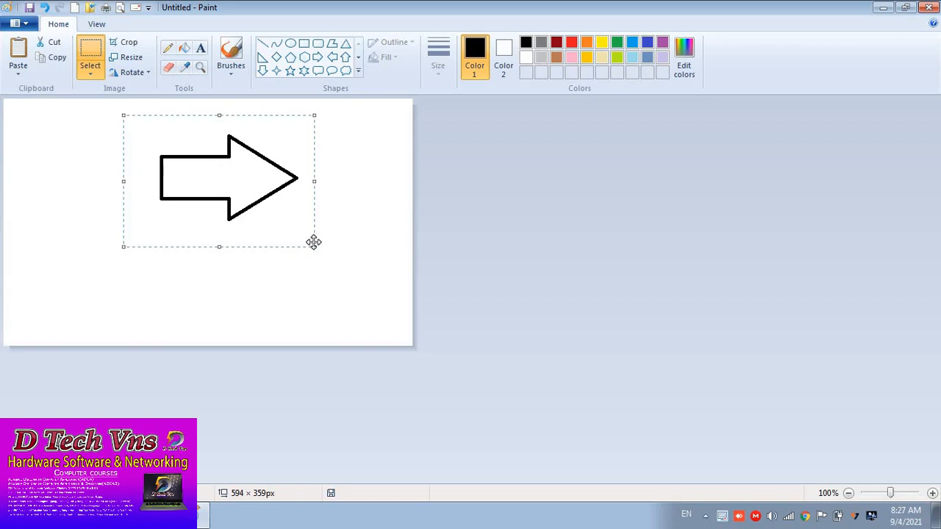
{"action": "left_click", "coordinate": [362, 239]}
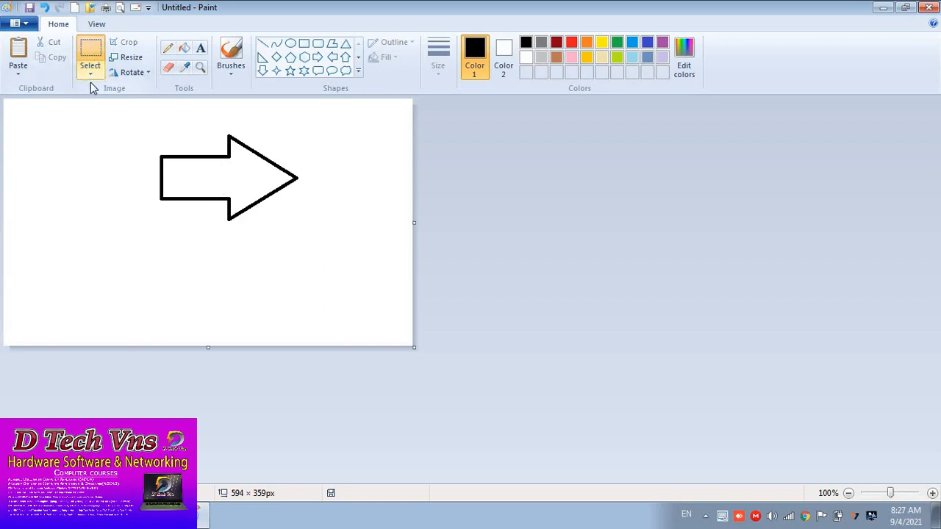
- Select the area around the arrow and delete it from the canvas
{"action": "left_click_drag", "start_coordinate": [101, 105], "coordinate": [317, 260]}
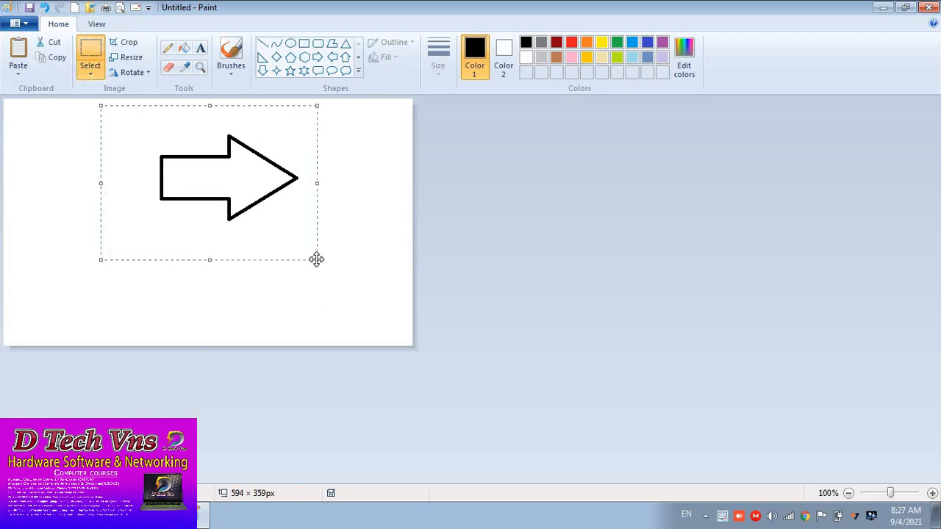
{"action": "right_click", "coordinate": [243, 178]}
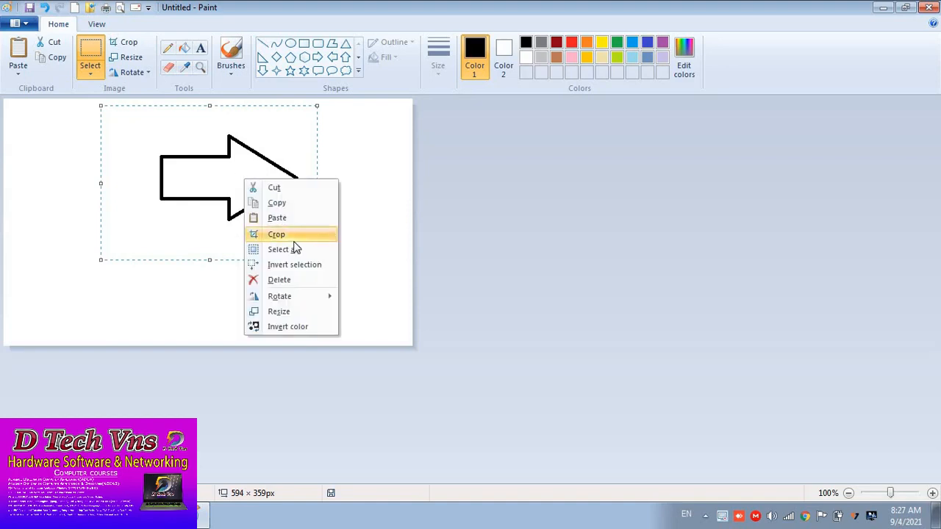
{"action": "left_click", "coordinate": [303, 281]}
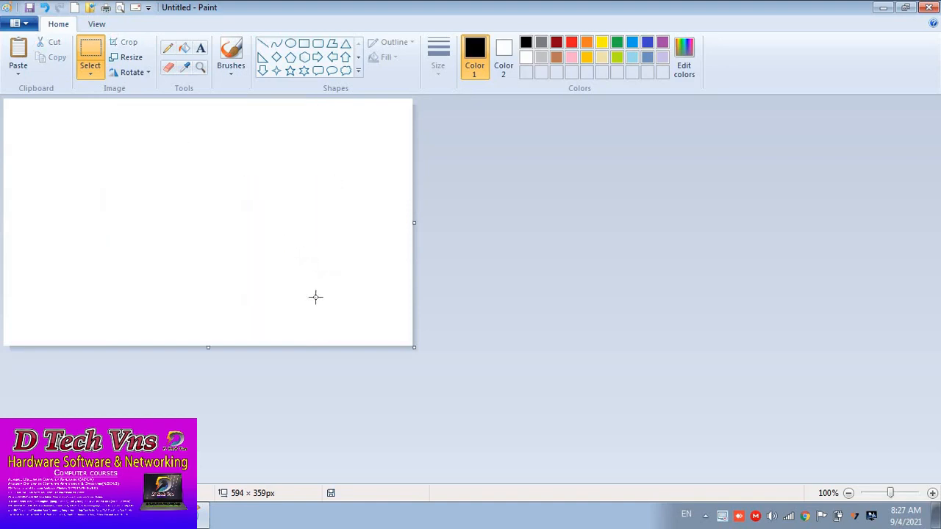
- Enlarge the canvas to 997 × 535 px, and try pasting the Koala picture from the Sample Pictures folder before undoing that paste
{"action": "left_click_drag", "start_coordinate": [413, 347], "coordinate": [690, 468]}
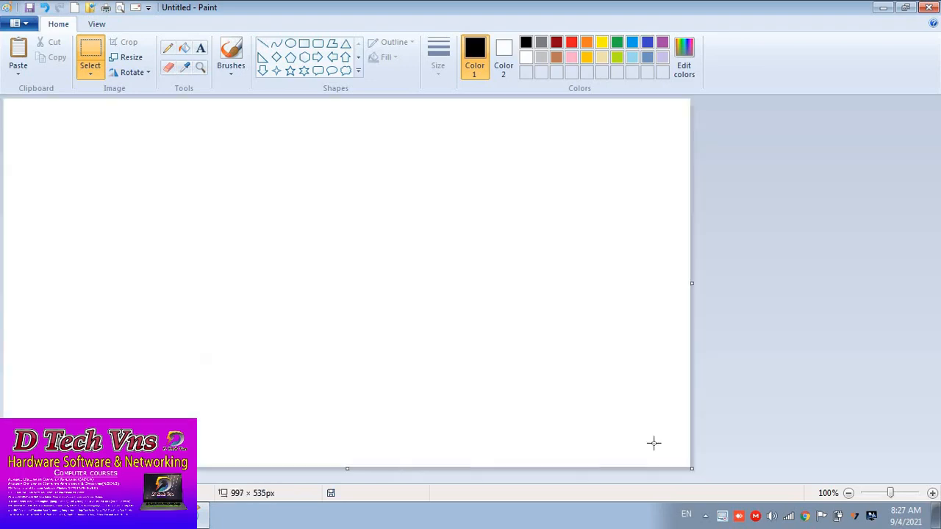
{"action": "left_click", "coordinate": [18, 77]}
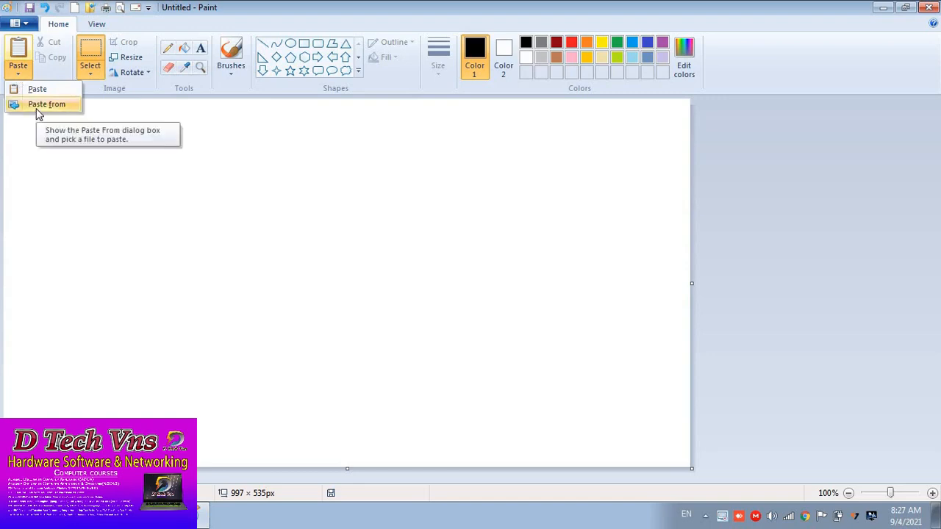
{"action": "left_click", "coordinate": [41, 104]}
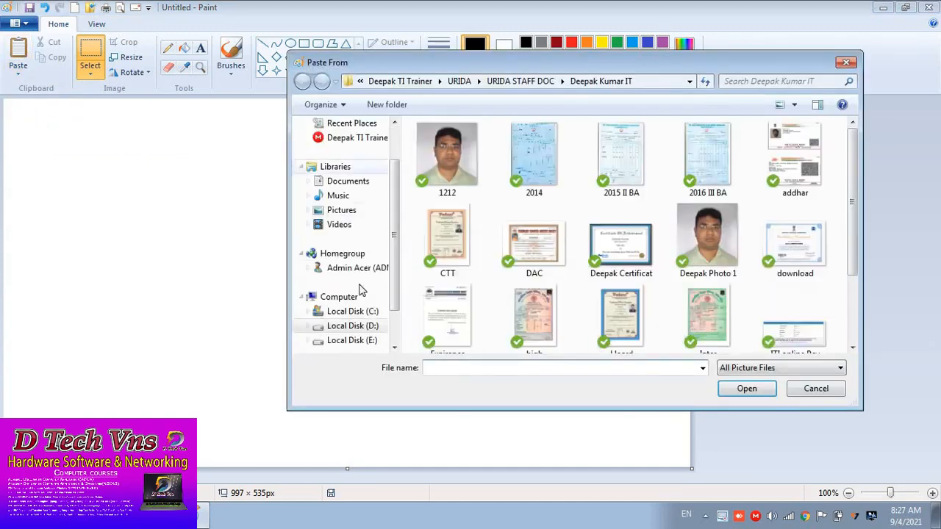
{"action": "left_click", "coordinate": [372, 327]}
{"action": "left_click", "coordinate": [349, 213]}
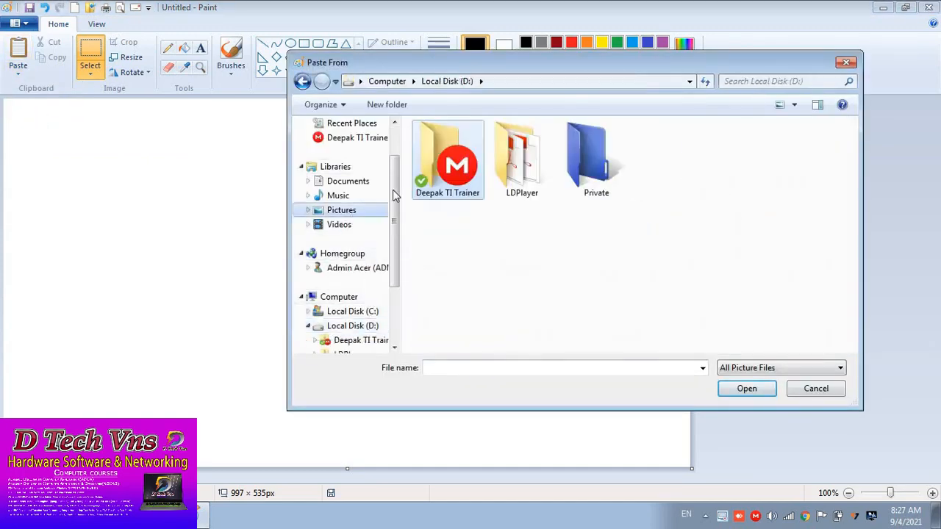
{"action": "double_click", "coordinate": [445, 206]}
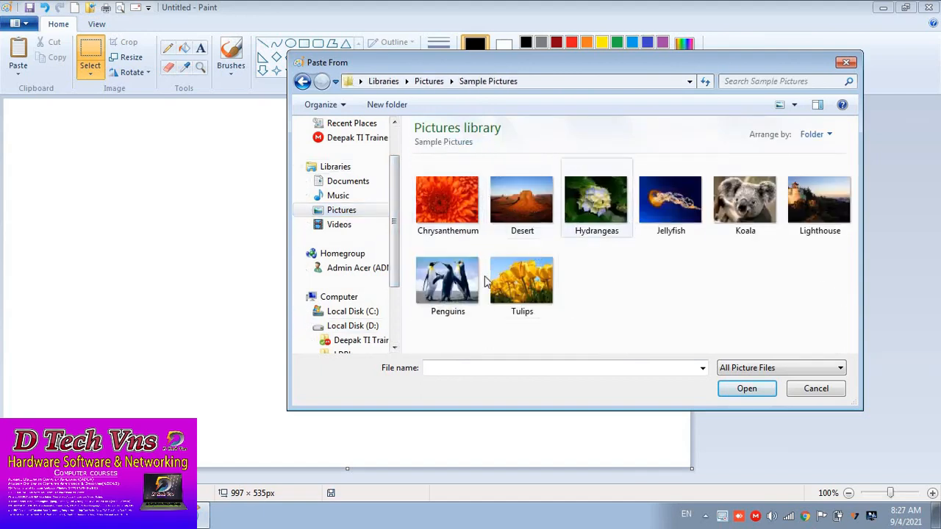
{"action": "double_click", "coordinate": [745, 202]}
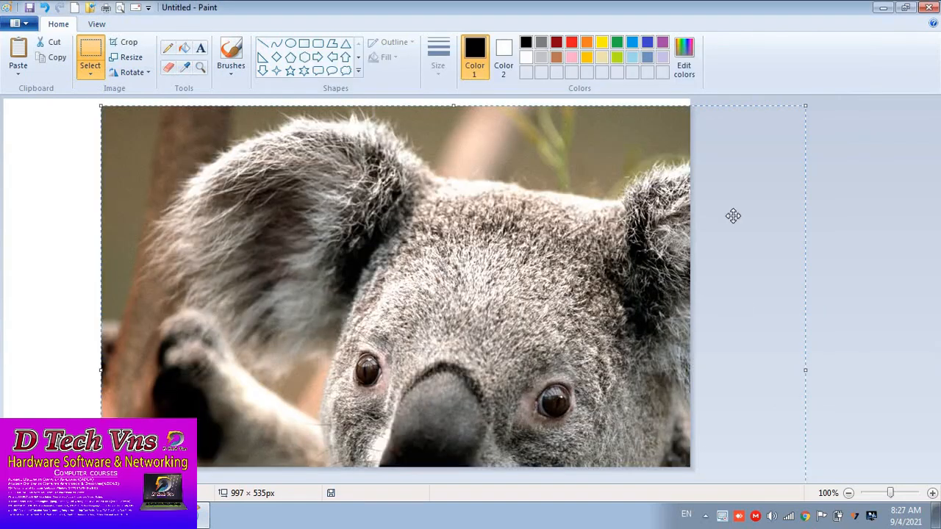
{"action": "mouse_move", "coordinate": [563, 237]}
{"action": "left_mouse_down"}
{"action": "mouse_move", "coordinate": [549, 227]}
{"action": "mouse_move", "coordinate": [402, 222]}
{"action": "mouse_move", "coordinate": [549, 241]}
{"action": "left_mouse_up"}
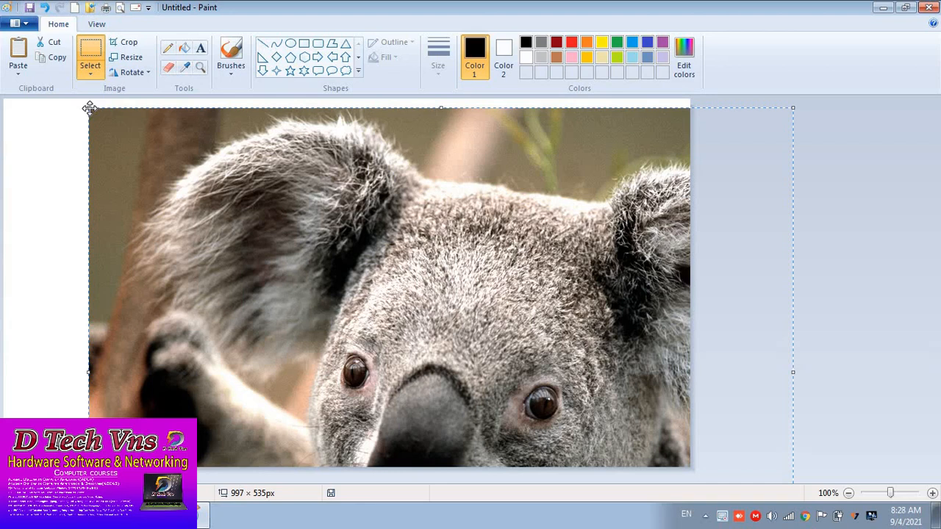
{"action": "left_click", "coordinate": [63, 103]}
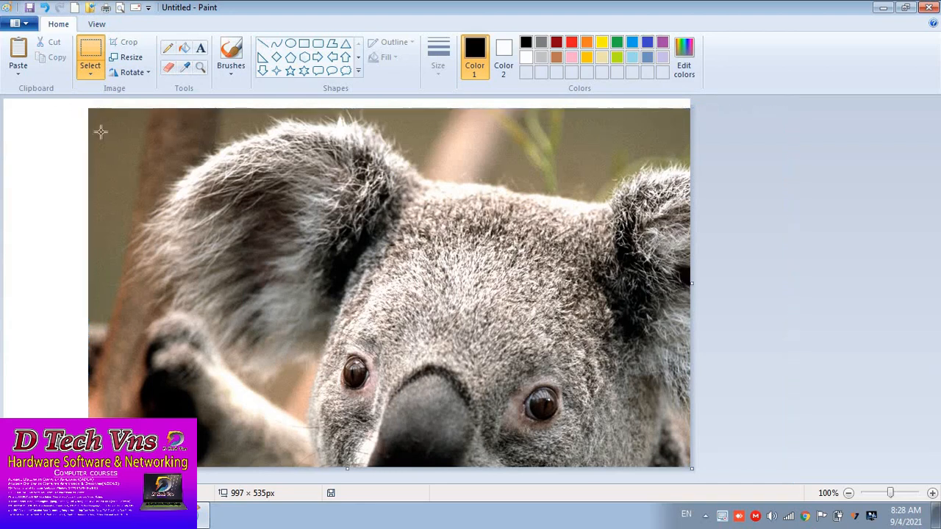
{"action": "key", "text": "ctrl+z"}
- Paste the Penguins picture from the Sample Pictures folder onto the canvas
{"action": "left_click", "coordinate": [17, 71]}
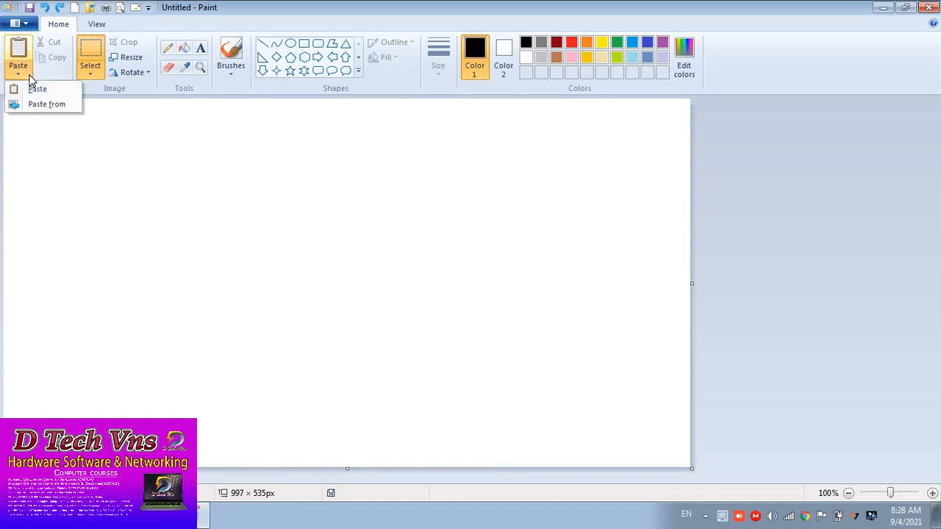
{"action": "left_click", "coordinate": [40, 105]}
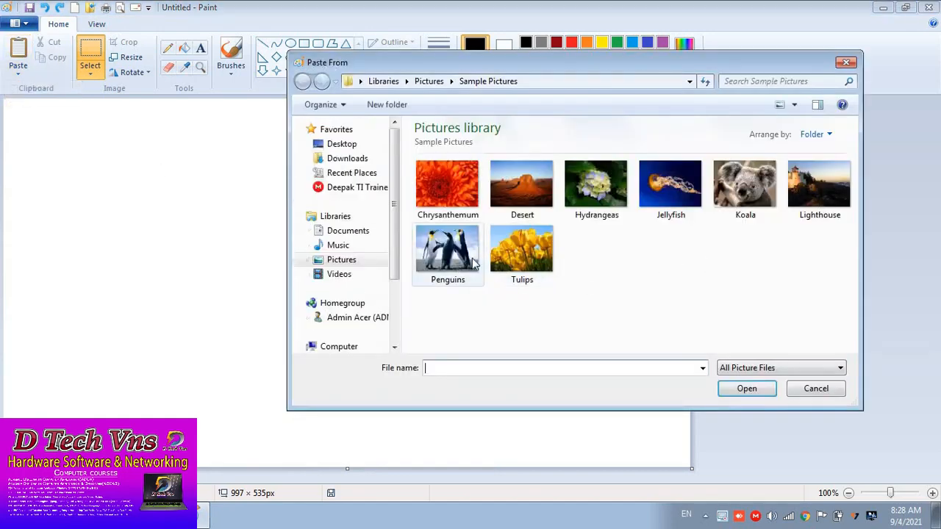
{"action": "left_click", "coordinate": [468, 263]}
{"action": "double_click", "coordinate": [469, 263]}
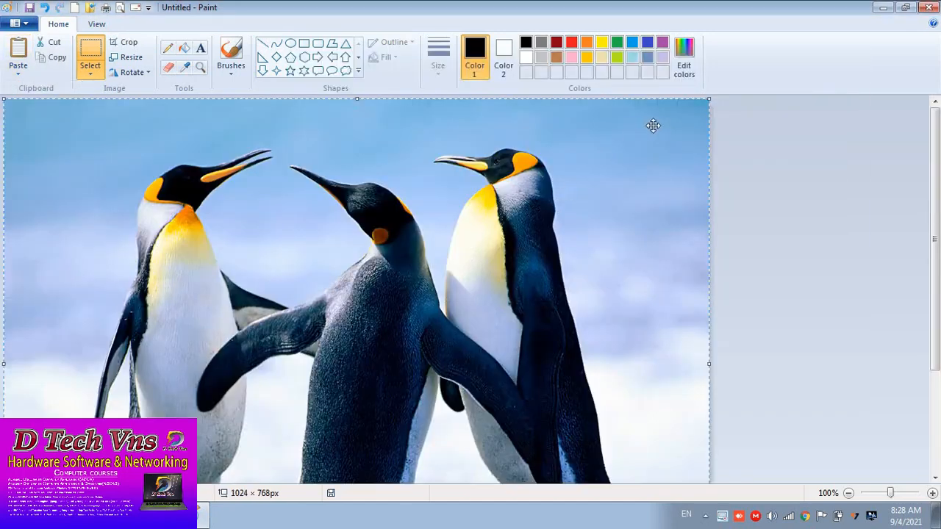
- Shrink the pasted penguins picture to about half its width and place it in the upper middle of the canvas
{"action": "left_click_drag", "start_coordinate": [676, 126], "coordinate": [578, 195]}
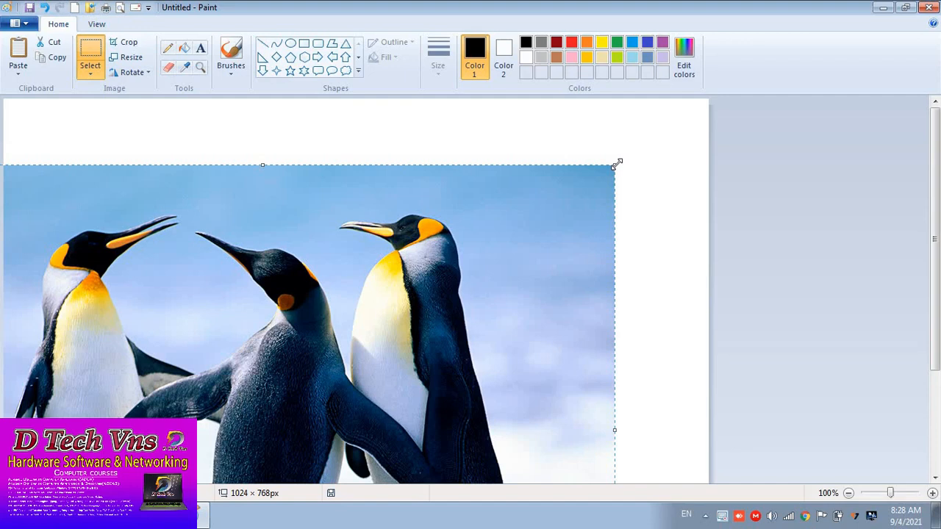
{"action": "left_click_drag", "start_coordinate": [601, 173], "coordinate": [258, 364]}
{"action": "left_click_drag", "start_coordinate": [184, 397], "coordinate": [471, 162]}
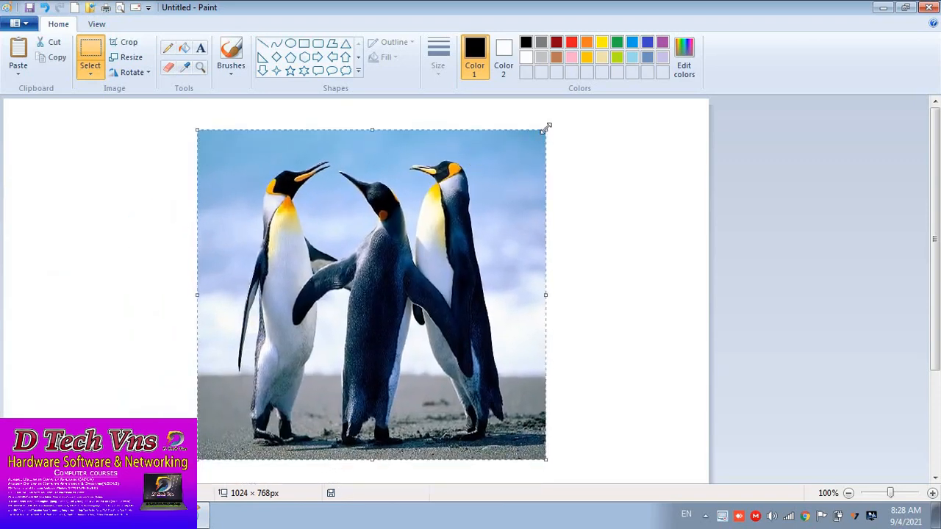
{"action": "left_click_drag", "start_coordinate": [546, 131], "coordinate": [600, 119]}
{"action": "left_click_drag", "start_coordinate": [483, 179], "coordinate": [396, 177]}
{"action": "left_click_drag", "start_coordinate": [388, 213], "coordinate": [474, 222]}
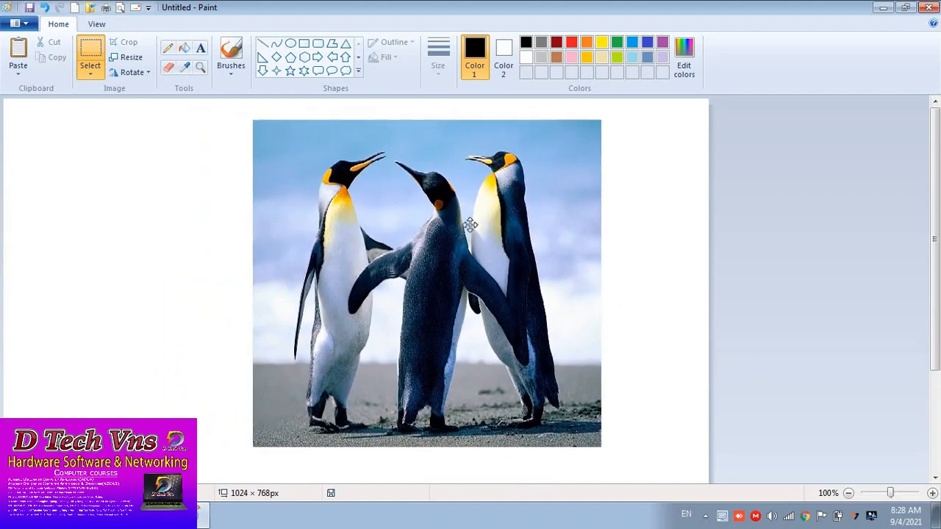
{"action": "left_click", "coordinate": [154, 200]}
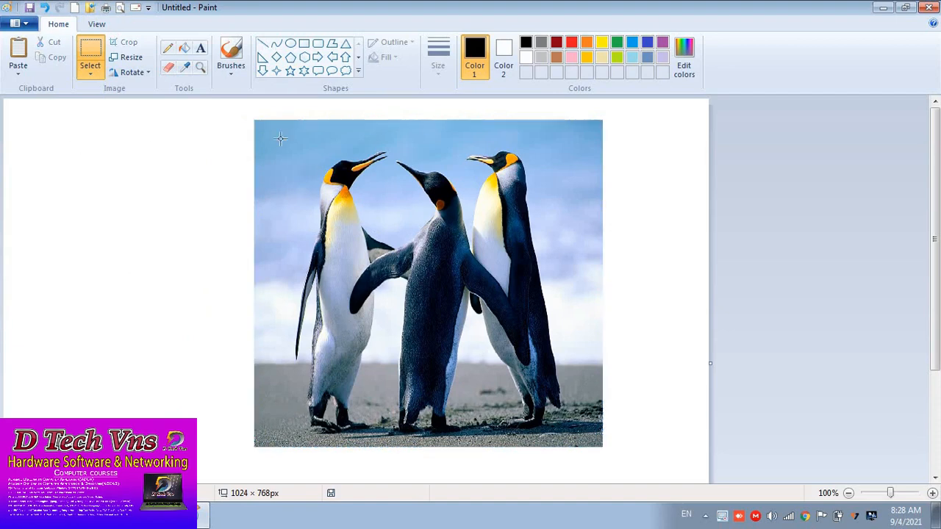
- Select the whole penguins picture, shrink it further and move it to the upper right of the canvas
{"action": "left_click_drag", "start_coordinate": [242, 114], "coordinate": [417, 261]}
{"action": "left_click_drag", "start_coordinate": [562, 394], "coordinate": [461, 296]}
{"action": "left_click_drag", "start_coordinate": [643, 357], "coordinate": [571, 211]}
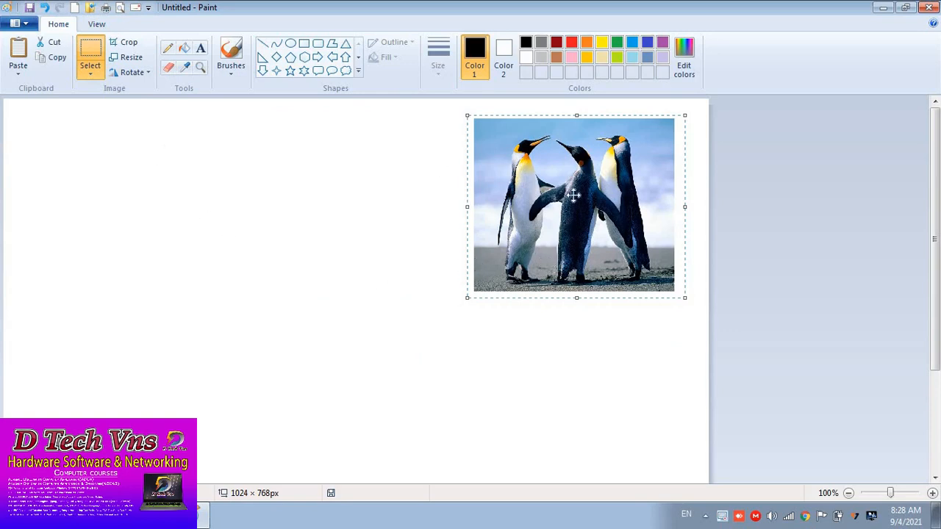
- Duplicate the penguins picture and place the copy to the left of the original
{"action": "left_click_drag", "start_coordinate": [572, 195], "coordinate": [331, 197]}
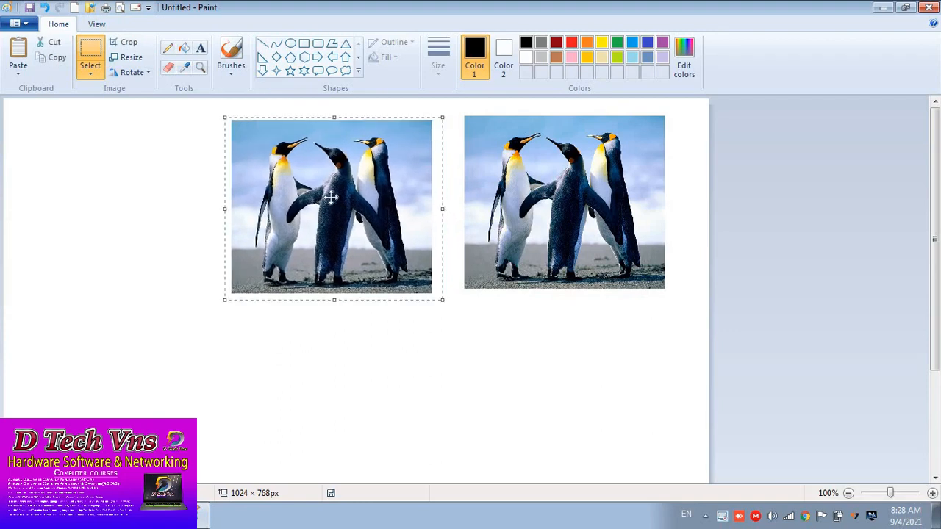
{"action": "key", "text": "ctrl+z"}
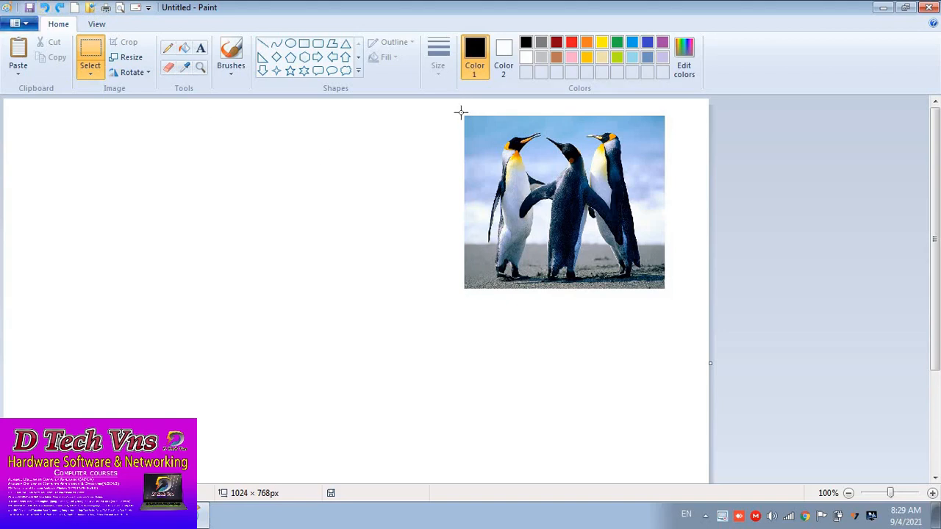
{"action": "left_click_drag", "start_coordinate": [462, 114], "coordinate": [667, 289]}
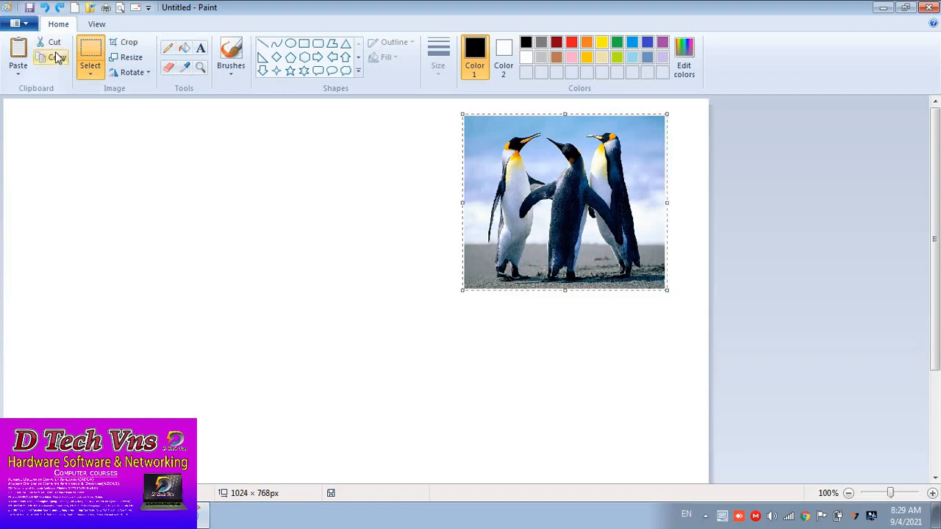
{"action": "left_click", "coordinate": [18, 48]}
{"action": "left_click_drag", "start_coordinate": [126, 156], "coordinate": [338, 175]}
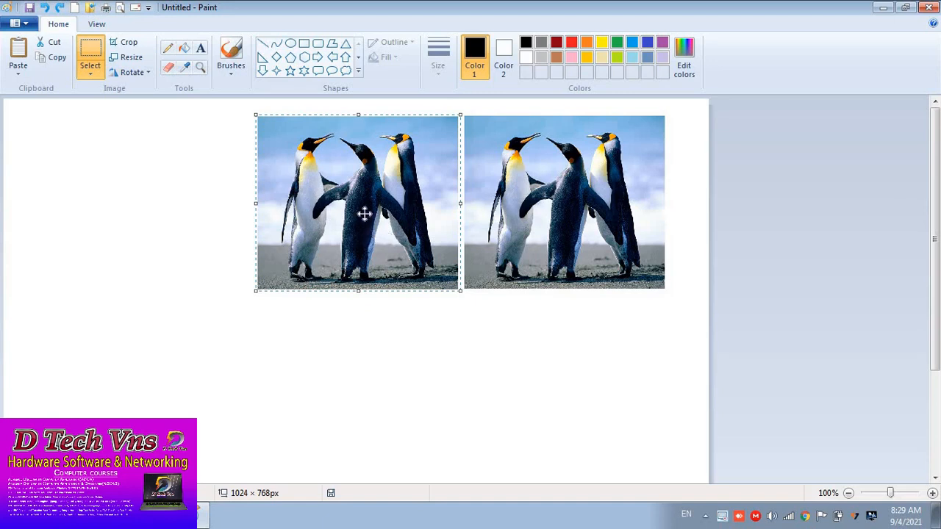
{"action": "mouse_move", "coordinate": [367, 219]}
{"action": "left_mouse_down"}
{"action": "mouse_move", "coordinate": [336, 217]}
{"action": "mouse_move", "coordinate": [351, 214]}
{"action": "left_mouse_up"}
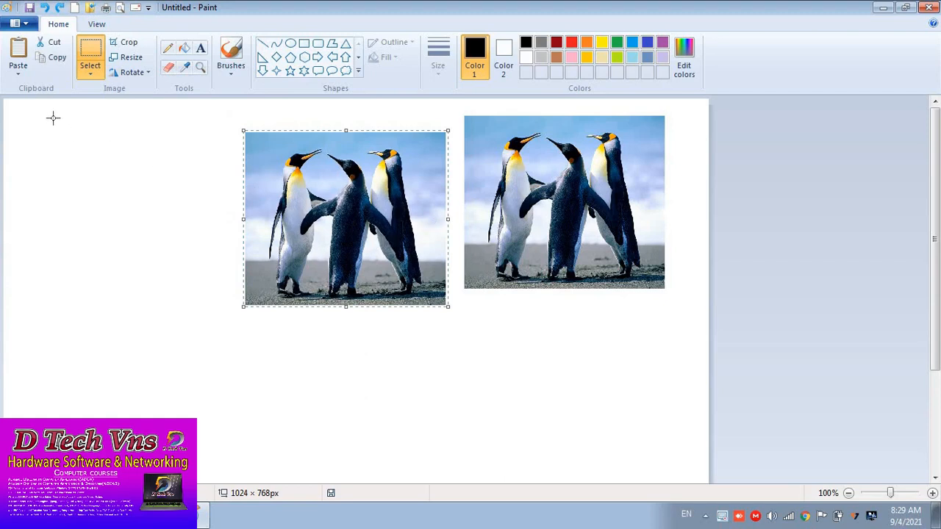
- Cut the left penguins picture, paste it back and place it beside the right one
{"action": "left_click", "coordinate": [87, 76]}
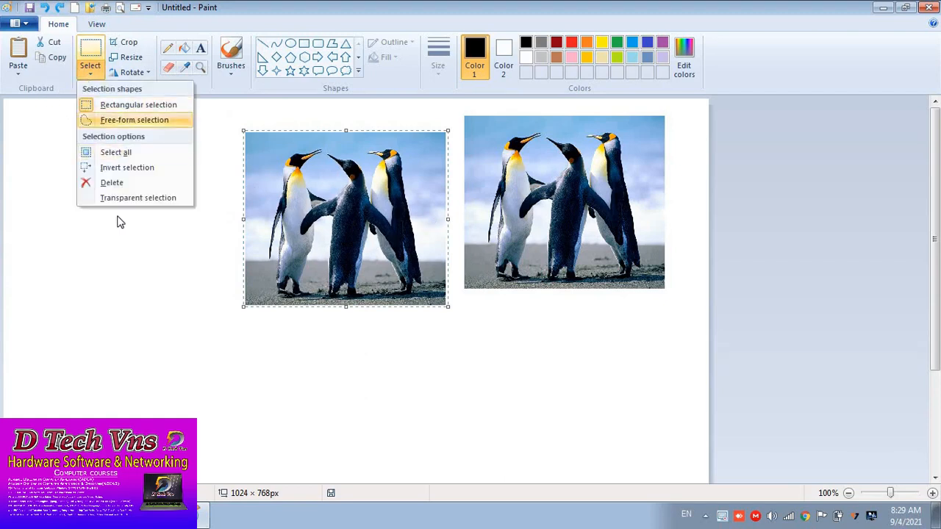
{"action": "left_click", "coordinate": [35, 100]}
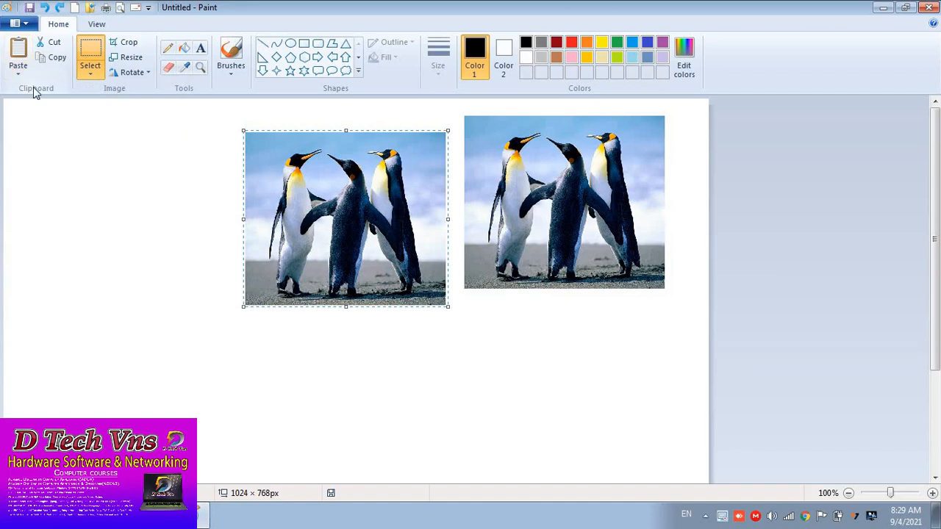
{"action": "left_click", "coordinate": [52, 43]}
{"action": "left_click", "coordinate": [18, 50]}
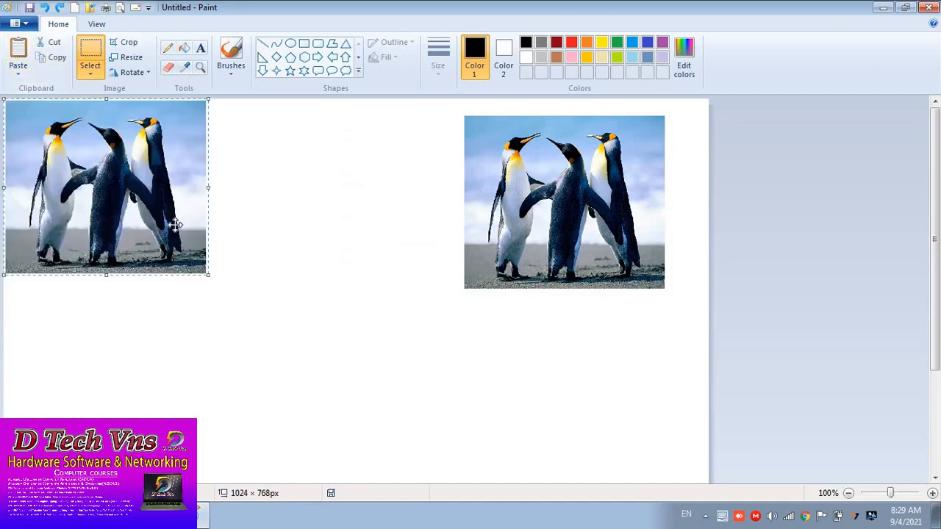
{"action": "left_click_drag", "start_coordinate": [175, 224], "coordinate": [303, 204]}
{"action": "left_click", "coordinate": [34, 154]}
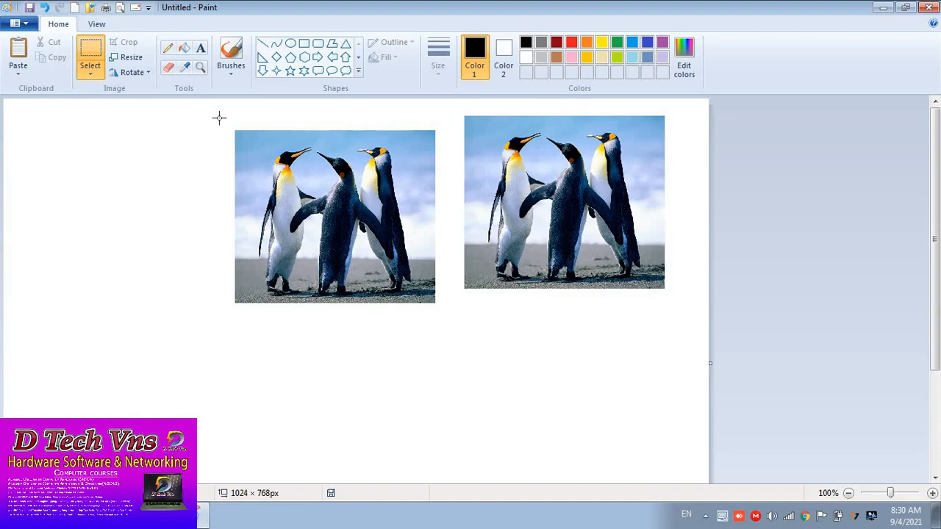
- Try moving the leftmost penguin out of the left picture with a rectangular selection, and undo the move
{"action": "left_click", "coordinate": [89, 79]}
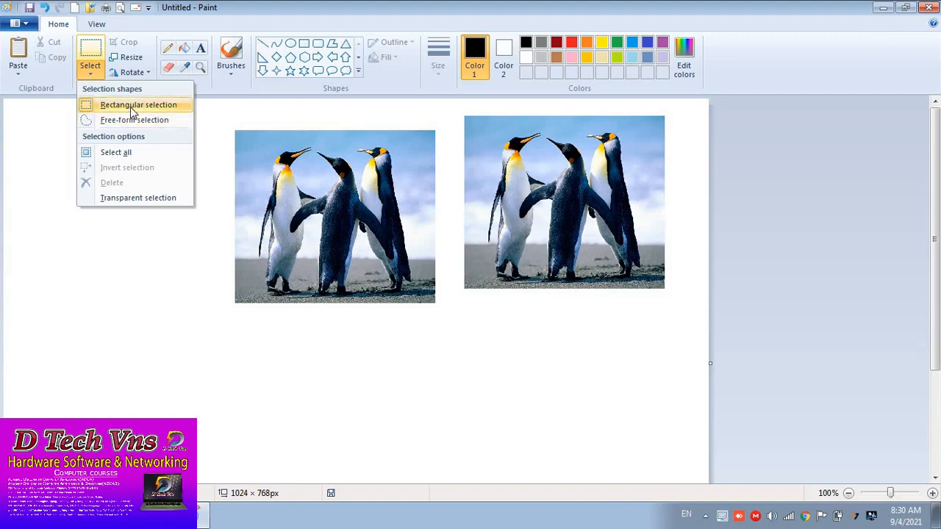
{"action": "left_click", "coordinate": [235, 124]}
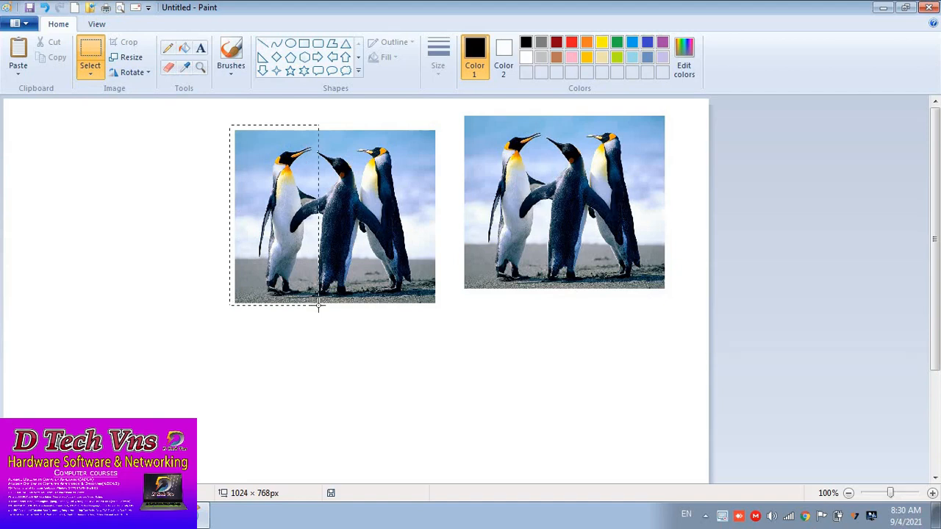
{"action": "left_click_drag", "start_coordinate": [319, 307], "coordinate": [319, 302]}
{"action": "left_click_drag", "start_coordinate": [297, 234], "coordinate": [194, 222]}
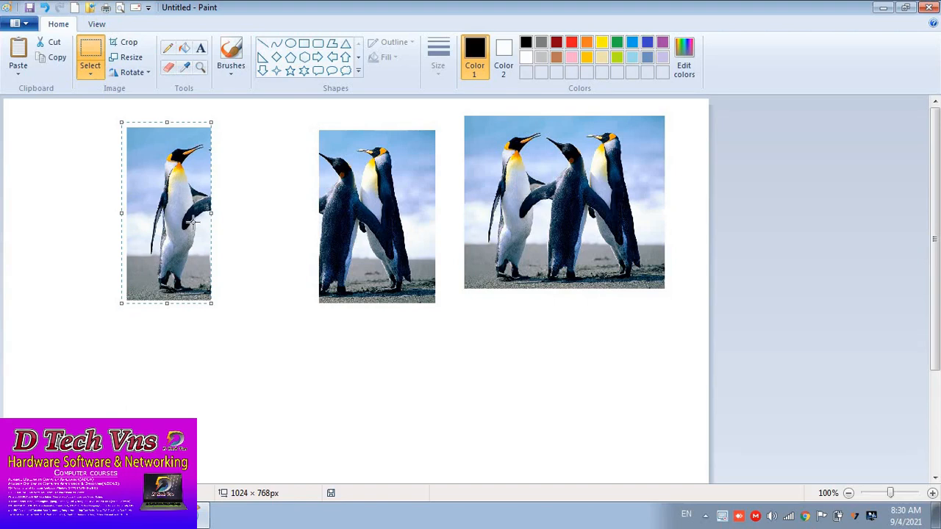
{"action": "key", "text": "ctrl+z"}
- Outline the leftmost penguin in the left picture with a free-form selection, move it out to the left and put it back in place
{"action": "left_click", "coordinate": [96, 80]}
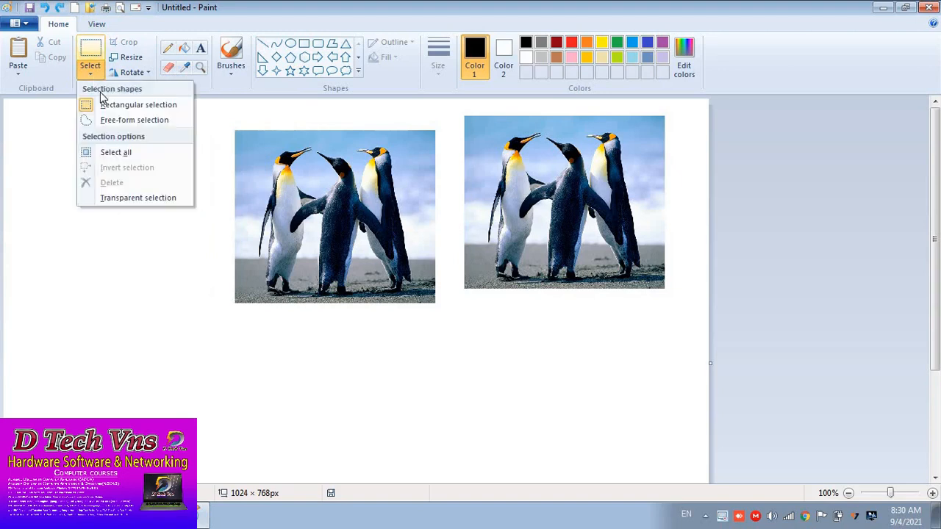
{"action": "left_click", "coordinate": [155, 123]}
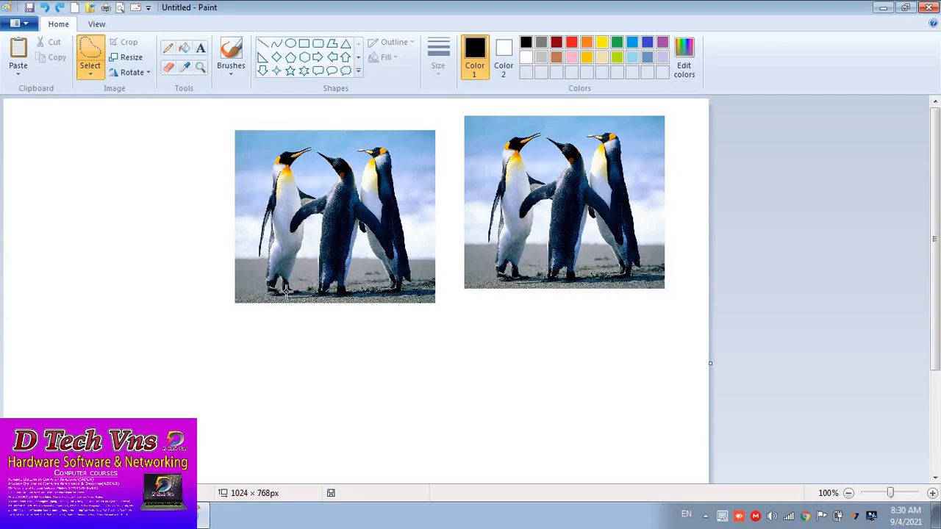
{"action": "left_click_drag", "start_coordinate": [296, 293], "coordinate": [297, 252]}
{"action": "left_click", "coordinate": [94, 77]}
{"action": "left_click", "coordinate": [114, 122]}
{"action": "mouse_move", "coordinate": [266, 155]}
{"action": "left_mouse_down"}
{"action": "mouse_move", "coordinate": [246, 233]}
{"action": "mouse_move", "coordinate": [251, 277]}
{"action": "mouse_move", "coordinate": [278, 298]}
{"action": "mouse_move", "coordinate": [299, 294]}
{"action": "mouse_move", "coordinate": [304, 210]}
{"action": "mouse_move", "coordinate": [325, 196]}
{"action": "mouse_move", "coordinate": [309, 178]}
{"action": "mouse_move", "coordinate": [315, 148]}
{"action": "mouse_move", "coordinate": [286, 137]}
{"action": "mouse_move", "coordinate": [266, 155]}
{"action": "left_mouse_up"}
{"action": "left_click_drag", "start_coordinate": [284, 208], "coordinate": [134, 193]}
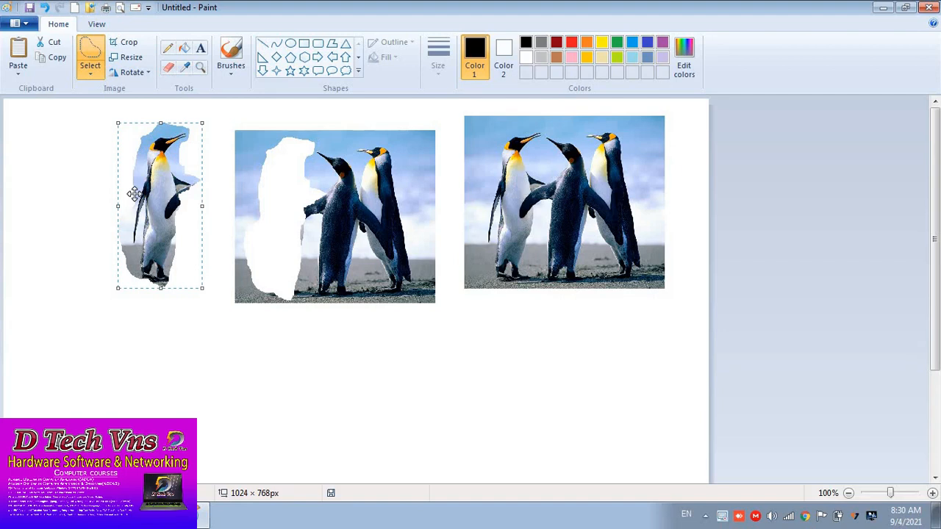
{"action": "left_click_drag", "start_coordinate": [134, 194], "coordinate": [266, 205]}
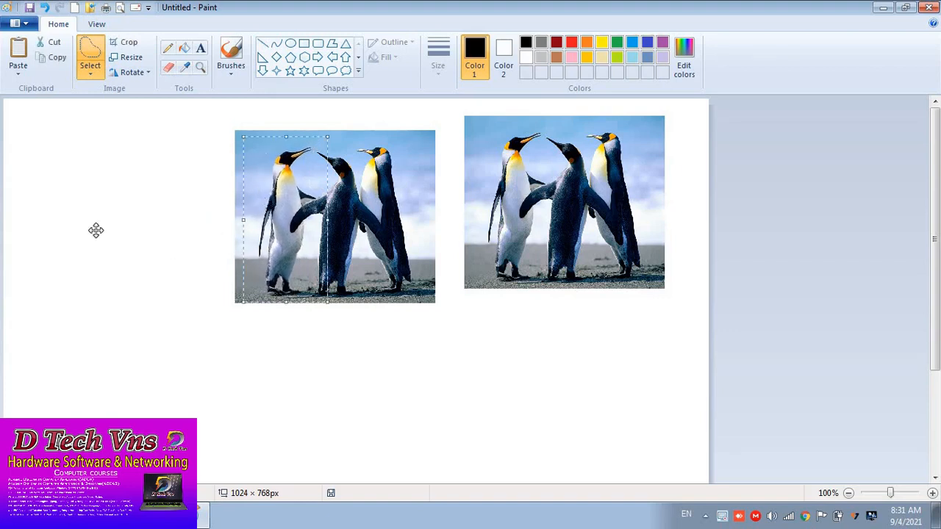
{"action": "left_click", "coordinate": [96, 230]}
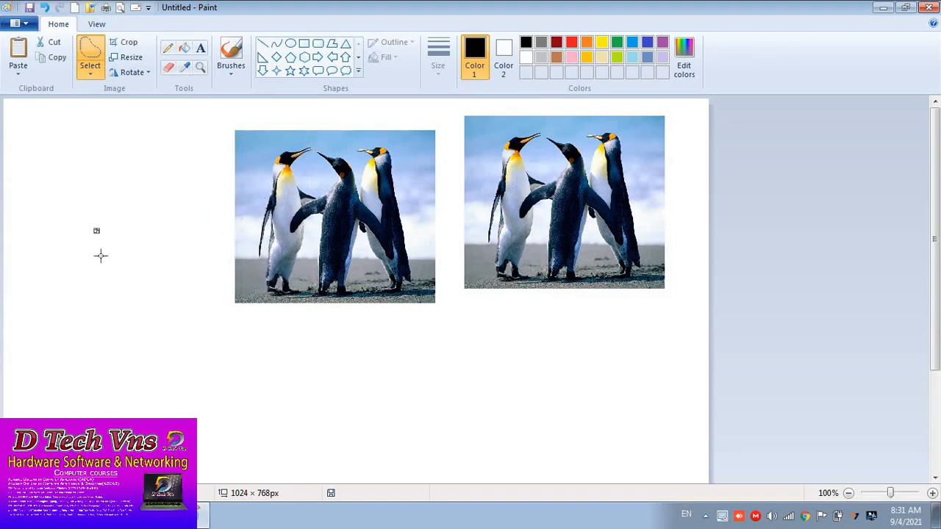
- Select everything on the canvas and move it slightly to the right and up
{"action": "left_click", "coordinate": [92, 75]}
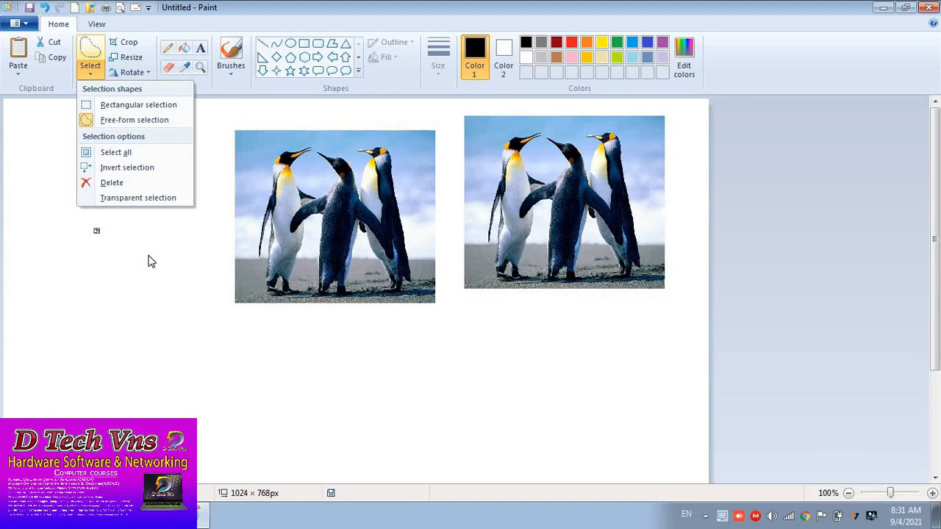
{"action": "left_click", "coordinate": [136, 155]}
{"action": "left_click_drag", "start_coordinate": [389, 227], "coordinate": [563, 206]}
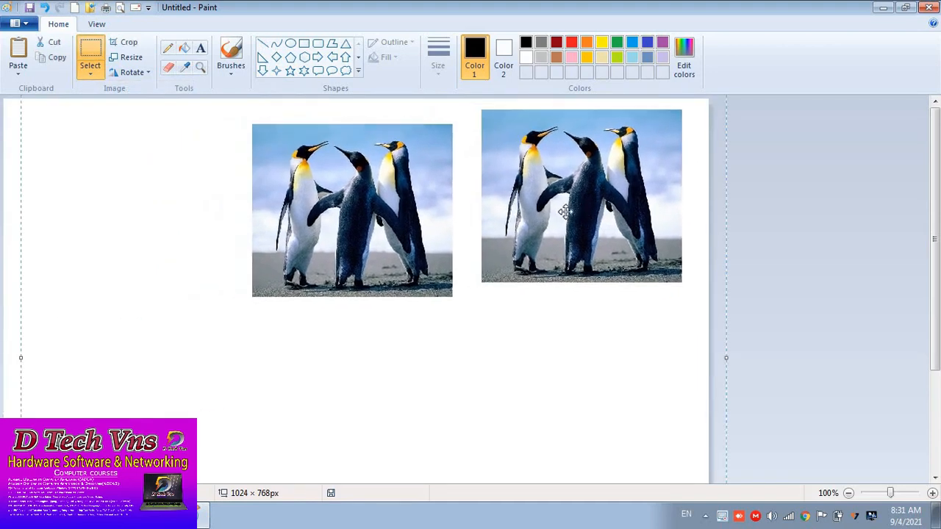
- Delete everything selected on the canvas, restore it, and undo the earlier edits back to the original blank canvas
{"action": "key", "text": "Delete"}
{"action": "key", "text": "ctrl+z"}
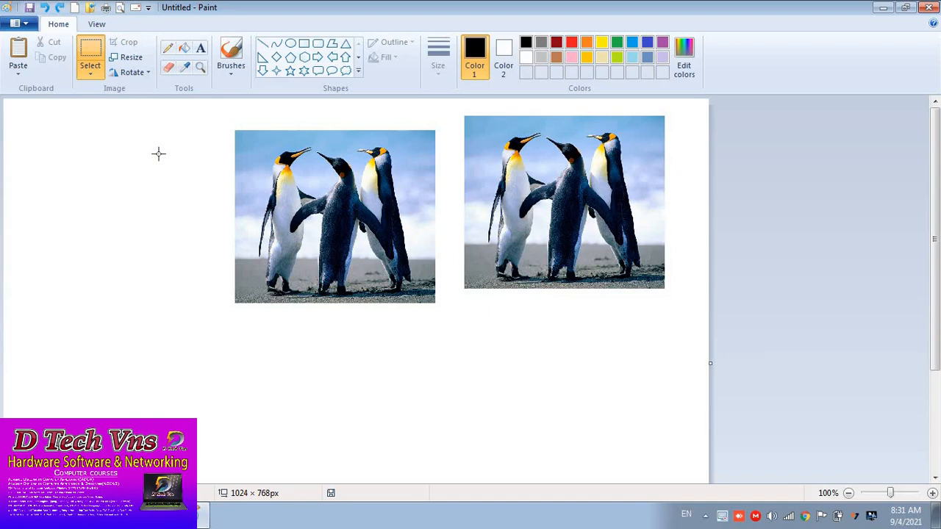
{"action": "key", "text": "ctrl+z"}
{"action": "key", "text": "ctrl+z"}
{"action": "key", "text": "ctrl+z"}
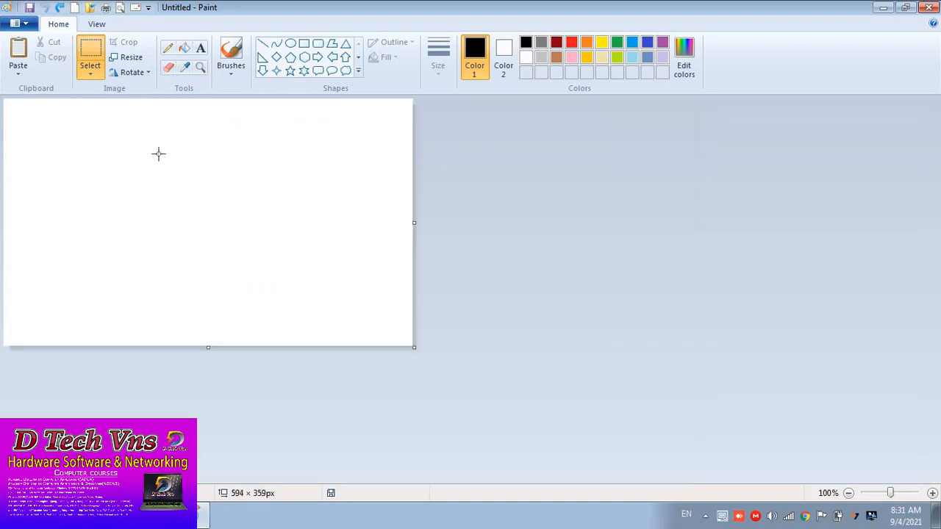
- Redo the edits until the single large penguins picture is back on the 1024 × 768 px canvas
{"action": "key", "text": "ctrl+y"}
{"action": "key", "text": "ctrl+y"}
{"action": "key", "text": "ctrl+y"}
{"action": "key", "text": "ctrl+y"}
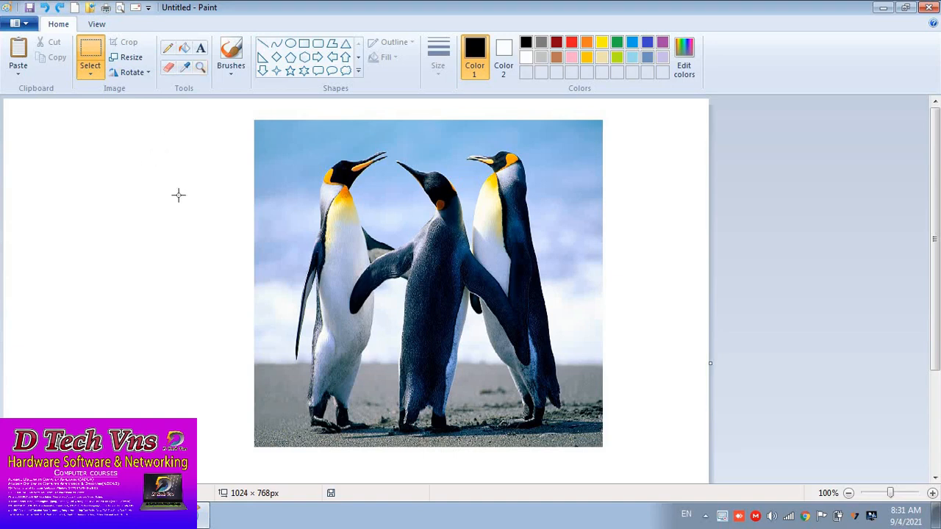
- Enclose the whole large penguins picture in a rectangular selection
{"action": "left_click", "coordinate": [89, 76]}
{"action": "left_click", "coordinate": [243, 120]}
{"action": "left_click_drag", "start_coordinate": [254, 119], "coordinate": [604, 447]}
{"action": "left_click", "coordinate": [92, 71]}
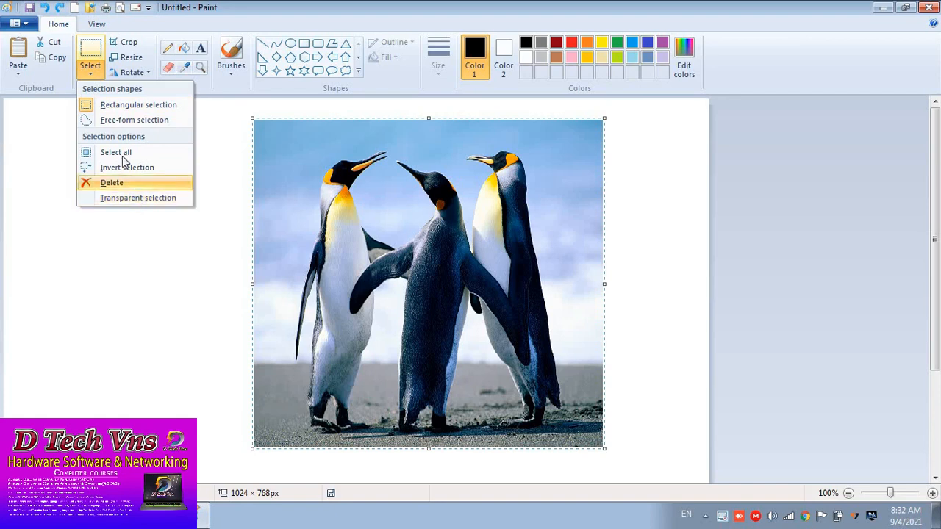
{"action": "left_click", "coordinate": [131, 57]}
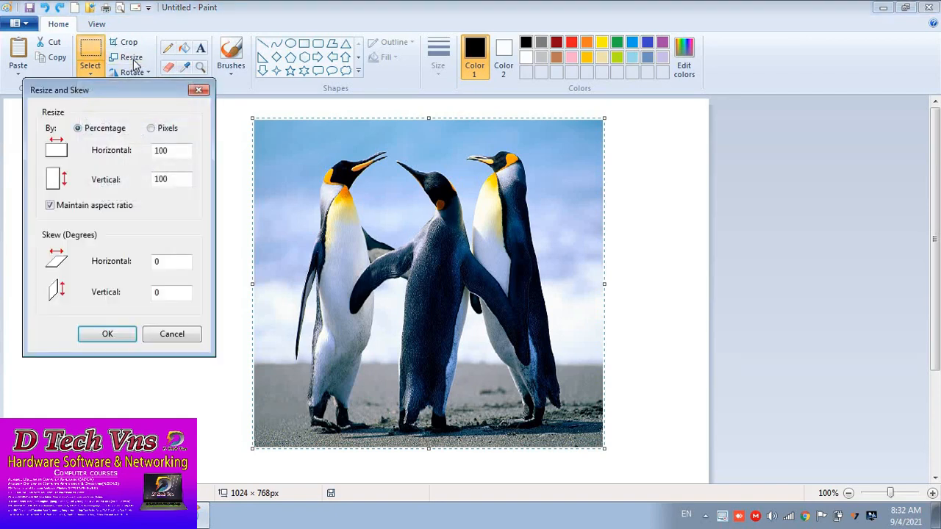
{"action": "left_click", "coordinate": [199, 89]}
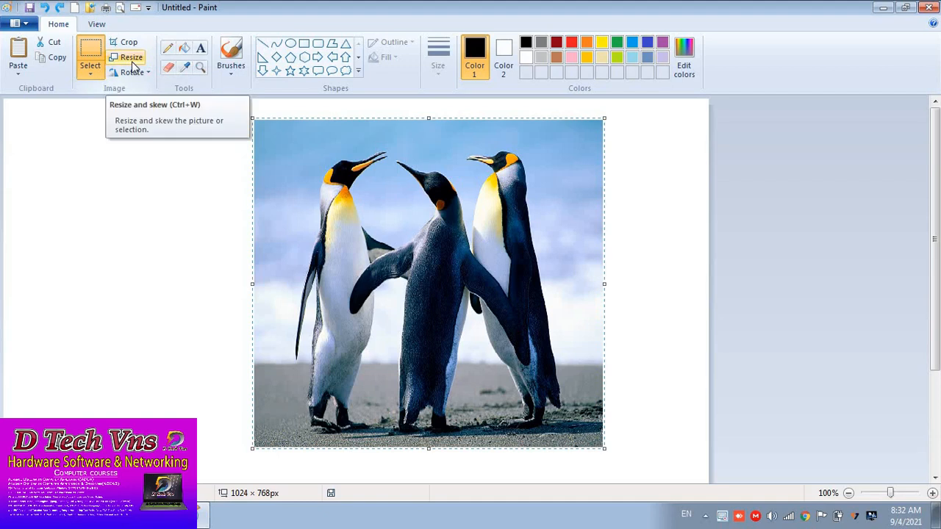
- Resize the selected picture to 350 pixels horizontally with its aspect ratio maintained, and move it to the canvas's right side
{"action": "left_click", "coordinate": [133, 60]}
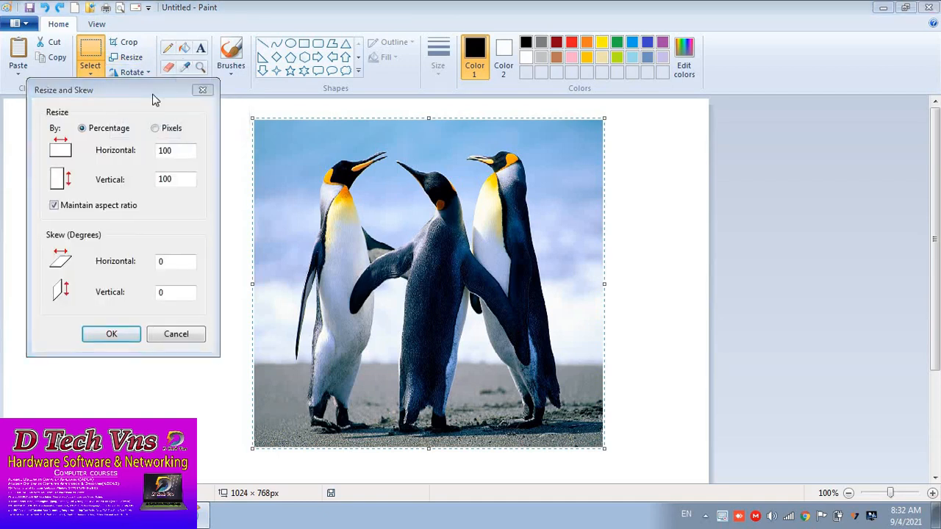
{"action": "left_click_drag", "start_coordinate": [151, 92], "coordinate": [186, 71]}
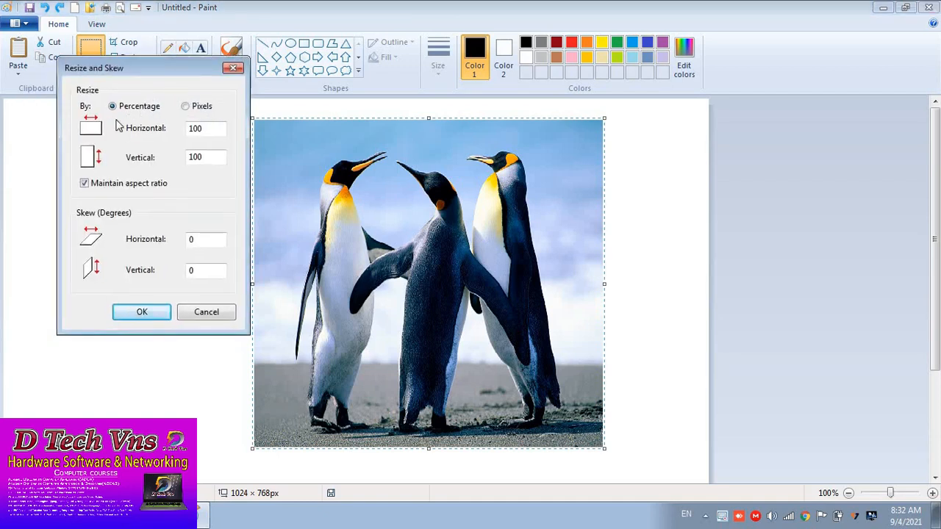
{"action": "left_click", "coordinate": [186, 107]}
{"action": "left_click_drag", "start_coordinate": [205, 130], "coordinate": [175, 140]}
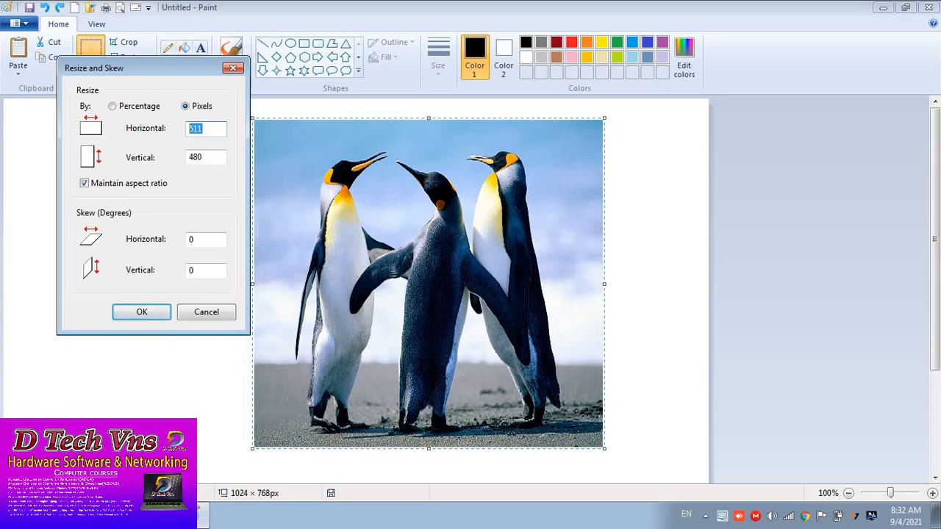
{"action": "type", "text": "350"}
{"action": "left_click", "coordinate": [155, 320]}
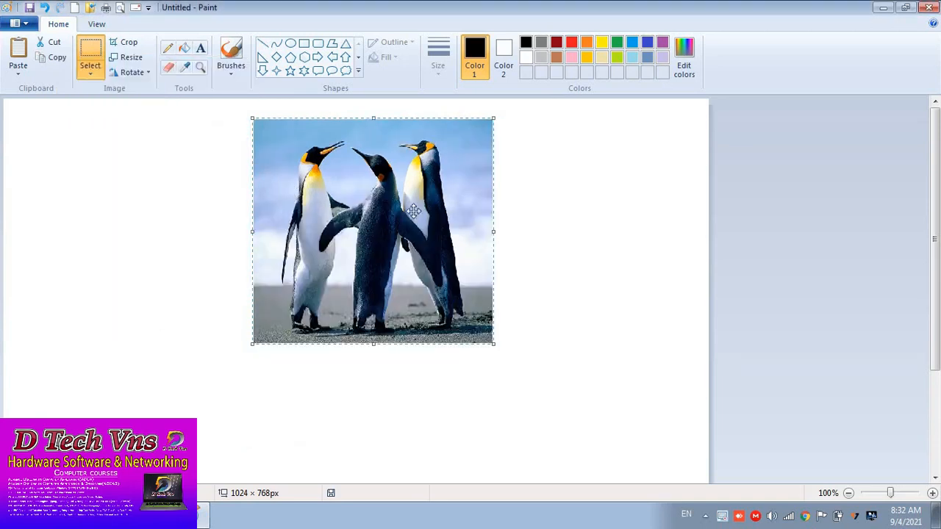
{"action": "left_click_drag", "start_coordinate": [414, 211], "coordinate": [597, 208]}
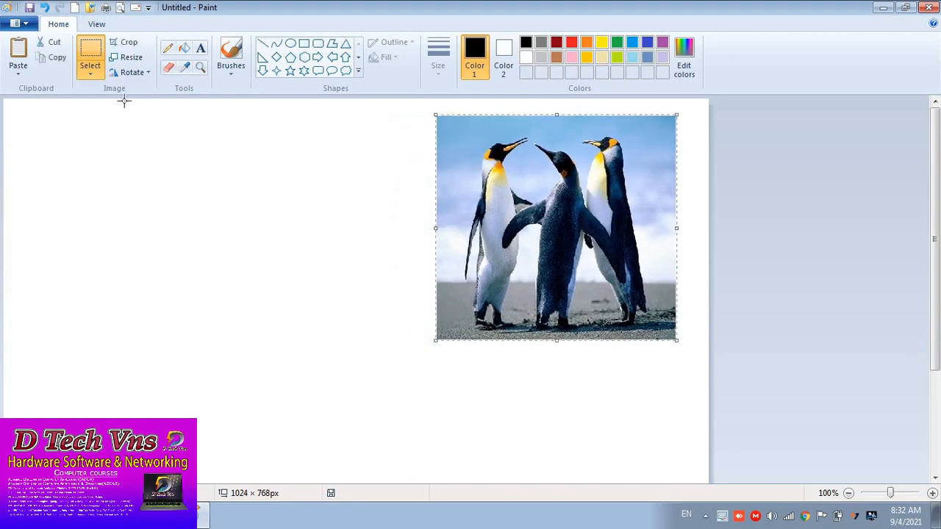
- Skew the picture horizontally, and vertically by 2 degrees, and undo back to the large picture at its original place
{"action": "left_click", "coordinate": [132, 59]}
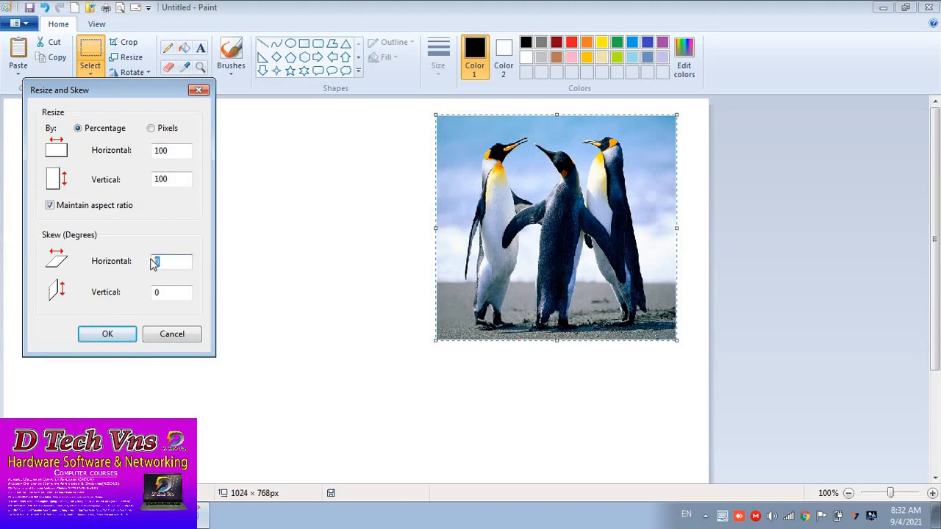
{"action": "left_click", "coordinate": [172, 292]}
{"action": "type", "text": "2"}
{"action": "left_click", "coordinate": [108, 334]}
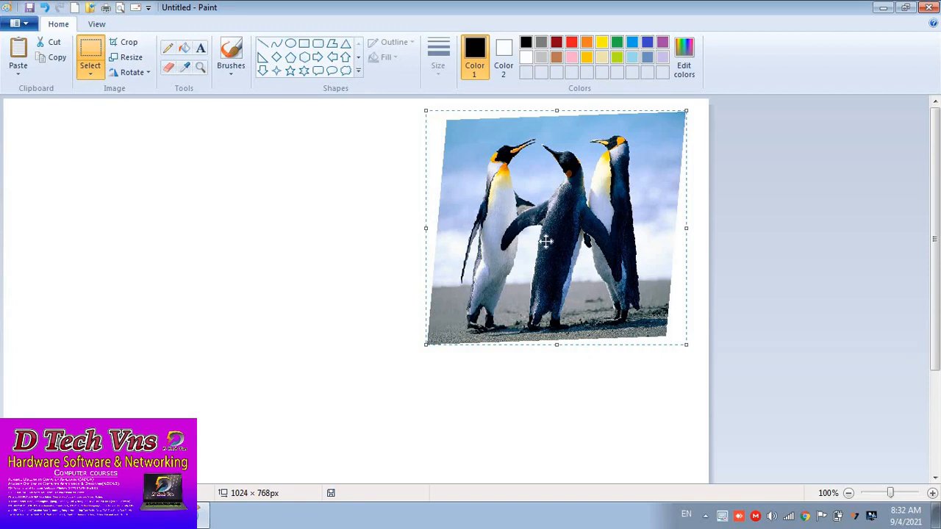
{"action": "key", "text": "ctrl+z"}
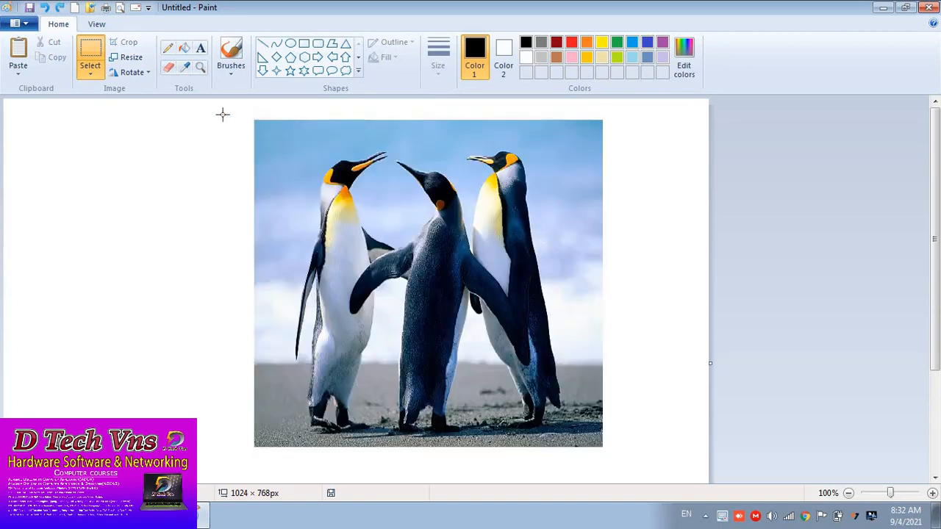
- Select the large penguins picture, shrink it to less than half its size and move it to the right
{"action": "left_click_drag", "start_coordinate": [372, 310], "coordinate": [414, 244]}
{"action": "left_click_drag", "start_coordinate": [333, 166], "coordinate": [559, 192]}
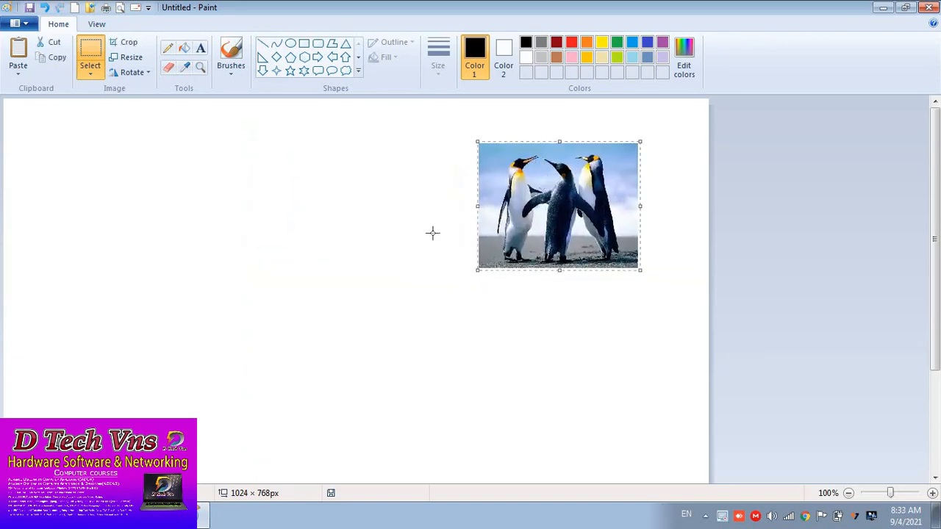
{"action": "left_click", "coordinate": [411, 236]}
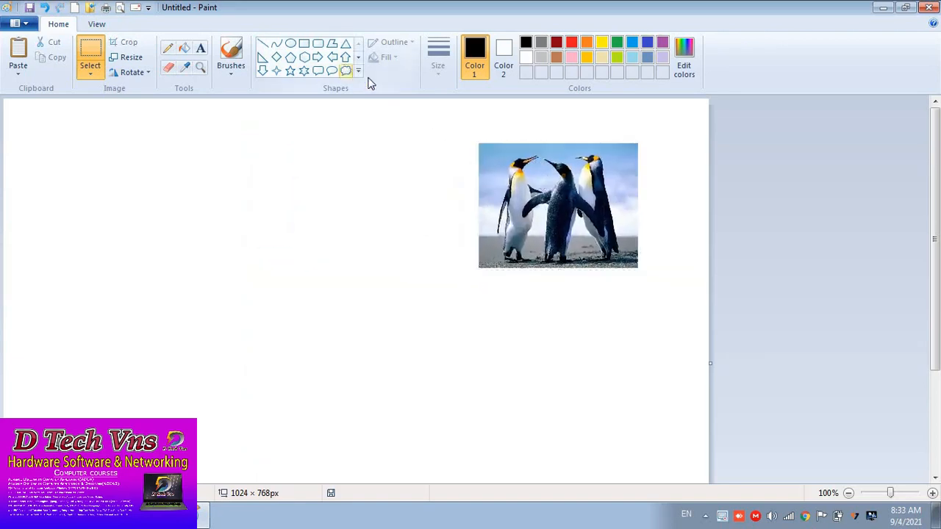
- Select the small penguins picture and place a copy of it on its left side
{"action": "left_click_drag", "start_coordinate": [656, 293], "coordinate": [657, 294]}
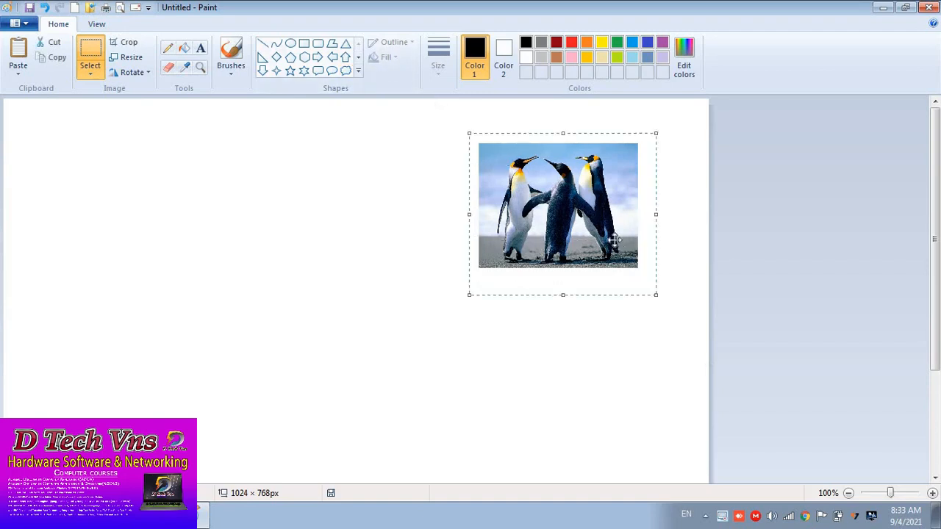
{"action": "left_click_drag", "start_coordinate": [607, 233], "coordinate": [425, 230]}
{"action": "left_click", "coordinate": [303, 332]}
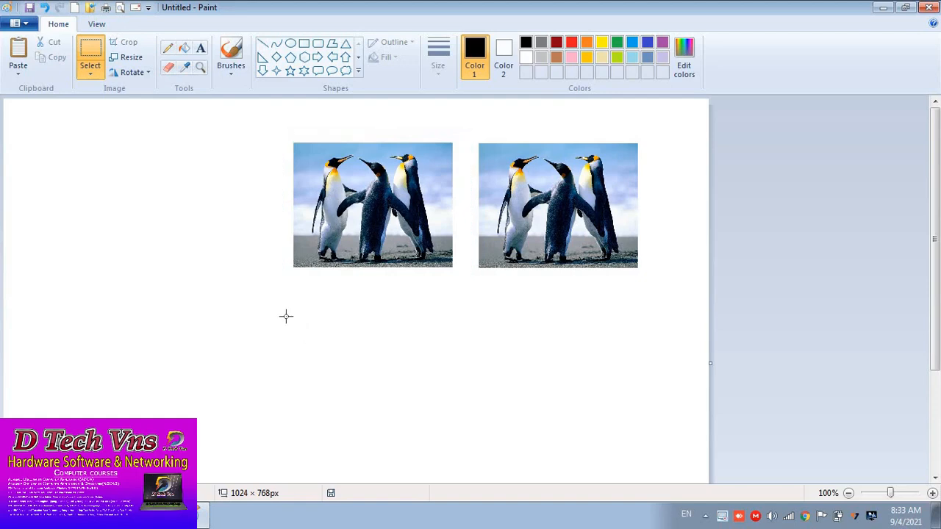
- Select the left picture with some white margin around it and move it to overlap the right picture
{"action": "left_click", "coordinate": [98, 73]}
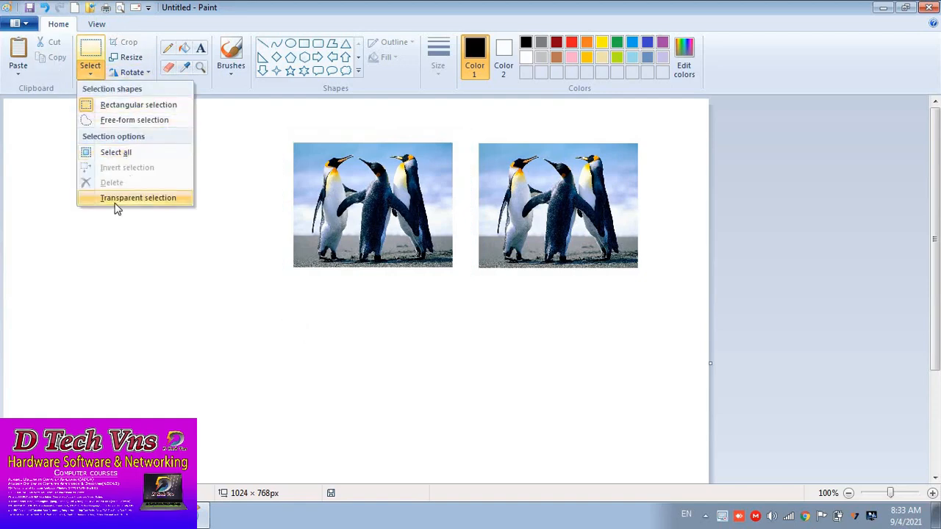
{"action": "left_click", "coordinate": [241, 231]}
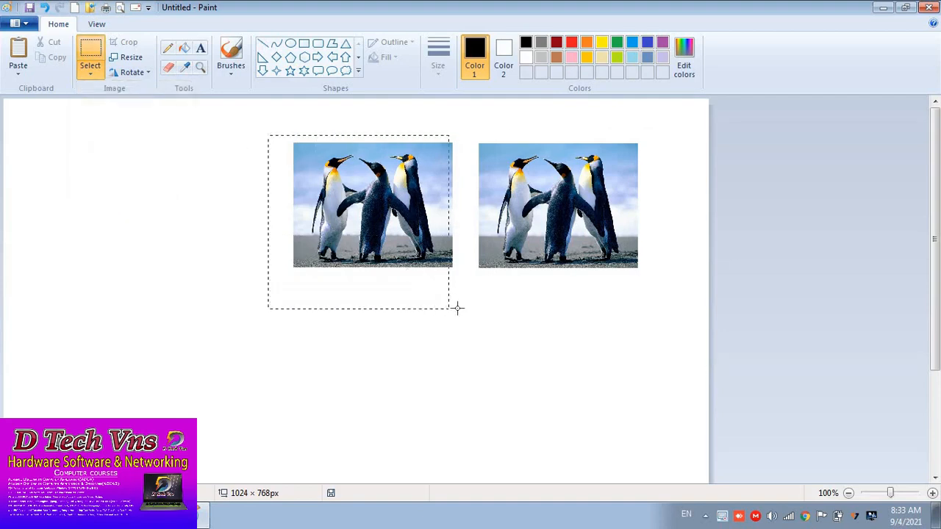
{"action": "left_click_drag", "start_coordinate": [457, 308], "coordinate": [463, 307]}
{"action": "left_click_drag", "start_coordinate": [416, 221], "coordinate": [474, 244]}
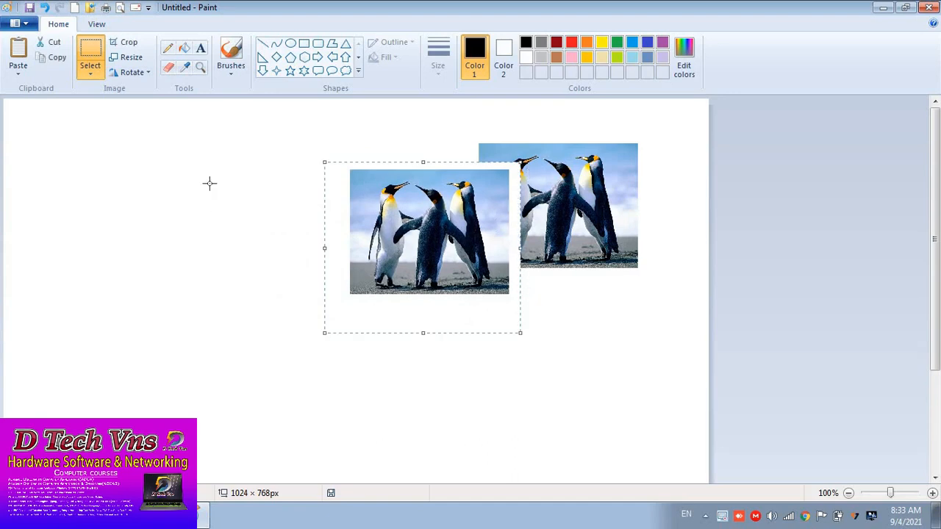
- Turn on transparent selection and move the selected picture up and left, flush against the right picture
{"action": "left_click", "coordinate": [87, 74]}
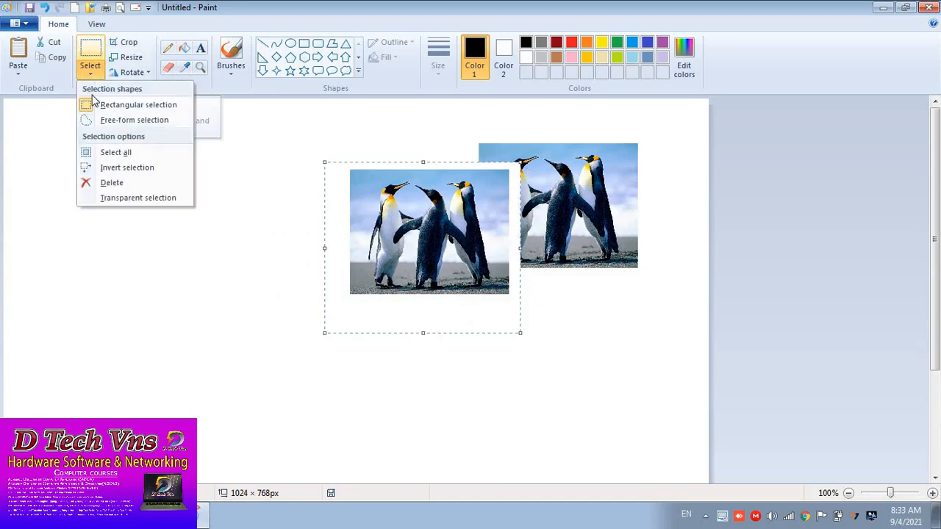
{"action": "left_click", "coordinate": [136, 198]}
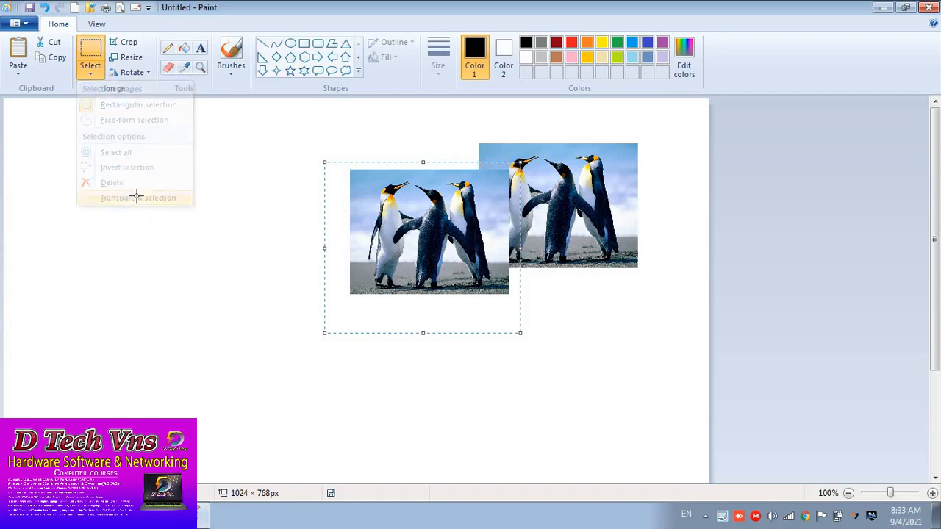
{"action": "left_click_drag", "start_coordinate": [426, 248], "coordinate": [394, 224]}
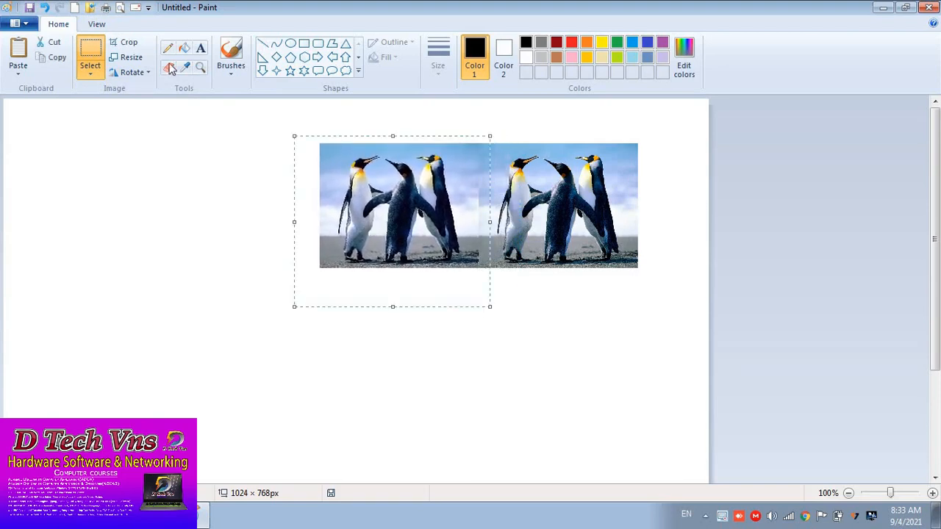
- Invert the selection and move everything except the left picture to the left and back beside it
{"action": "left_click", "coordinate": [91, 70]}
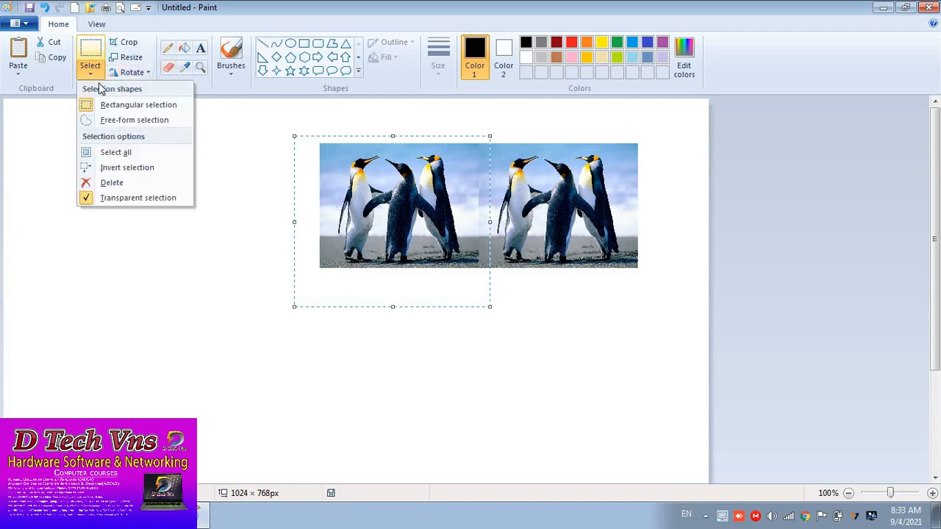
{"action": "left_click", "coordinate": [120, 169]}
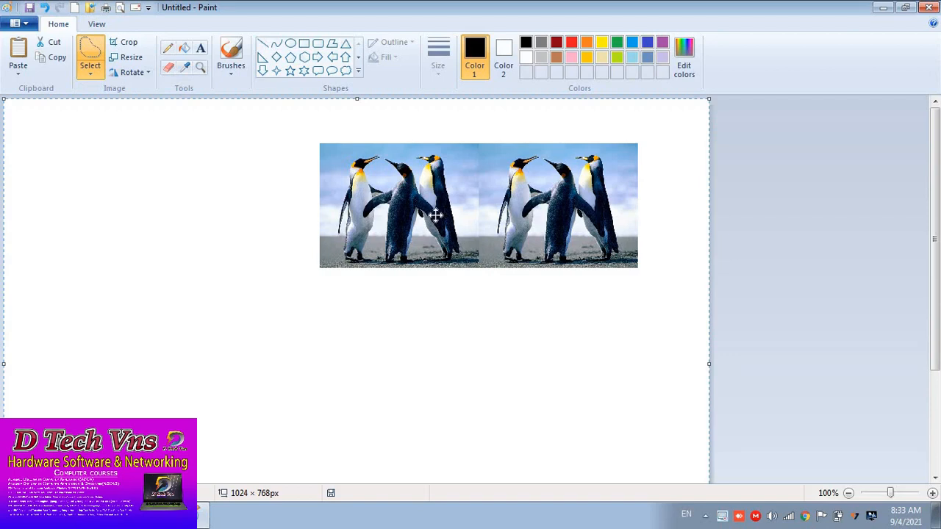
{"action": "left_click_drag", "start_coordinate": [436, 215], "coordinate": [101, 214]}
{"action": "left_click_drag", "start_coordinate": [279, 224], "coordinate": [423, 215]}
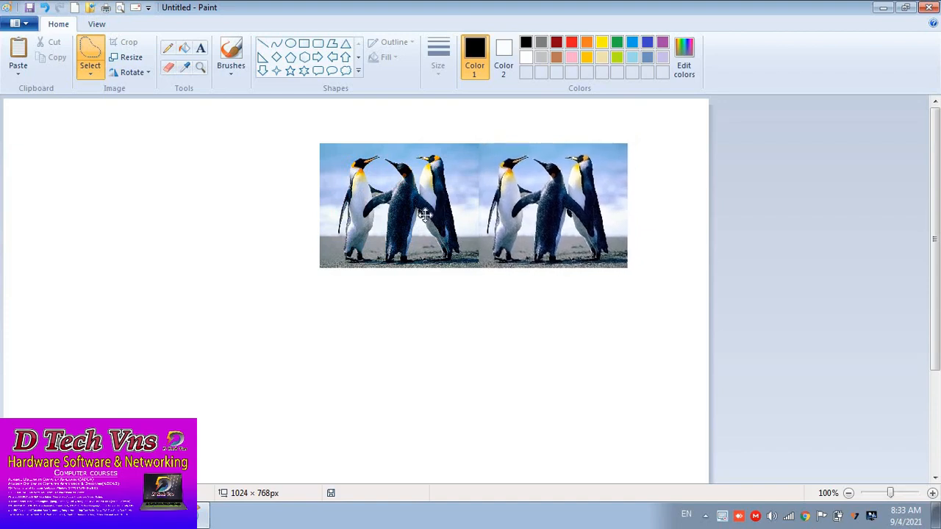
- Delete the inverted selection, and undo both the deletion and the move
{"action": "key", "text": "ctrl+a"}
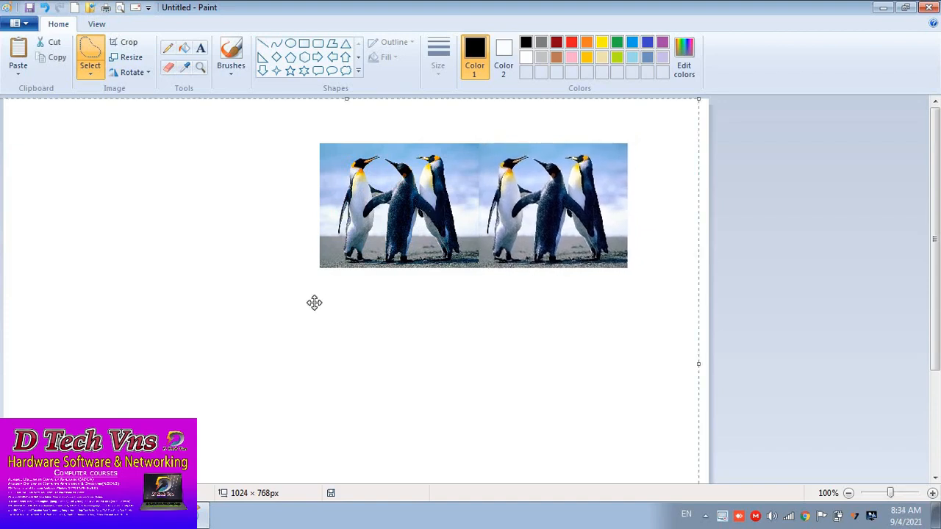
{"action": "left_click", "coordinate": [86, 74]}
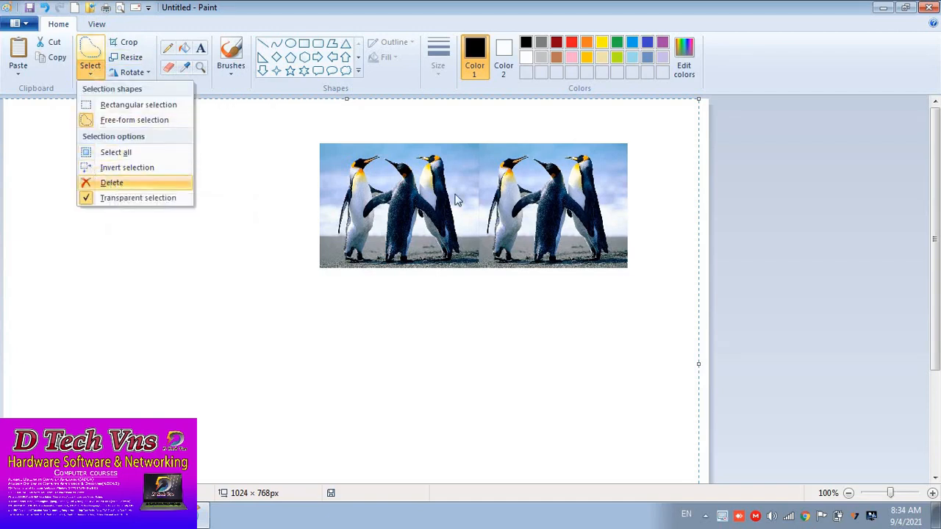
{"action": "right_click", "coordinate": [538, 198]}
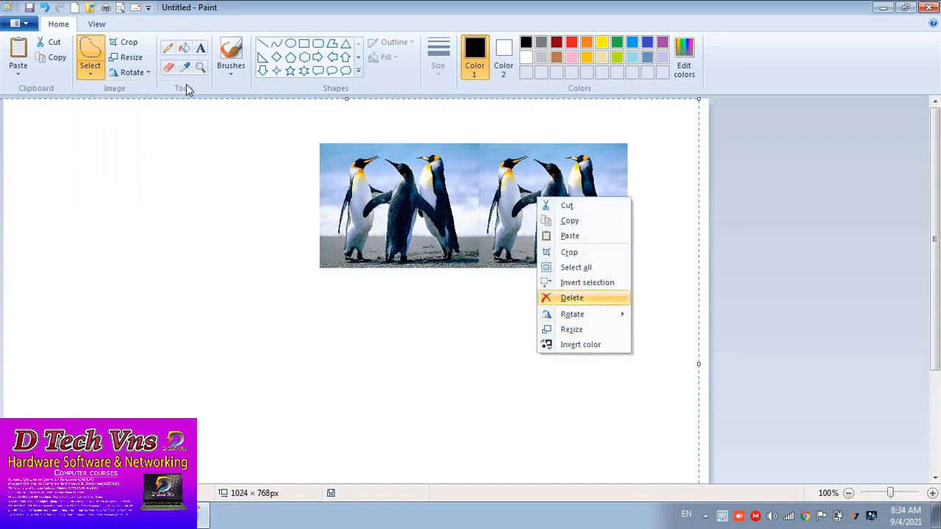
{"action": "left_click", "coordinate": [90, 73]}
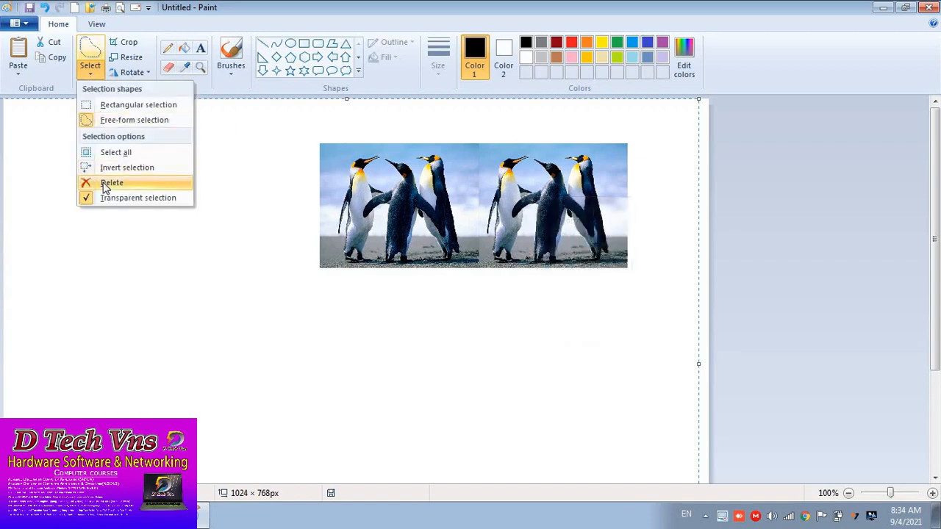
{"action": "left_click", "coordinate": [105, 185]}
{"action": "key", "text": "ctrl+z"}
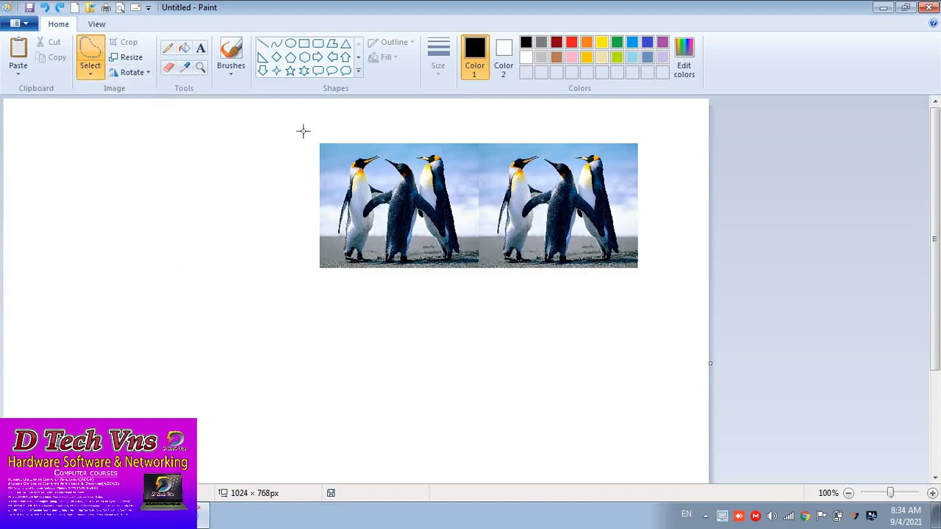
- Draw a free-form selection across the left penguins picture and rotate the selection by 90°
{"action": "left_click_drag", "start_coordinate": [303, 131], "coordinate": [478, 287]}
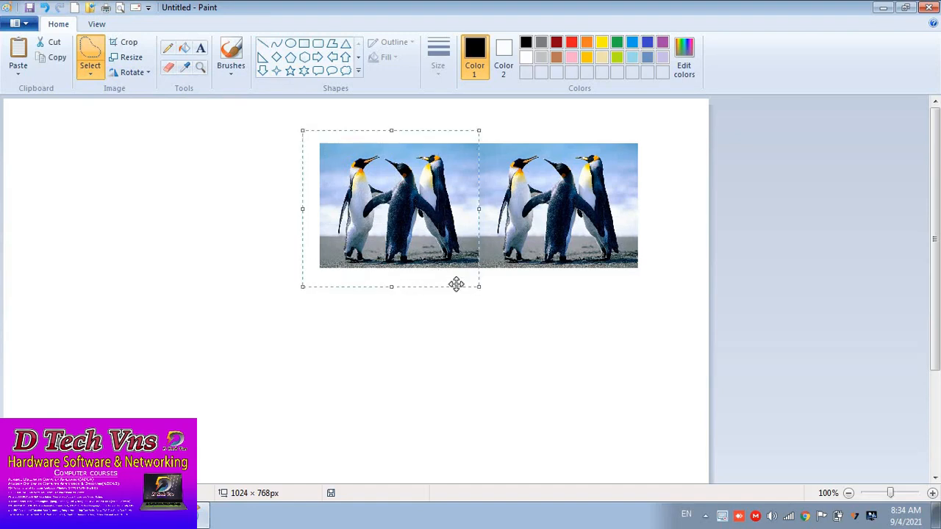
{"action": "left_click", "coordinate": [136, 72]}
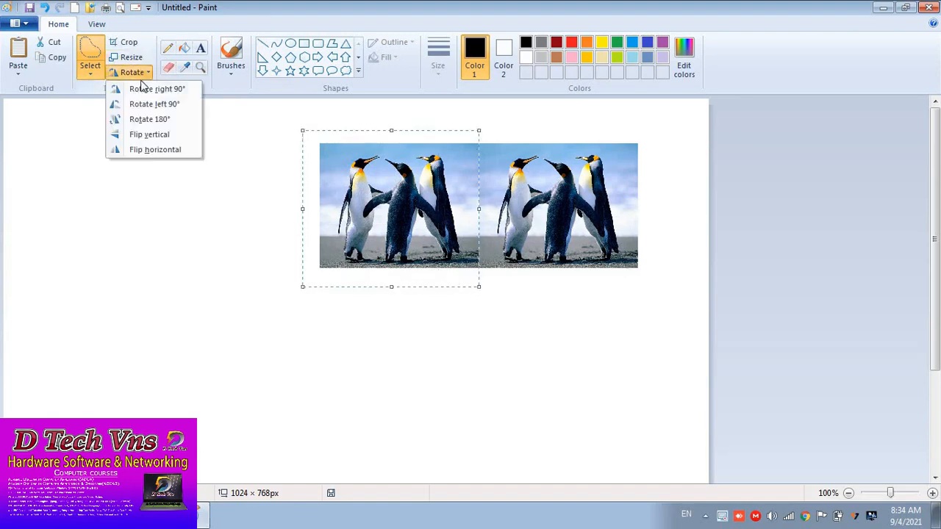
{"action": "left_click", "coordinate": [136, 72]}
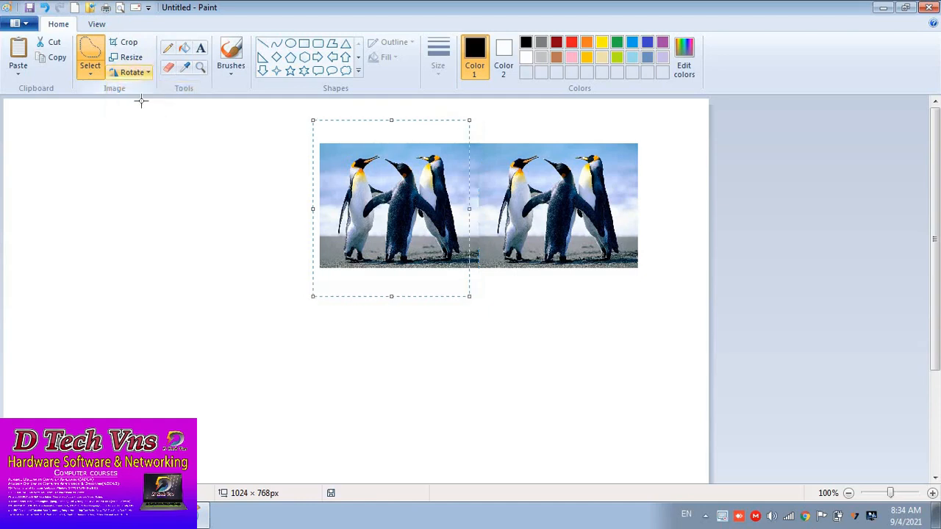
{"action": "left_click", "coordinate": [233, 160]}
{"action": "left_click_drag", "start_coordinate": [293, 115], "coordinate": [478, 301]}
{"action": "left_click_drag", "start_coordinate": [425, 204], "coordinate": [280, 219]}
{"action": "left_click", "coordinate": [230, 212]}
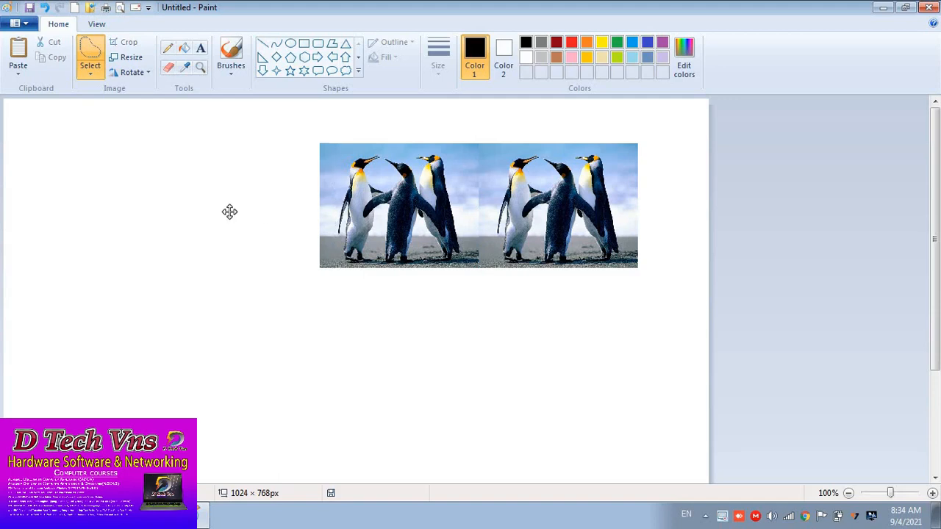
{"action": "left_click_drag", "start_coordinate": [434, 361], "coordinate": [412, 360]}
{"action": "left_click", "coordinate": [336, 342]}
- Select the left penguins picture with a rectangular selection, move it away from the other picture and rotate it left 90°
{"action": "left_click", "coordinate": [96, 80]}
{"action": "left_click", "coordinate": [103, 104]}
{"action": "left_click_drag", "start_coordinate": [457, 285], "coordinate": [480, 289]}
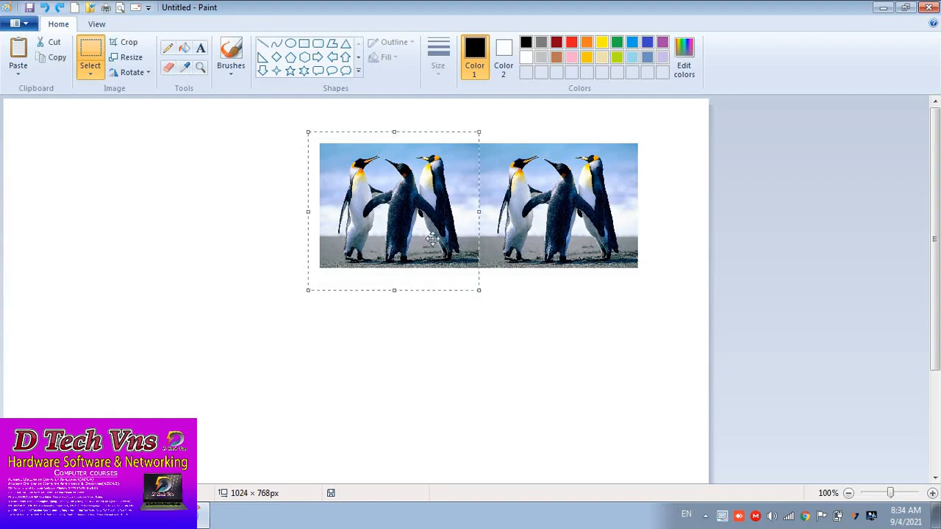
{"action": "left_click_drag", "start_coordinate": [434, 239], "coordinate": [393, 241]}
{"action": "left_click", "coordinate": [124, 70]}
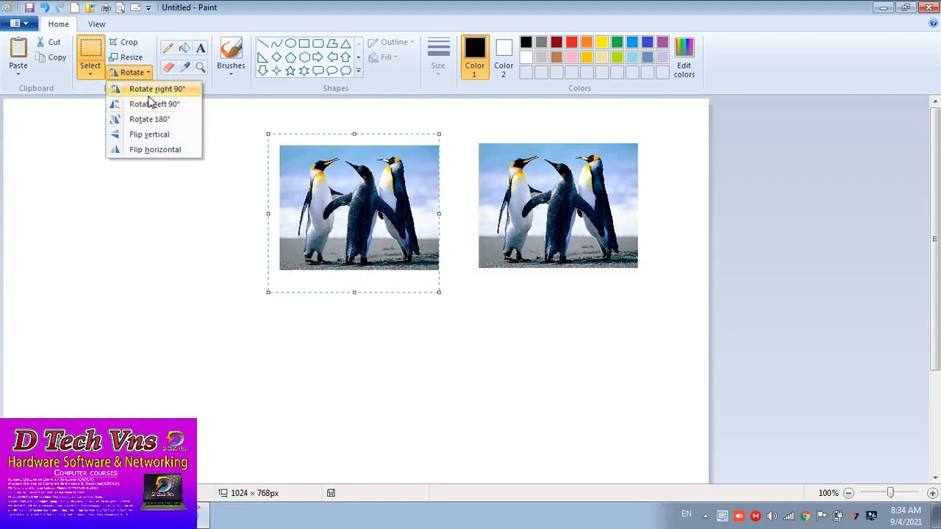
{"action": "left_click", "coordinate": [147, 104]}
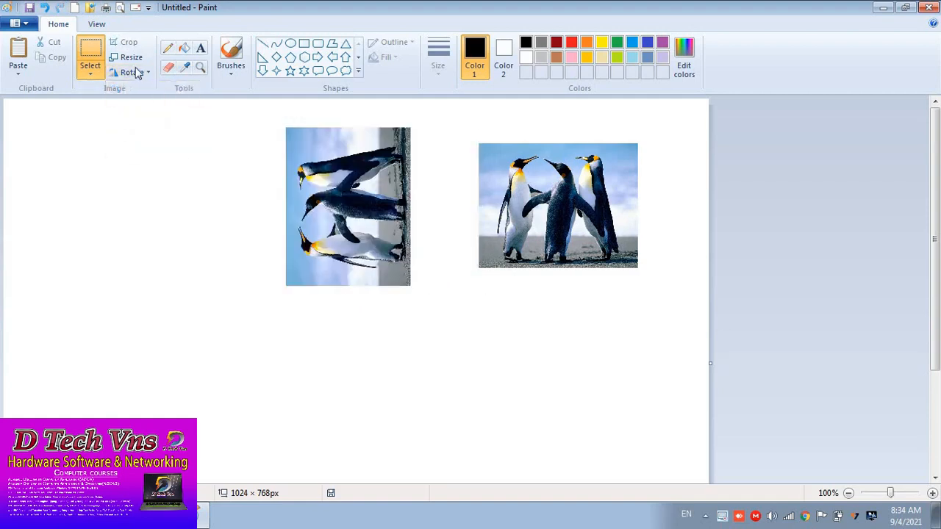
- Select the sideways penguins picture, flip it horizontally and vertically, and rotate it right 90°
{"action": "left_click", "coordinate": [136, 72]}
{"action": "left_click", "coordinate": [143, 119]}
{"action": "left_click_drag", "start_coordinate": [334, 233], "coordinate": [431, 311]}
{"action": "left_click", "coordinate": [135, 73]}
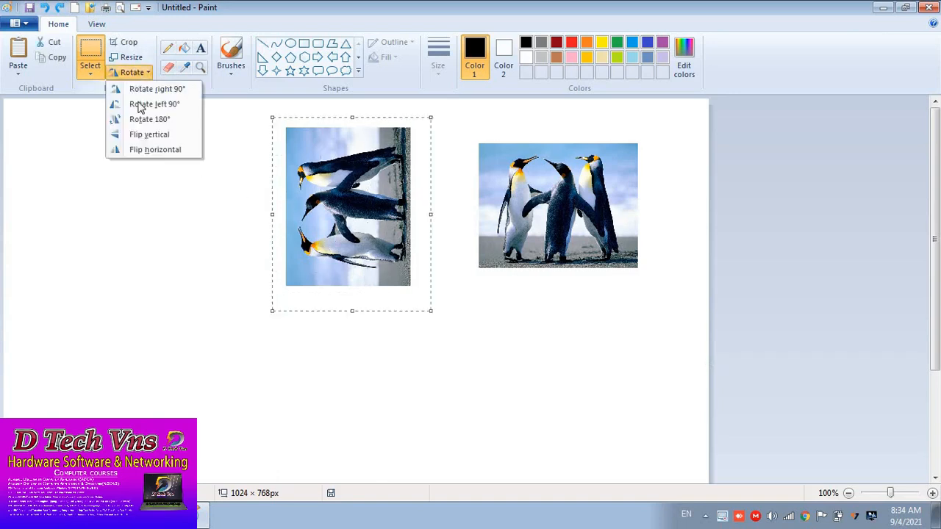
{"action": "left_click", "coordinate": [157, 149]}
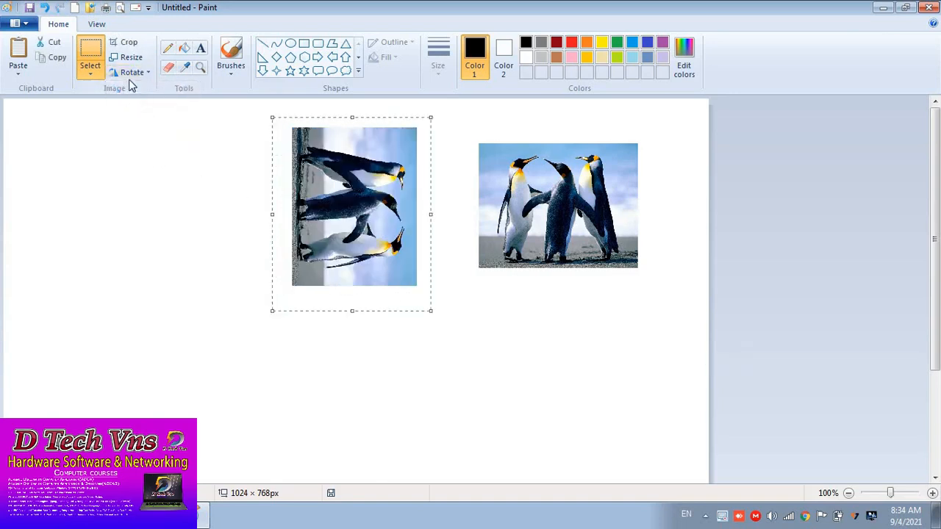
{"action": "left_click", "coordinate": [132, 72]}
{"action": "left_click", "coordinate": [153, 135]}
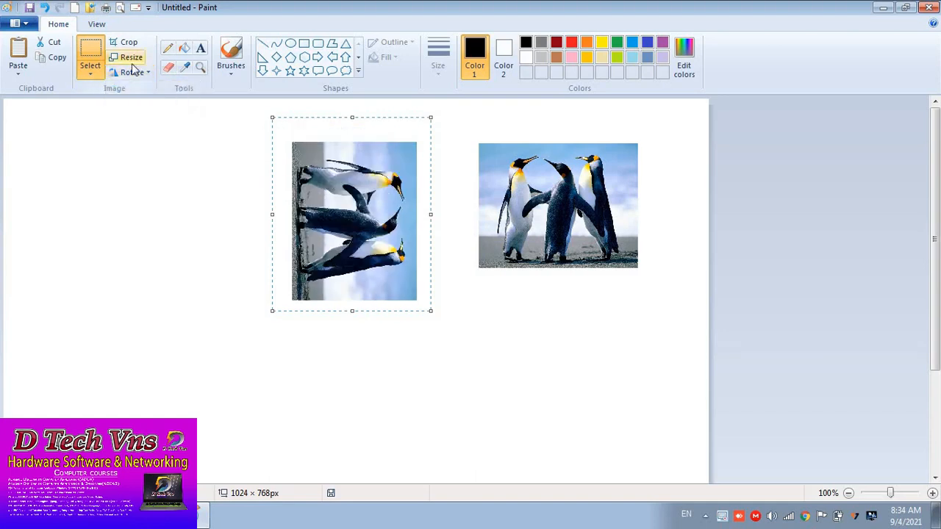
{"action": "left_click", "coordinate": [132, 62]}
{"action": "left_click", "coordinate": [198, 90]}
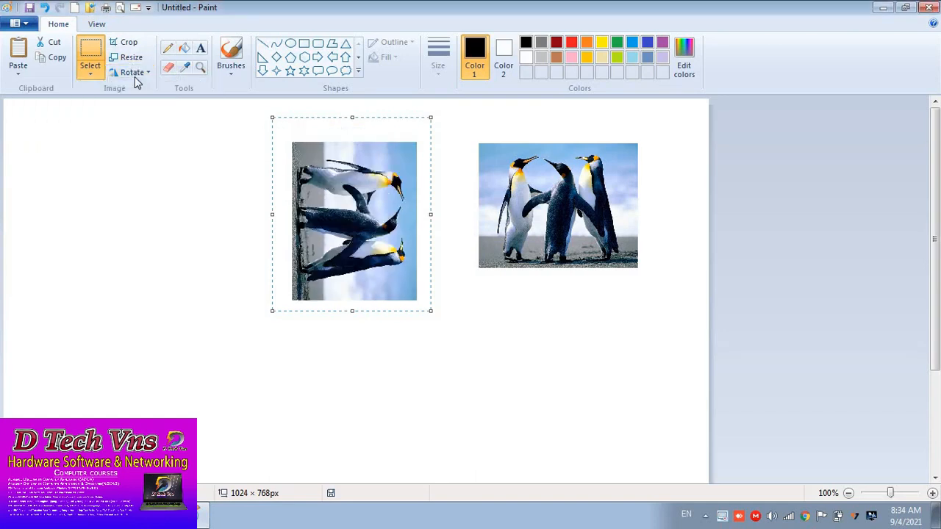
{"action": "left_click", "coordinate": [134, 72]}
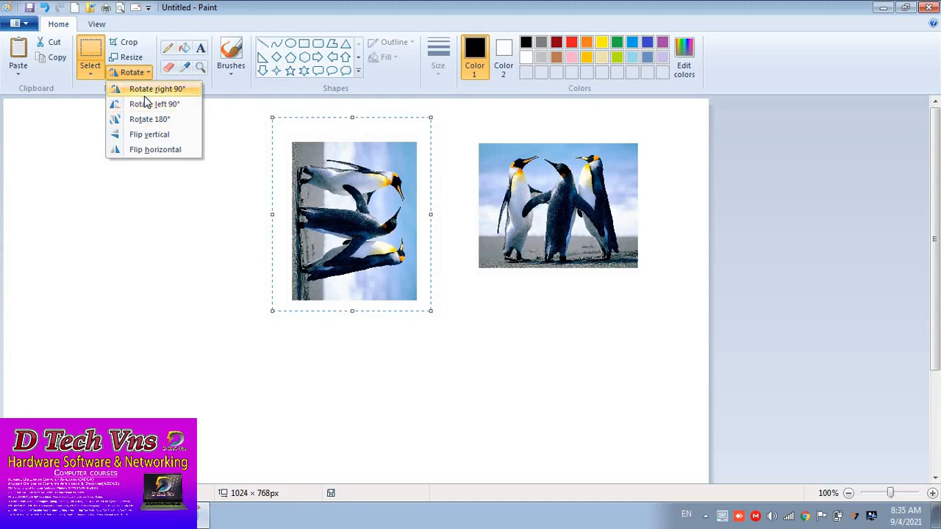
{"action": "left_click", "coordinate": [146, 104]}
- Rotate the selected penguins picture by 180° twice, and turn it right 90° and back left 90°
{"action": "left_click", "coordinate": [133, 72]}
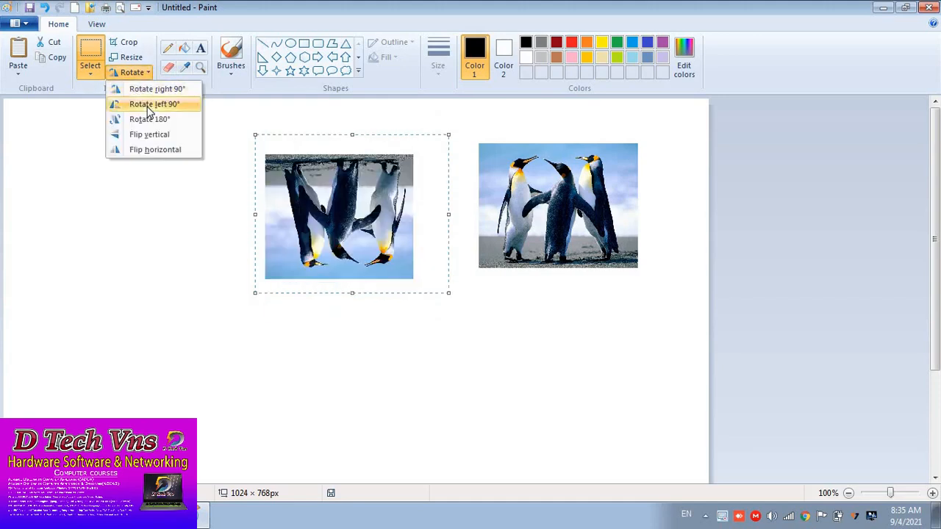
{"action": "left_click", "coordinate": [154, 121]}
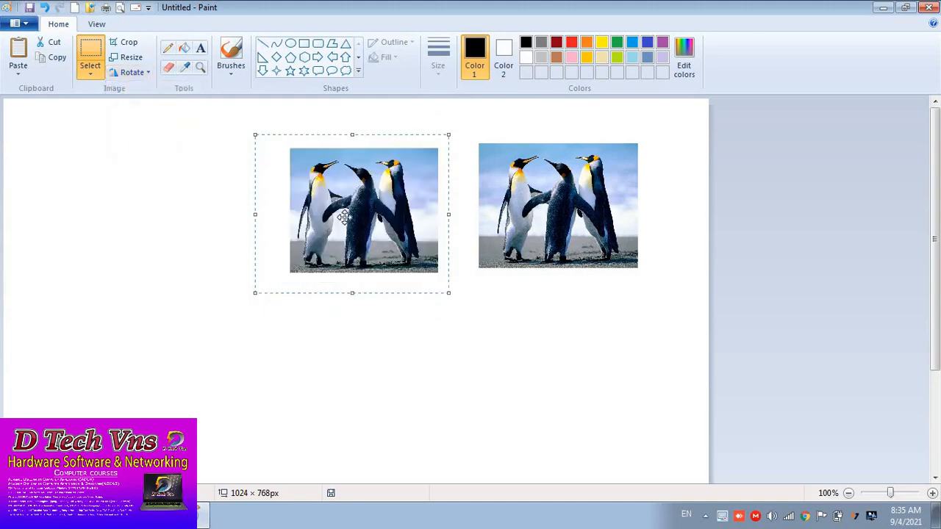
{"action": "left_click", "coordinate": [133, 73]}
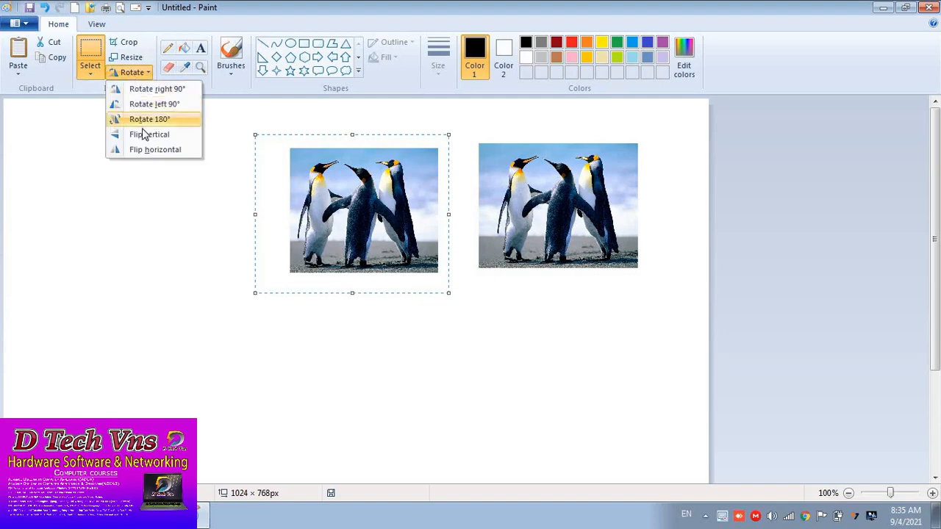
{"action": "left_click", "coordinate": [141, 120]}
{"action": "left_click", "coordinate": [130, 73]}
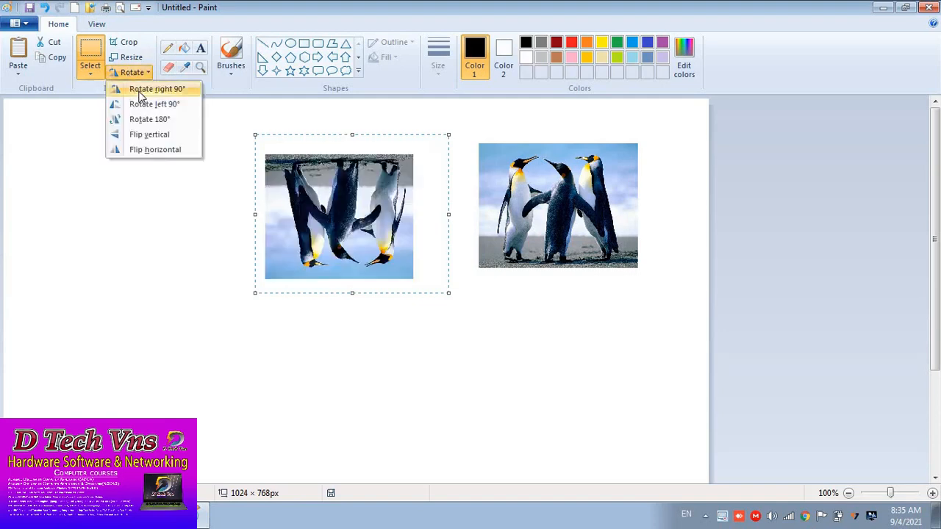
{"action": "left_click", "coordinate": [144, 88]}
{"action": "left_click", "coordinate": [131, 72]}
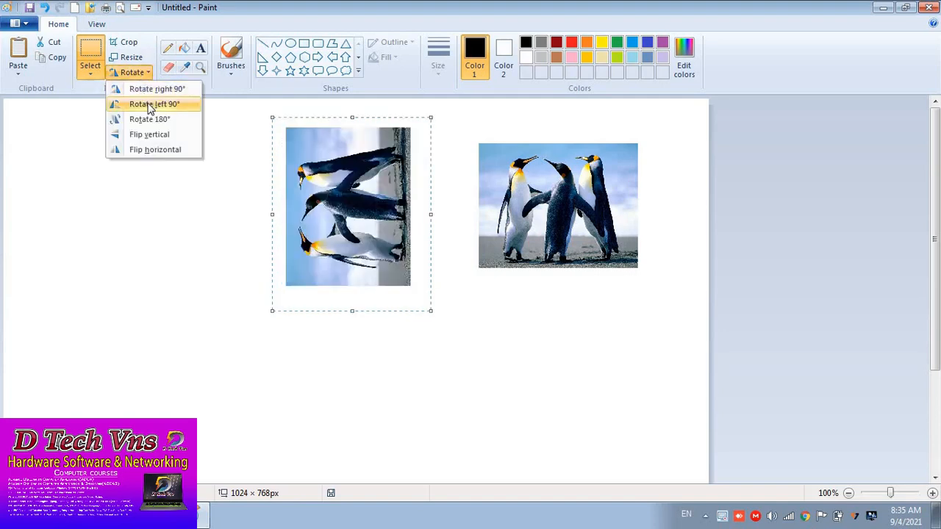
{"action": "left_click", "coordinate": [149, 105]}
- Move the upside-down penguins picture directly beneath the upright one like a reflection, and deselect it
{"action": "left_click_drag", "start_coordinate": [351, 224], "coordinate": [568, 338]}
{"action": "left_click_drag", "start_coordinate": [568, 337], "coordinate": [568, 337]}
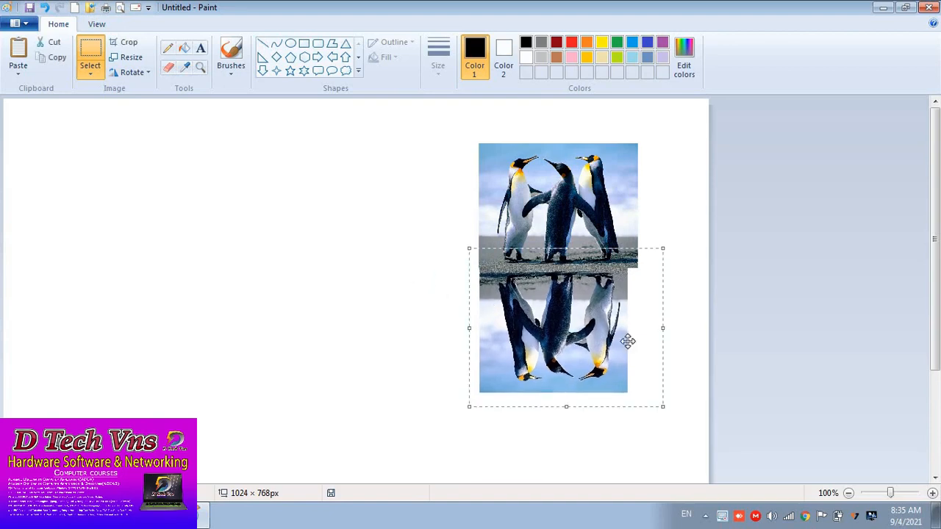
{"action": "left_click", "coordinate": [380, 165]}
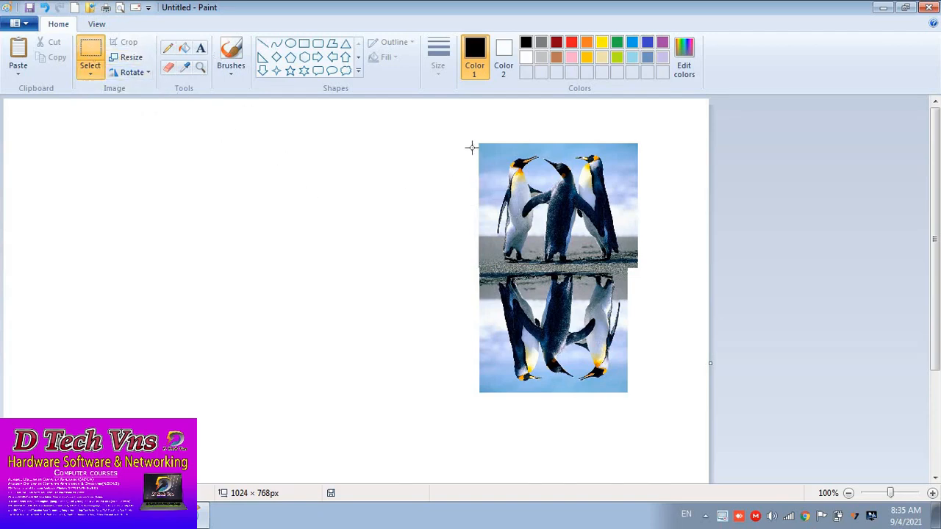
- Crop the image to the two stacked penguins pictures and enlarge the canvas to about 959 × 518 px
{"action": "left_click_drag", "start_coordinate": [478, 143], "coordinate": [628, 392]}
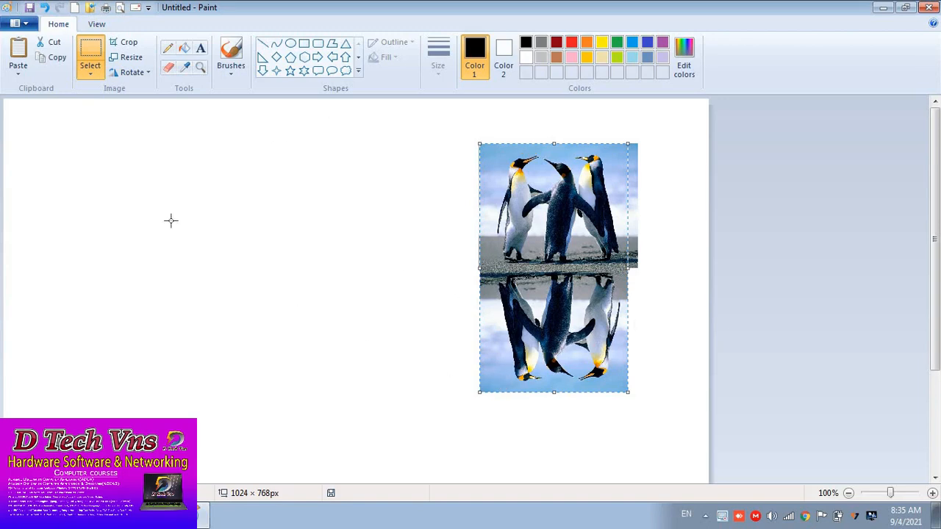
{"action": "left_click", "coordinate": [125, 42]}
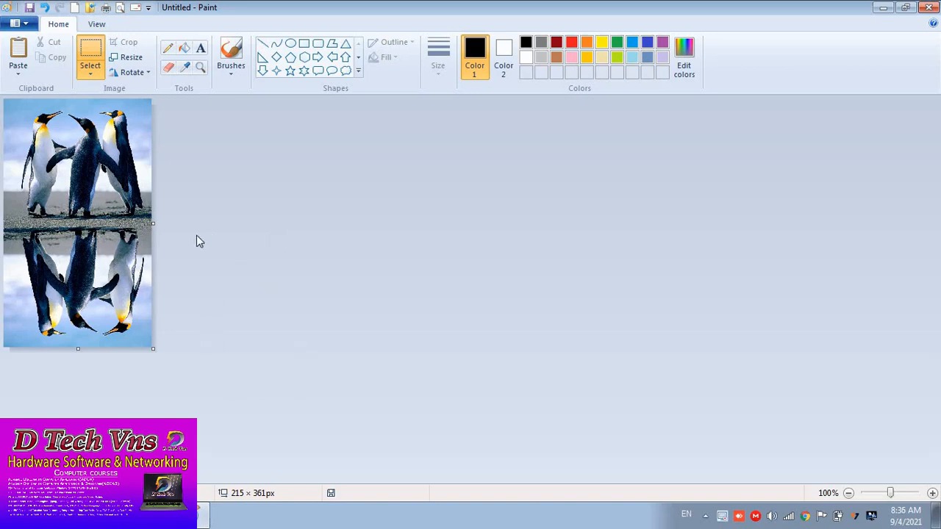
{"action": "left_click_drag", "start_coordinate": [153, 223], "coordinate": [522, 252]}
{"action": "left_click_drag", "start_coordinate": [487, 350], "coordinate": [665, 457]}
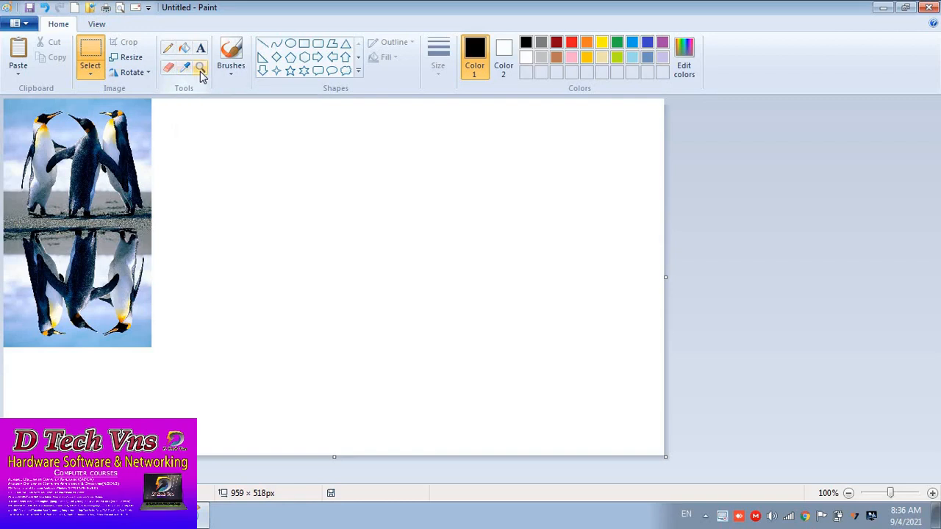
- Draw a rectangle on the blank canvas area and a right triangle adjoining its lower edge
{"action": "left_click", "coordinate": [304, 44]}
{"action": "left_click_drag", "start_coordinate": [321, 142], "coordinate": [476, 203]}
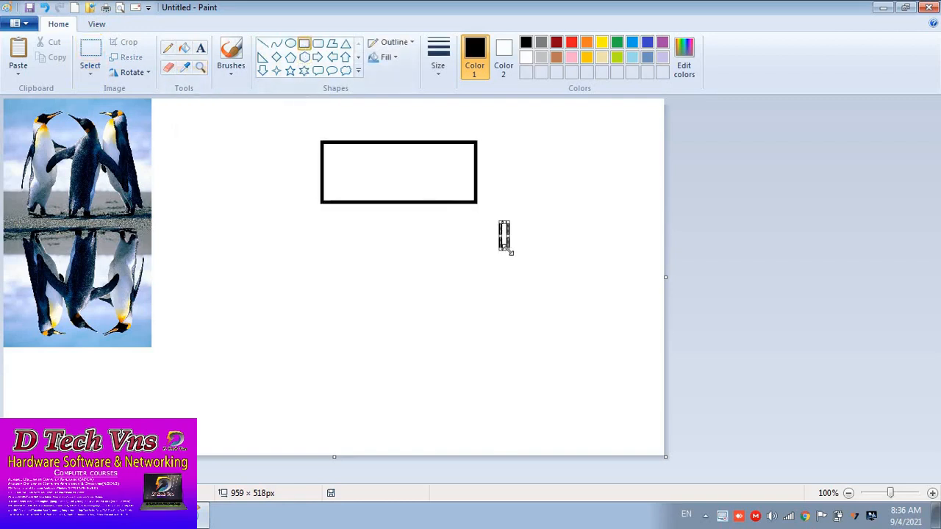
{"action": "left_click", "coordinate": [263, 57]}
{"action": "left_click_drag", "start_coordinate": [292, 227], "coordinate": [534, 326]}
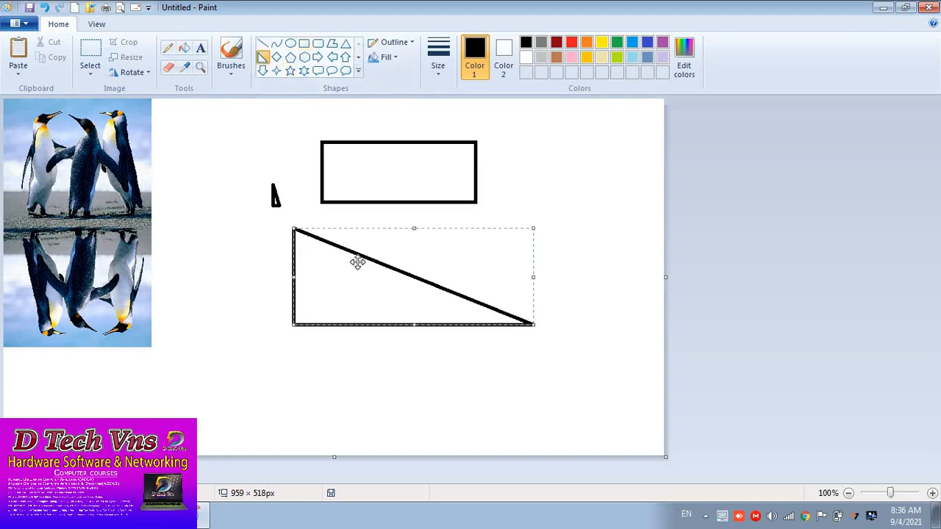
{"action": "key", "text": "ctrl+z"}
{"action": "left_click_drag", "start_coordinate": [264, 169], "coordinate": [515, 253]}
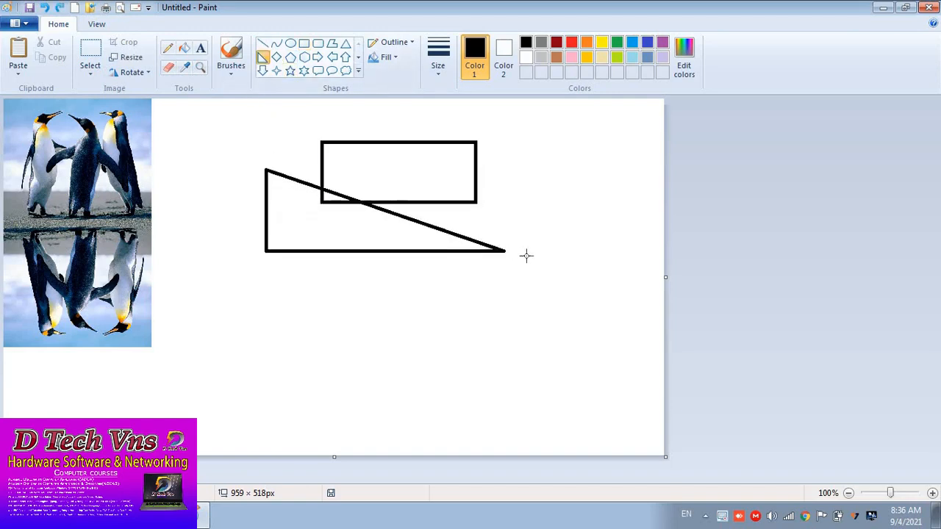
{"action": "left_click_drag", "start_coordinate": [323, 228], "coordinate": [379, 264]}
{"action": "left_click", "coordinate": [251, 331]}
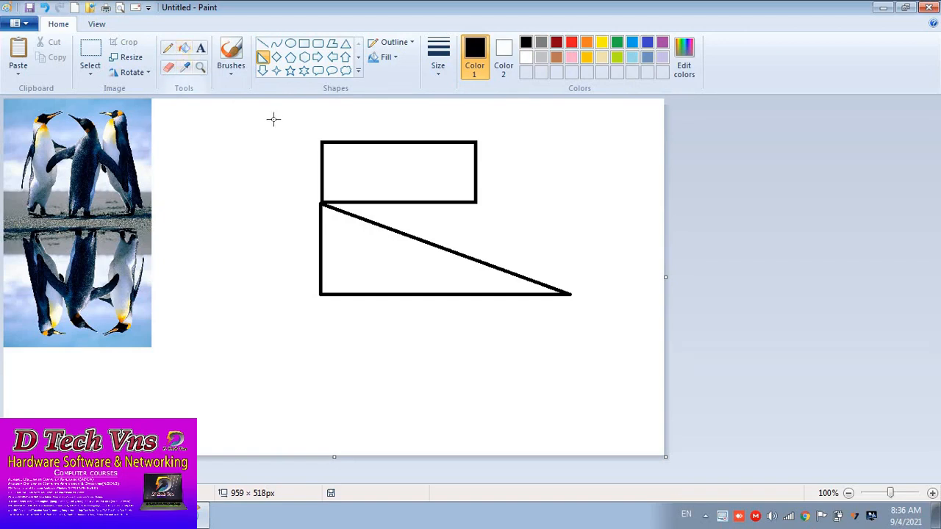
- Draw another right triangle across the rectangle and undo all the drawn shapes
{"action": "left_click_drag", "start_coordinate": [276, 119], "coordinate": [413, 236]}
{"action": "key", "text": "ctrl+z"}
{"action": "key", "text": "ctrl+z"}
{"action": "key", "text": "ctrl+z"}
{"action": "key", "text": "ctrl+z"}
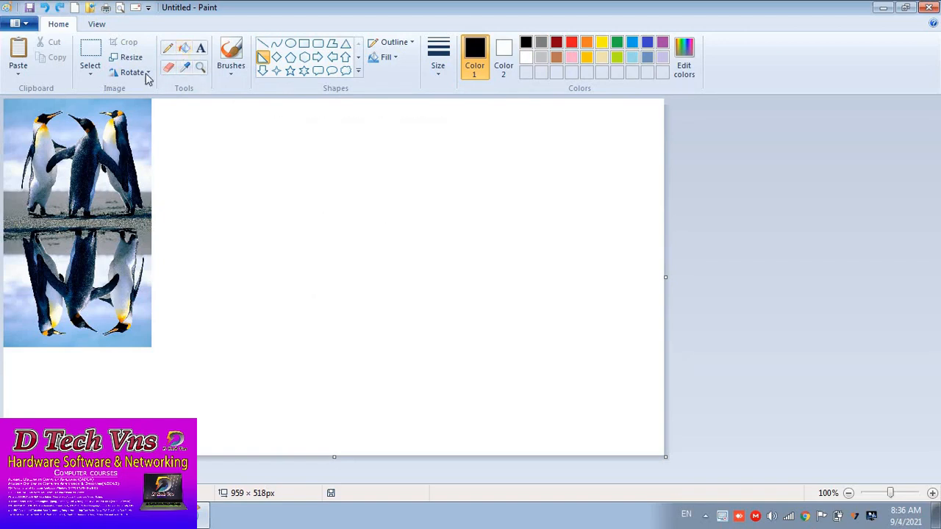
- Select the entire canvas and delete its contents, including the stacked penguins pictures
{"action": "left_click", "coordinate": [168, 49]}
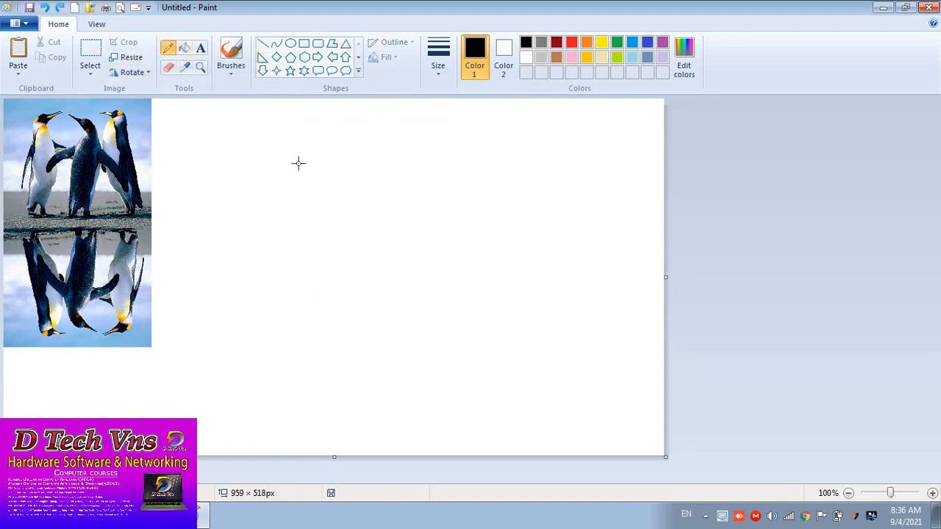
{"action": "key", "text": "ctrl+a"}
{"action": "key", "text": "Delete"}
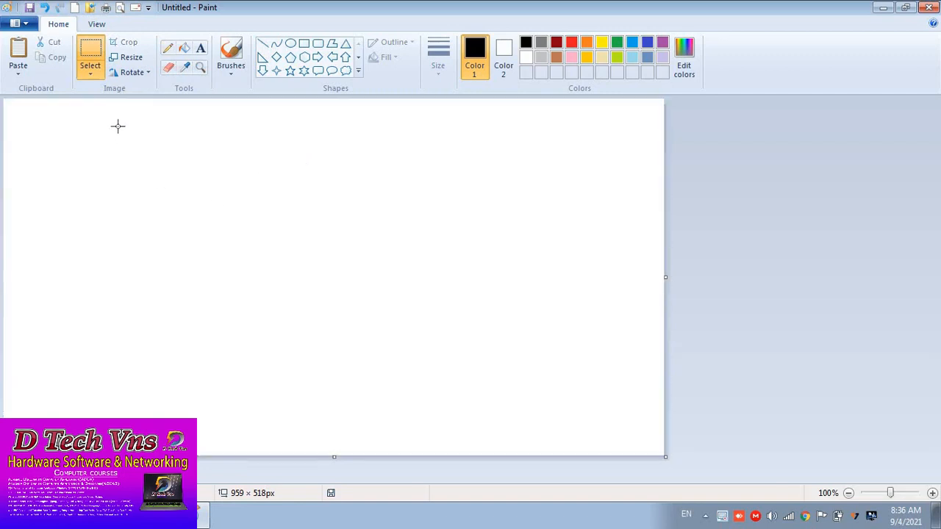
- Draw a mountain skyline across the full canvas width with the Pencil, plus a wavy ground line below it
{"action": "left_click", "coordinate": [168, 48]}
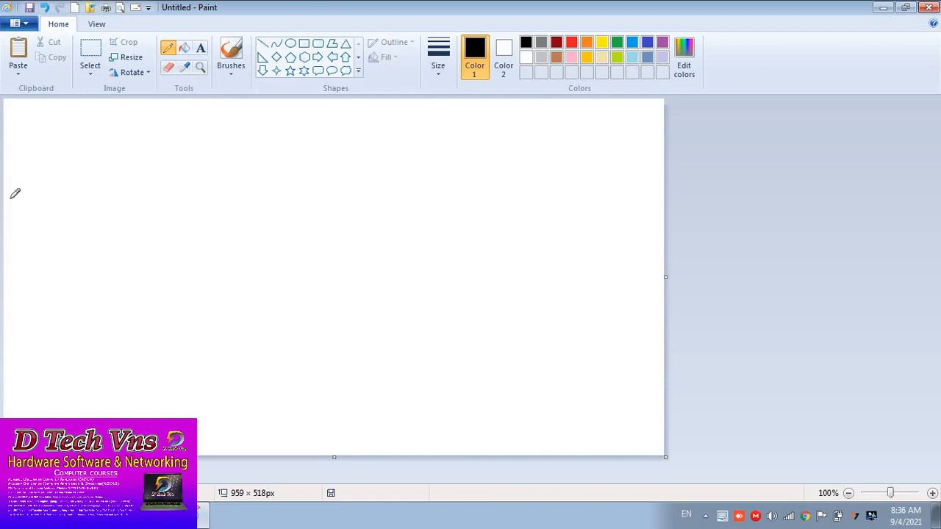
{"action": "mouse_move", "coordinate": [7, 198]}
{"action": "left_mouse_down"}
{"action": "mouse_move", "coordinate": [51, 175]}
{"action": "mouse_move", "coordinate": [182, 152]}
{"action": "mouse_move", "coordinate": [299, 156]}
{"action": "mouse_move", "coordinate": [364, 254]}
{"action": "left_mouse_up"}
{"action": "mouse_move", "coordinate": [397, 205]}
{"action": "left_mouse_down"}
{"action": "mouse_move", "coordinate": [480, 162]}
{"action": "mouse_move", "coordinate": [528, 230]}
{"action": "mouse_move", "coordinate": [565, 209]}
{"action": "mouse_move", "coordinate": [655, 247]}
{"action": "mouse_move", "coordinate": [709, 292]}
{"action": "left_mouse_up"}
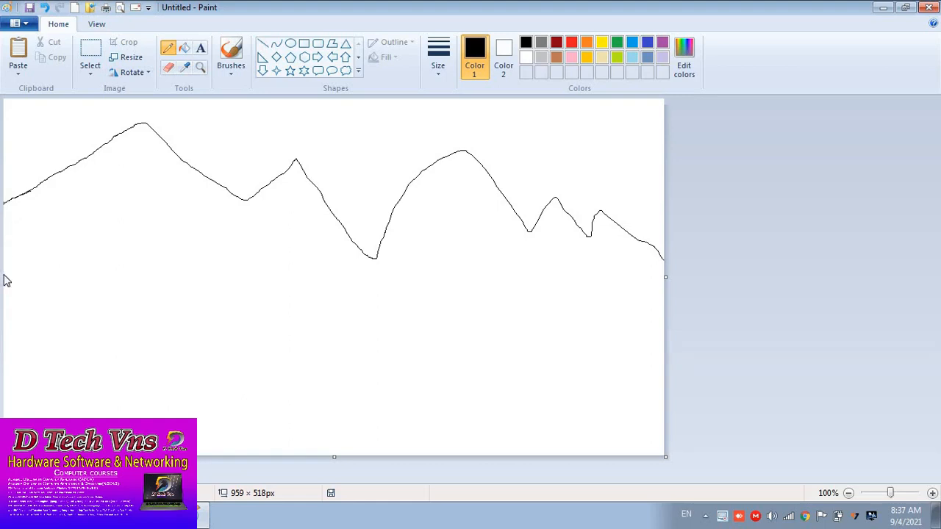
{"action": "mouse_move", "coordinate": [5, 274]}
{"action": "left_mouse_down"}
{"action": "mouse_move", "coordinate": [166, 306]}
{"action": "mouse_move", "coordinate": [750, 298]}
{"action": "mouse_move", "coordinate": [735, 315]}
{"action": "left_mouse_up"}
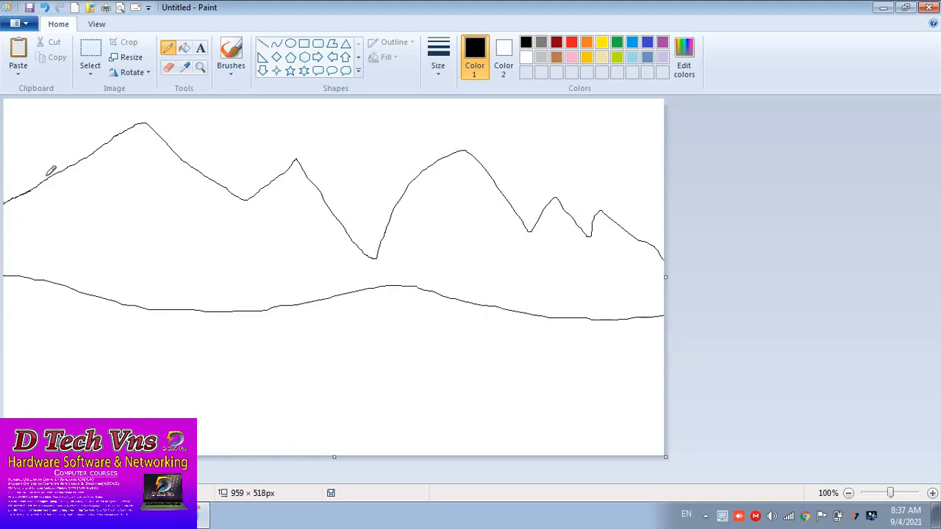
- Fill the mountain area between the skyline and the ground line with dark red
{"action": "left_click", "coordinate": [185, 56]}
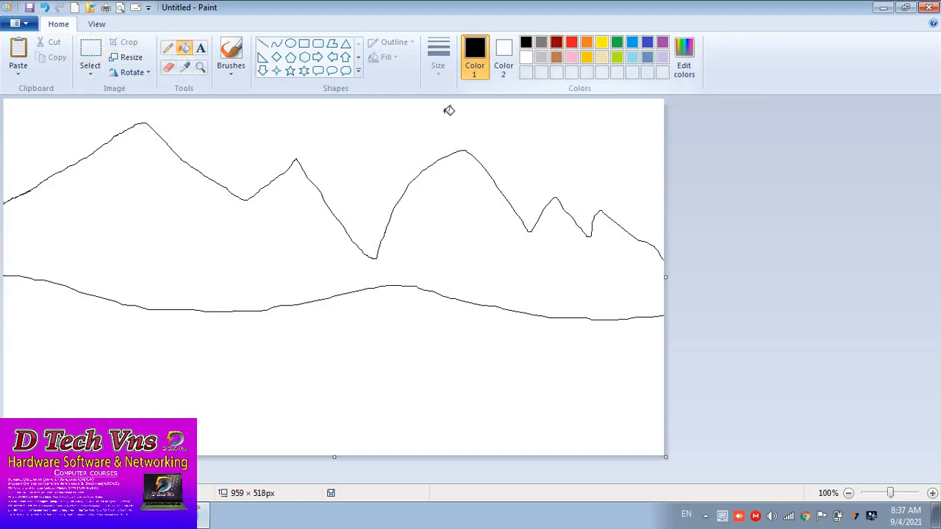
{"action": "left_click", "coordinate": [556, 42]}
{"action": "left_click", "coordinate": [457, 240]}
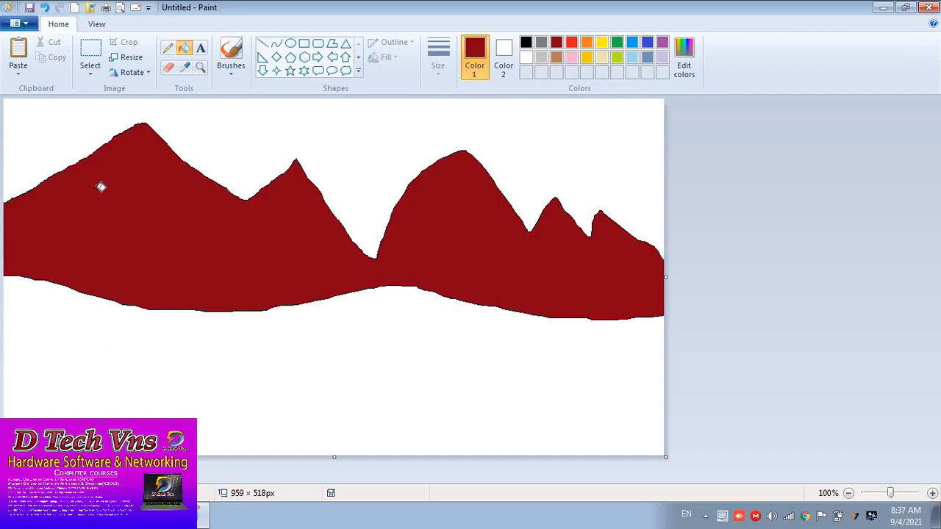
- Draw an ellipse below the mountains and undo it
{"action": "left_click", "coordinate": [291, 44]}
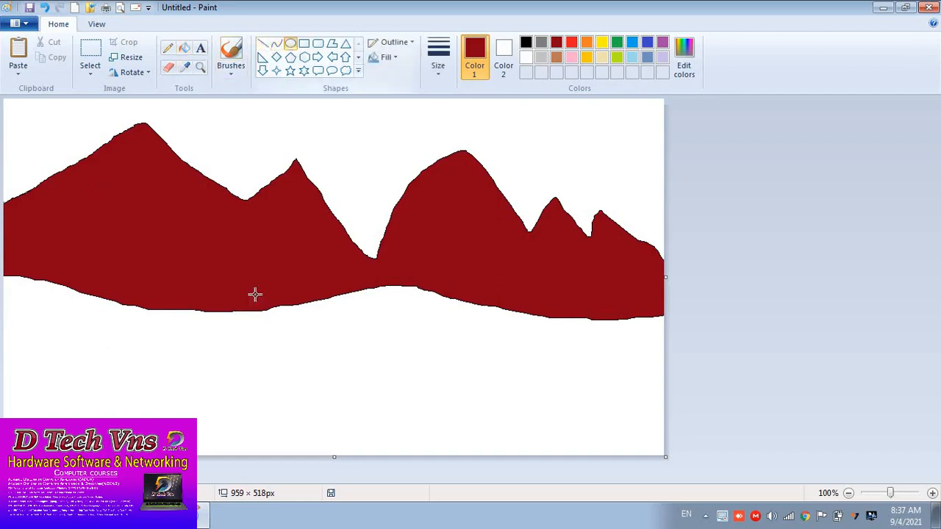
{"action": "left_click_drag", "start_coordinate": [261, 316], "coordinate": [273, 323]}
{"action": "left_click_drag", "start_coordinate": [321, 353], "coordinate": [380, 377]}
{"action": "key", "text": "ctrl+z"}
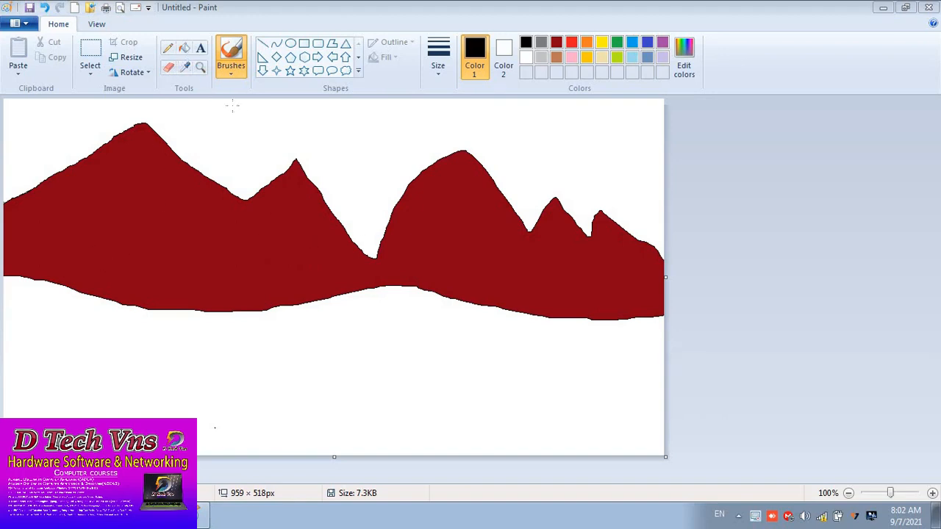
- Paint two black brush strokes in the white area below the mountains and undo both
{"action": "left_click_drag", "start_coordinate": [92, 328], "coordinate": [326, 355]}
{"action": "left_click_drag", "start_coordinate": [441, 357], "coordinate": [248, 362]}
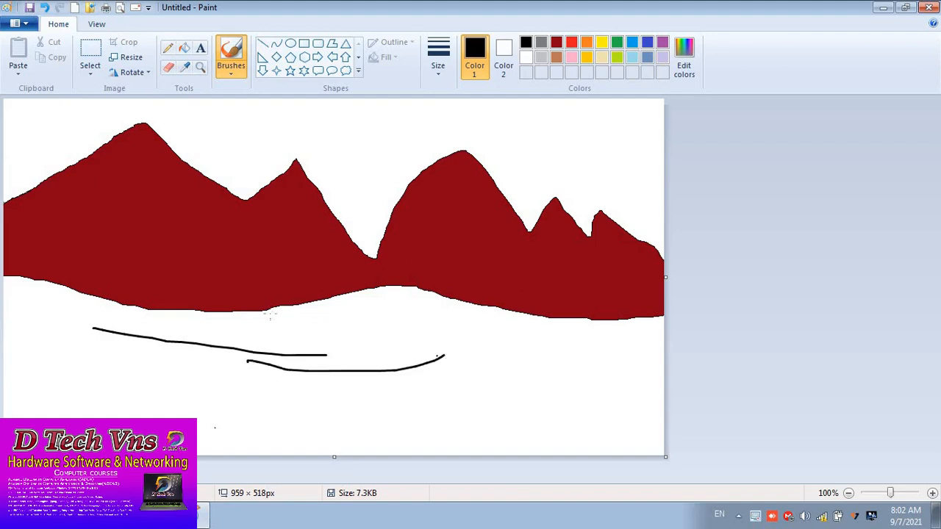
{"action": "key", "text": "ctrl+z"}
{"action": "key", "text": "ctrl+z"}
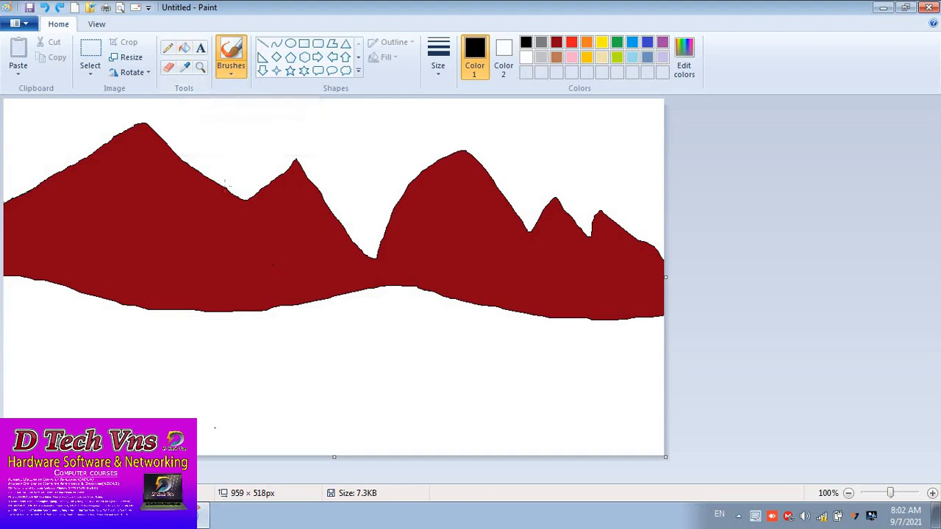
- Erase across the mountains with the Eraser, first at its small size and again enlarged, and undo both erasures
{"action": "left_click", "coordinate": [169, 68]}
{"action": "mouse_move", "coordinate": [170, 207]}
{"action": "left_mouse_down"}
{"action": "mouse_move", "coordinate": [429, 244]}
{"action": "mouse_move", "coordinate": [288, 260]}
{"action": "left_mouse_up"}
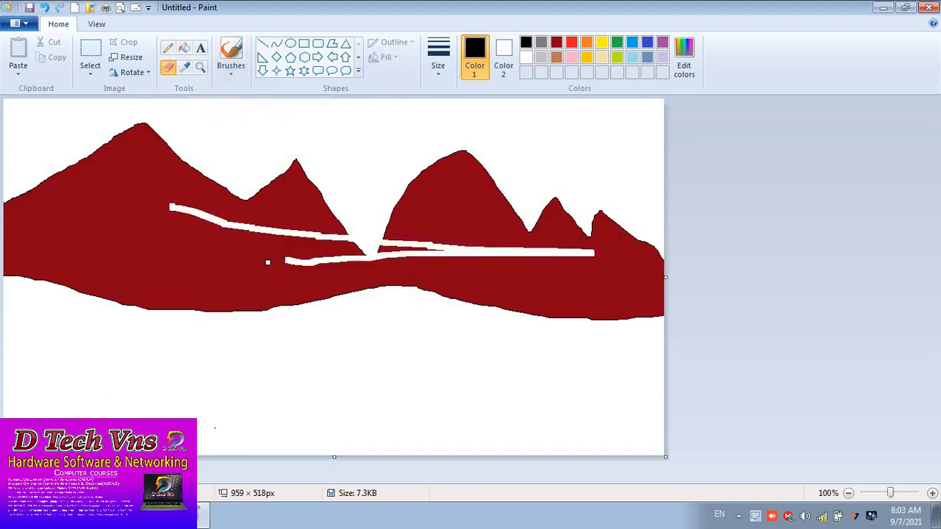
{"action": "key", "text": "ctrl+KP_Add"}
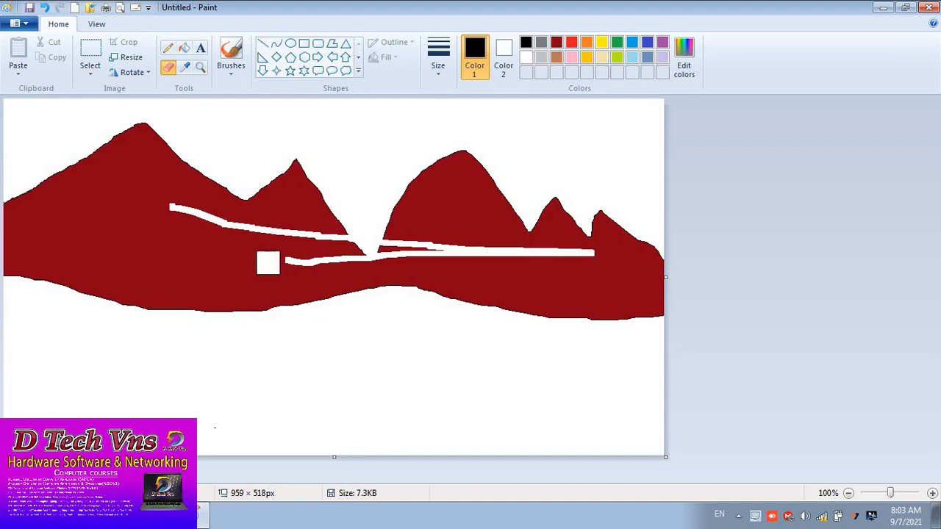
{"action": "mouse_move", "coordinate": [122, 230]}
{"action": "left_mouse_down"}
{"action": "mouse_move", "coordinate": [260, 264]}
{"action": "mouse_move", "coordinate": [323, 204]}
{"action": "mouse_move", "coordinate": [397, 159]}
{"action": "mouse_move", "coordinate": [475, 300]}
{"action": "mouse_move", "coordinate": [299, 431]}
{"action": "left_mouse_up"}
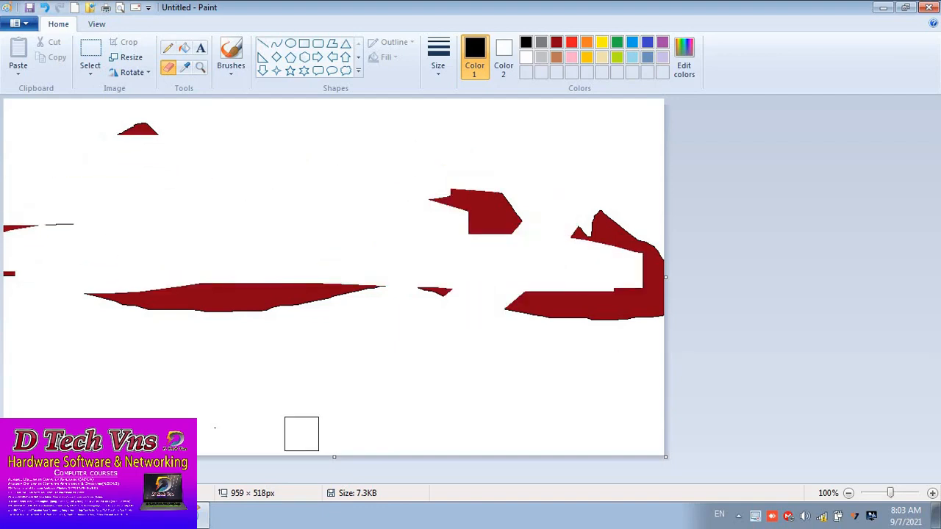
{"action": "key", "text": "ctrl+z"}
{"action": "key", "text": "ctrl+z"}
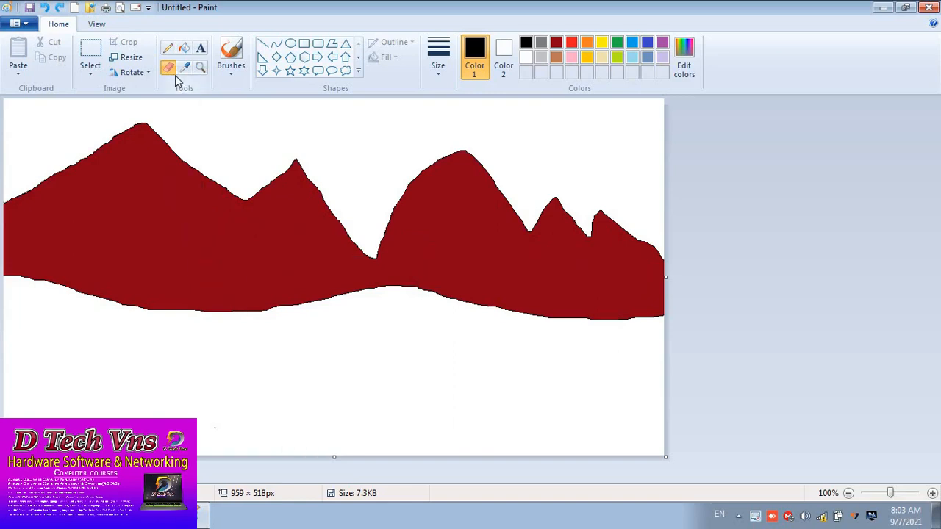
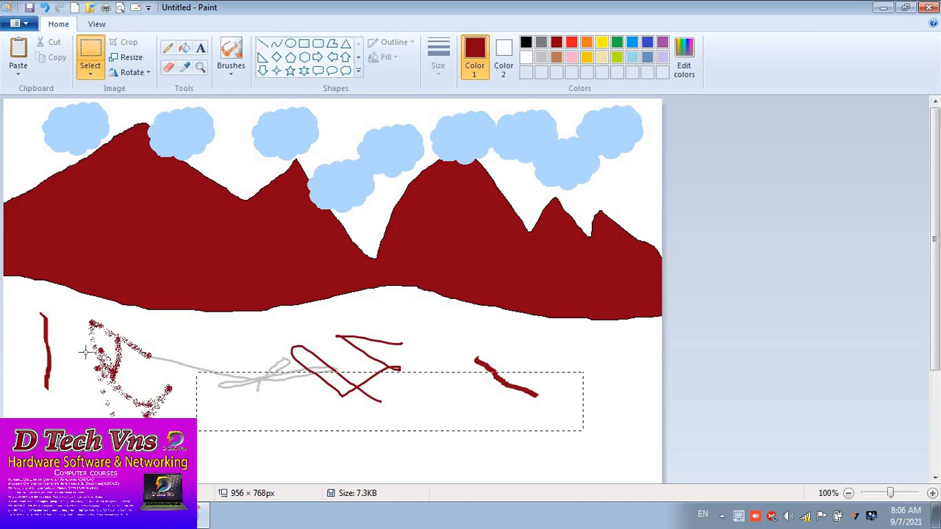
- Select the area below the mountains containing the practice brush strokes and delete it
{"action": "left_click_drag", "start_coordinate": [2, 313], "coordinate": [2, 310]}
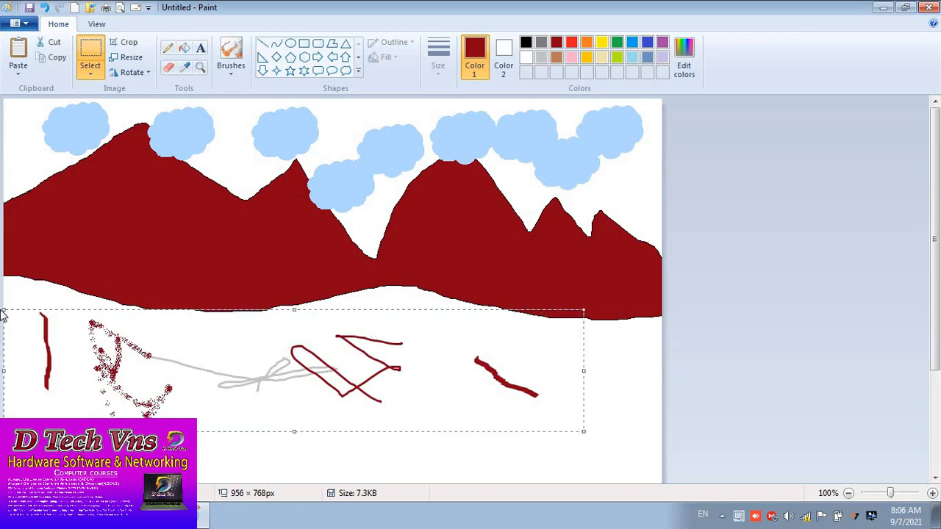
{"action": "key", "text": "Delete"}
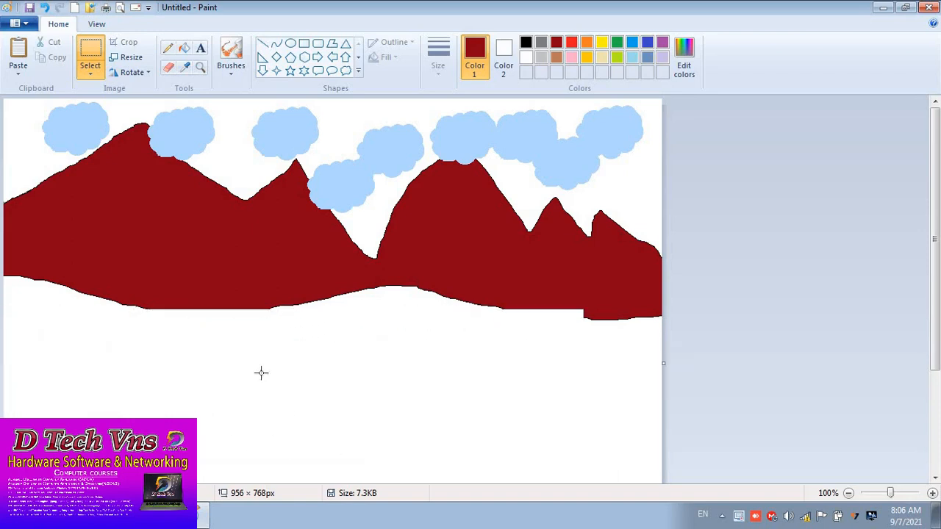
{"action": "left_click_drag", "start_coordinate": [246, 333], "coordinate": [363, 402]}
{"action": "left_click", "coordinate": [451, 368]}
- Choose black as the drawing colour and Calligraphy brush 1 as the brush
{"action": "left_click", "coordinate": [237, 71]}
{"action": "left_click", "coordinate": [231, 93]}
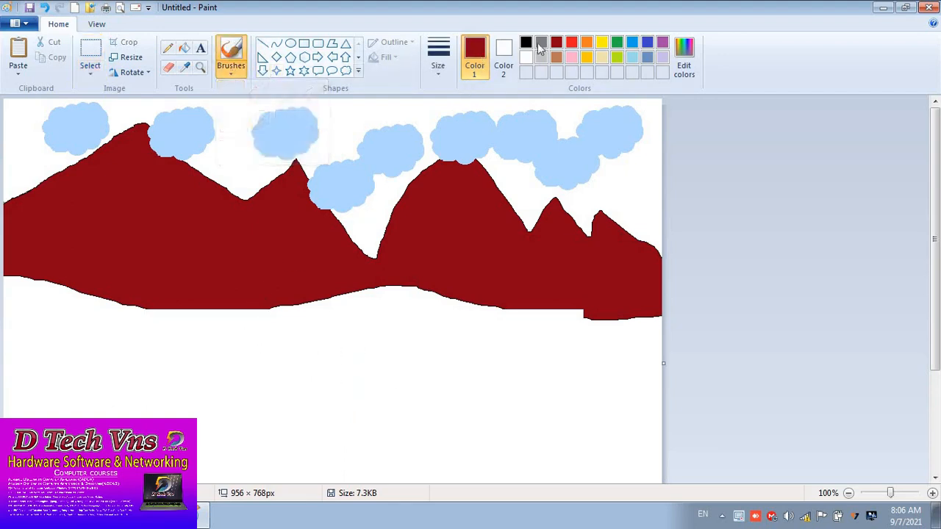
{"action": "left_click", "coordinate": [527, 43]}
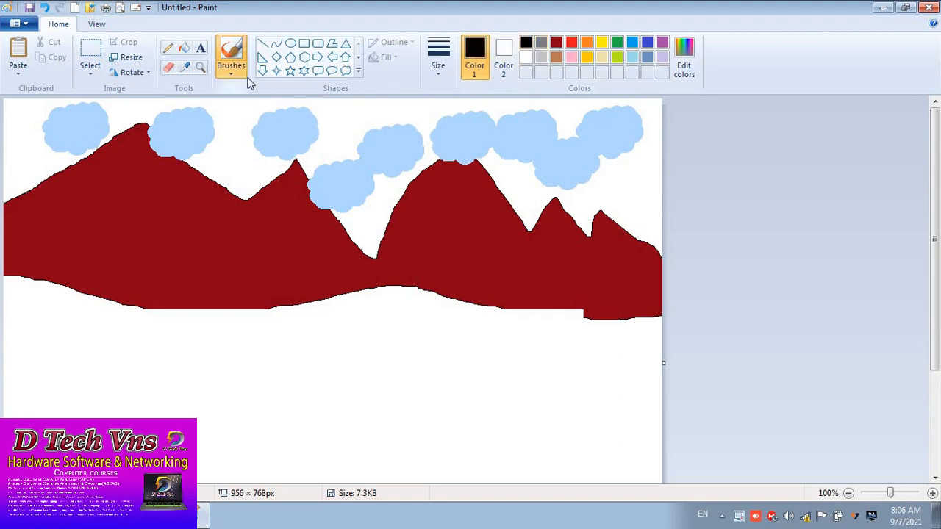
{"action": "left_click", "coordinate": [243, 73]}
{"action": "left_click", "coordinate": [258, 94]}
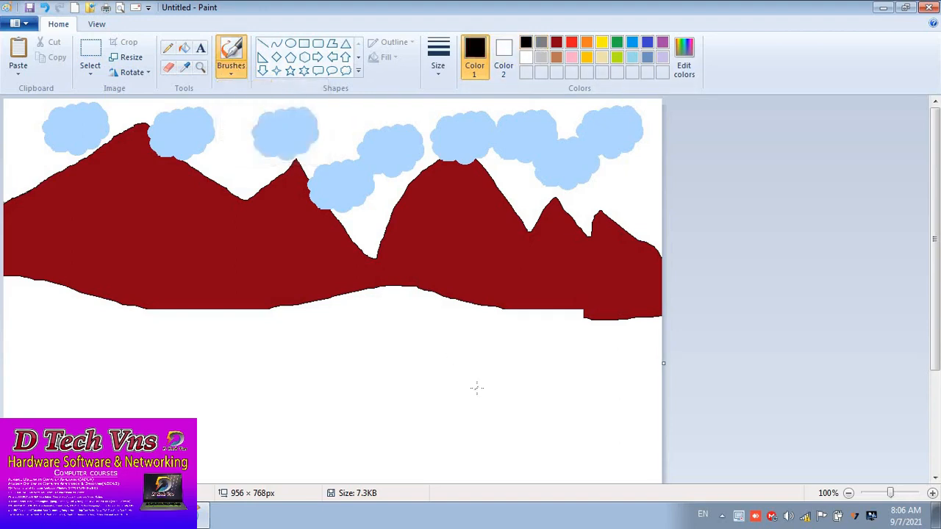
- Try painting black tree branches below the large mountain with the calligraphy brush and undo all the strokes
{"action": "mouse_move", "coordinate": [477, 387]}
{"action": "left_mouse_down"}
{"action": "mouse_move", "coordinate": [466, 351]}
{"action": "mouse_move", "coordinate": [437, 312]}
{"action": "left_mouse_up"}
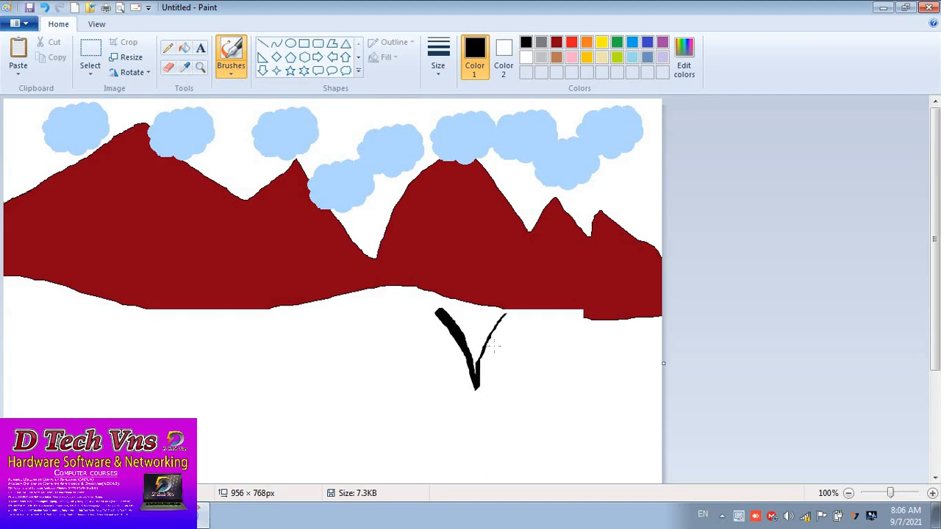
{"action": "mouse_move", "coordinate": [476, 386]}
{"action": "left_mouse_down"}
{"action": "mouse_move", "coordinate": [472, 324]}
{"action": "mouse_move", "coordinate": [477, 383]}
{"action": "left_mouse_up"}
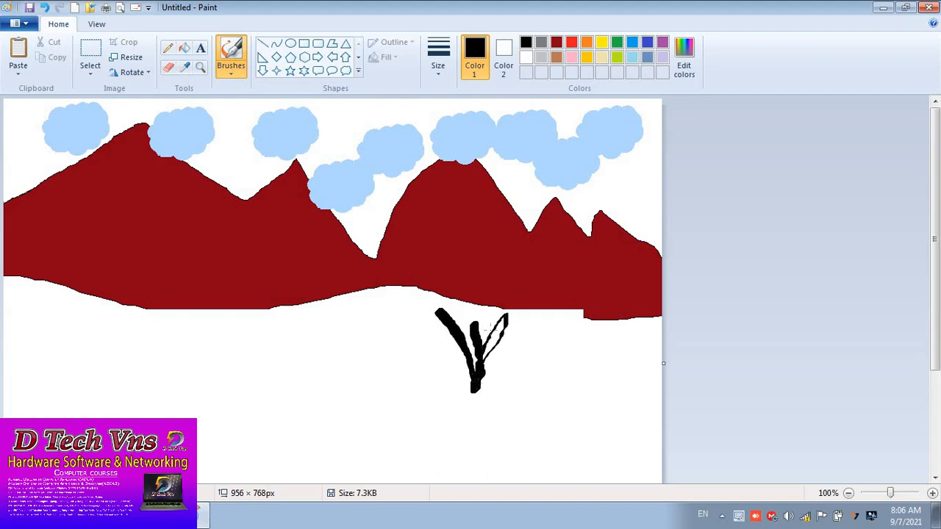
{"action": "mouse_move", "coordinate": [491, 327]}
{"action": "left_mouse_down"}
{"action": "mouse_move", "coordinate": [496, 391]}
{"action": "mouse_move", "coordinate": [491, 361]}
{"action": "mouse_move", "coordinate": [484, 397]}
{"action": "mouse_move", "coordinate": [503, 303]}
{"action": "left_mouse_up"}
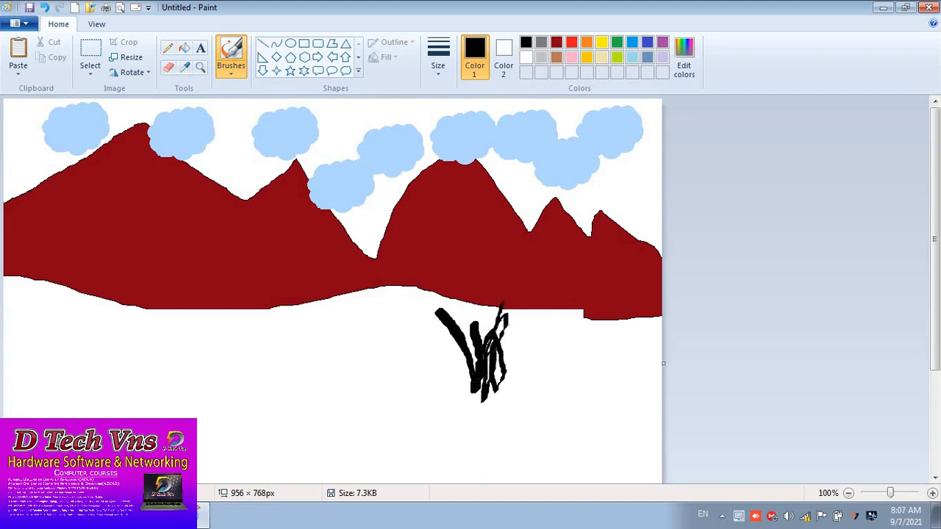
{"action": "key", "text": "ctrl+z"}
{"action": "key", "text": "ctrl+z"}
{"action": "key", "text": "ctrl+z"}
{"action": "key", "text": "ctrl+z"}
{"action": "key", "text": "ctrl+z"}
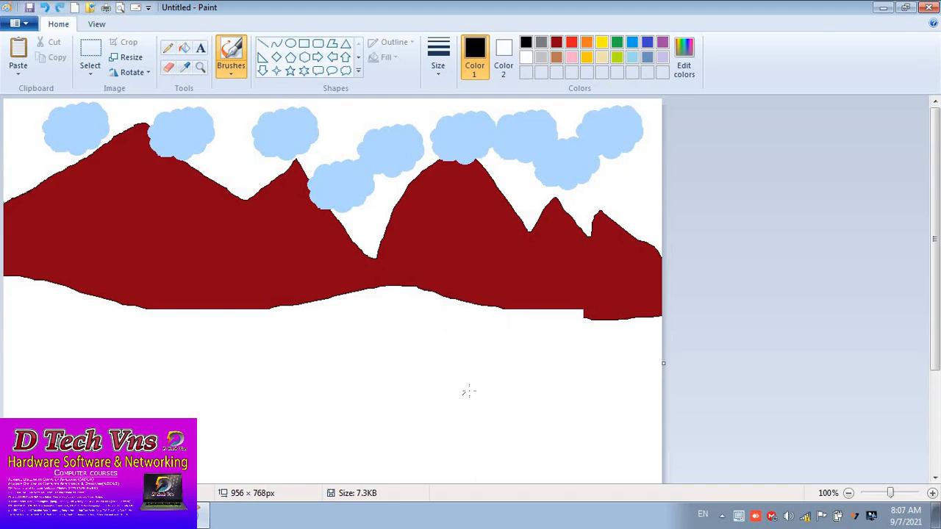
- Paint a black tree trunk with fanned branches below the large mountain, overlapping the mountain's base
{"action": "mouse_move", "coordinate": [469, 392]}
{"action": "left_mouse_down"}
{"action": "mouse_move", "coordinate": [437, 320]}
{"action": "mouse_move", "coordinate": [471, 393]}
{"action": "mouse_move", "coordinate": [507, 323]}
{"action": "left_mouse_up"}
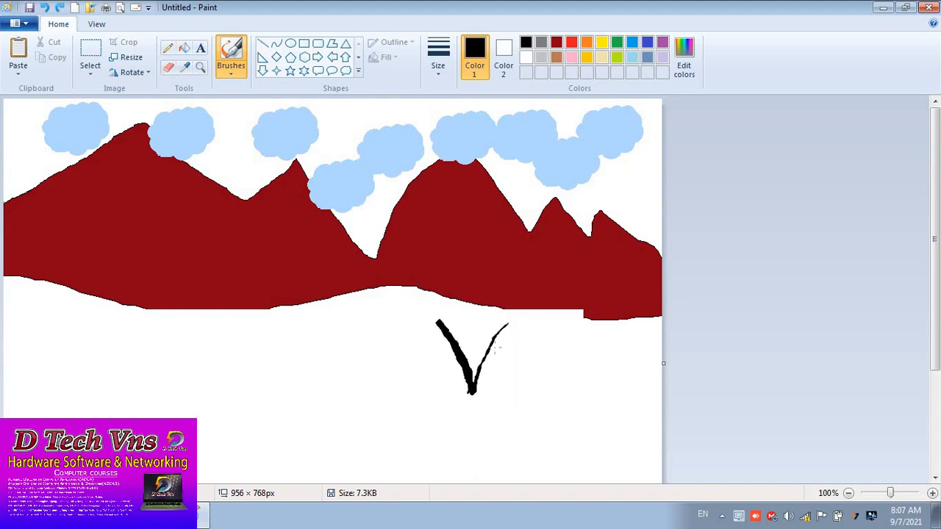
{"action": "mouse_move", "coordinate": [478, 353]}
{"action": "left_mouse_down"}
{"action": "mouse_move", "coordinate": [470, 316]}
{"action": "mouse_move", "coordinate": [472, 364]}
{"action": "mouse_move", "coordinate": [443, 297]}
{"action": "mouse_move", "coordinate": [463, 351]}
{"action": "left_mouse_up"}
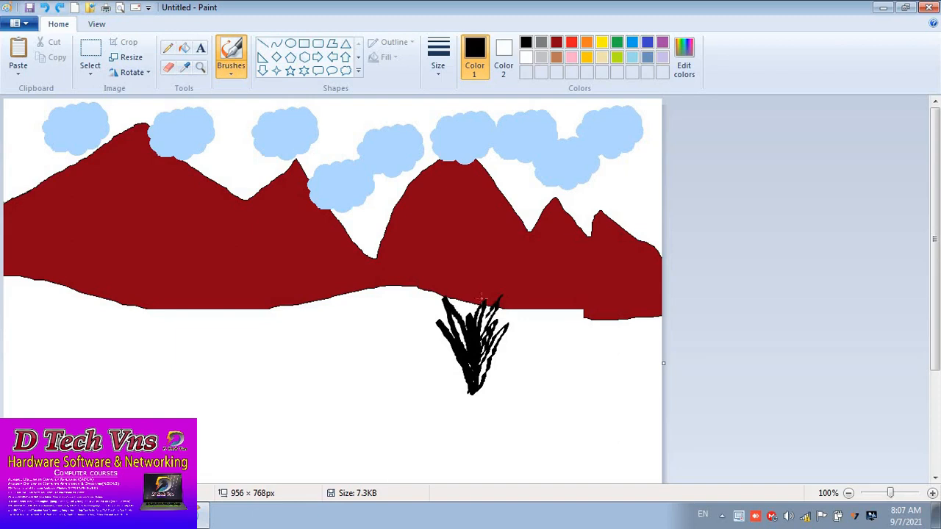
- Spray a dense green crown over the black branches with the Airbrush at its largest size
{"action": "left_click", "coordinate": [232, 70]}
{"action": "left_click", "coordinate": [314, 95]}
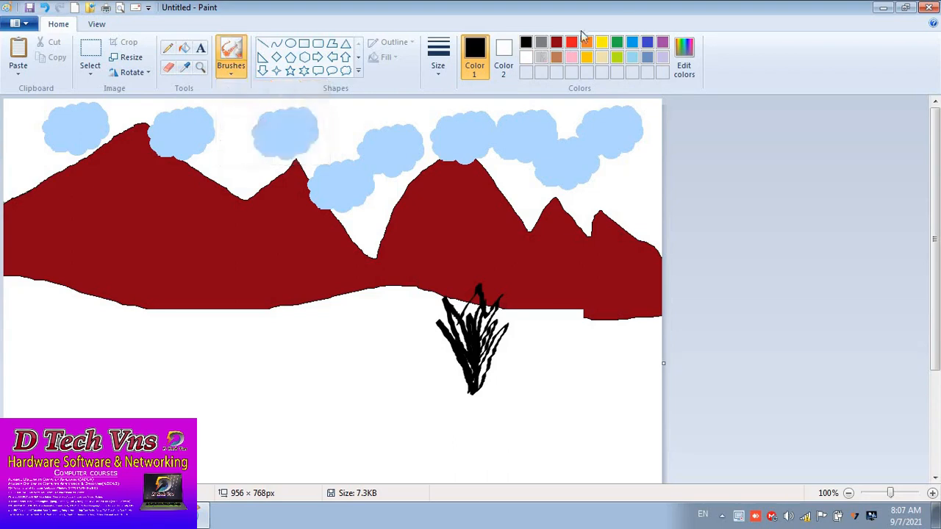
{"action": "left_click", "coordinate": [617, 42]}
{"action": "left_click_drag", "start_coordinate": [463, 323], "coordinate": [456, 320]}
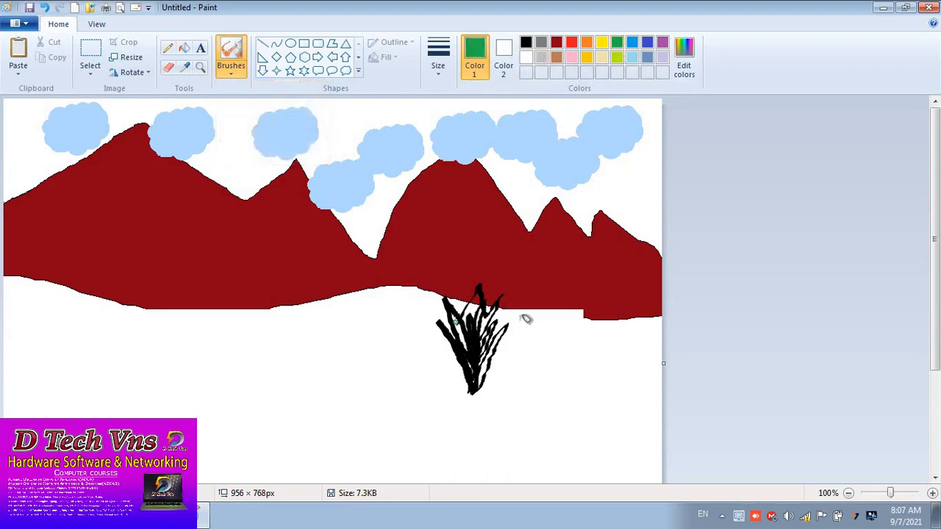
{"action": "left_click_drag", "start_coordinate": [525, 318], "coordinate": [487, 325]}
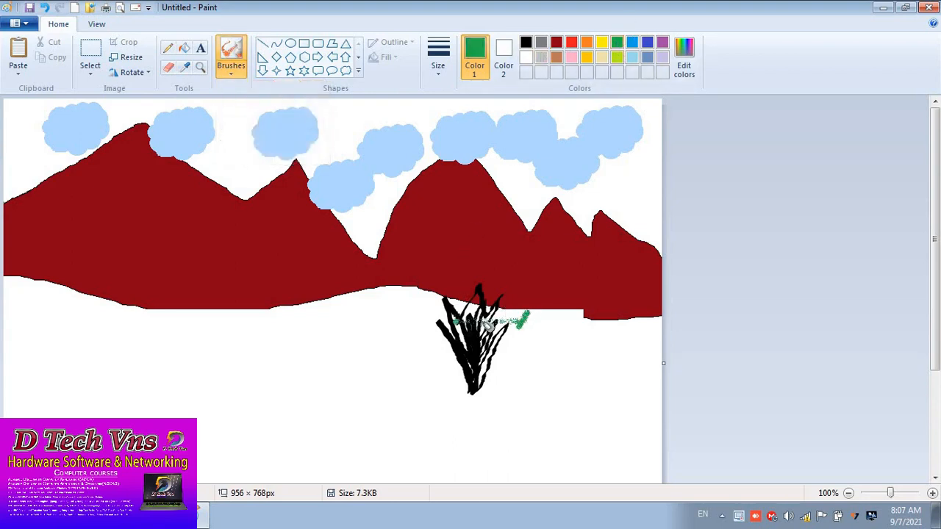
{"action": "left_click", "coordinate": [444, 66]}
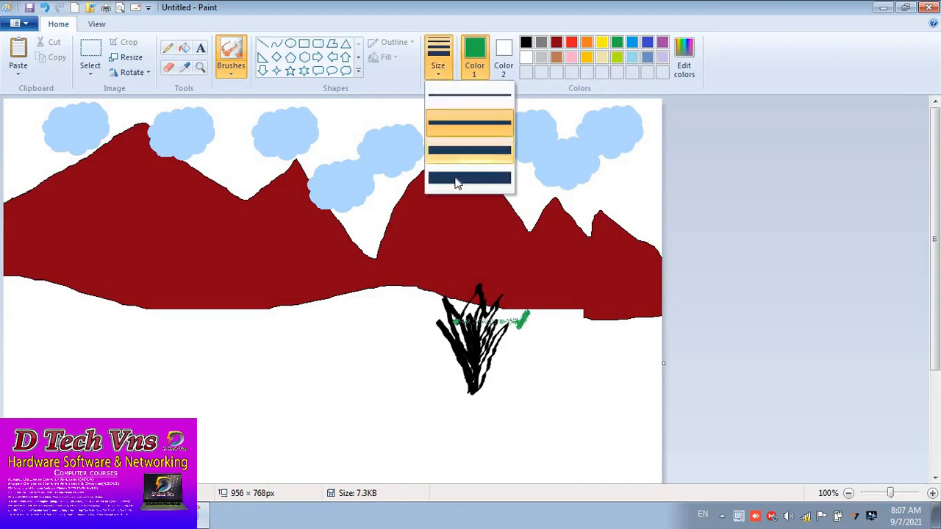
{"action": "left_click", "coordinate": [460, 172]}
{"action": "mouse_move", "coordinate": [478, 297]}
{"action": "left_mouse_down"}
{"action": "mouse_move", "coordinate": [526, 317]}
{"action": "mouse_move", "coordinate": [503, 323]}
{"action": "mouse_move", "coordinate": [465, 308]}
{"action": "mouse_move", "coordinate": [446, 323]}
{"action": "mouse_move", "coordinate": [456, 302]}
{"action": "mouse_move", "coordinate": [514, 330]}
{"action": "mouse_move", "coordinate": [516, 312]}
{"action": "mouse_move", "coordinate": [462, 333]}
{"action": "mouse_move", "coordinate": [515, 323]}
{"action": "mouse_move", "coordinate": [491, 288]}
{"action": "mouse_move", "coordinate": [455, 309]}
{"action": "mouse_move", "coordinate": [453, 292]}
{"action": "mouse_move", "coordinate": [442, 316]}
{"action": "mouse_move", "coordinate": [445, 325]}
{"action": "mouse_move", "coordinate": [464, 281]}
{"action": "mouse_move", "coordinate": [506, 312]}
{"action": "mouse_move", "coordinate": [537, 277]}
{"action": "mouse_move", "coordinate": [537, 306]}
{"action": "mouse_move", "coordinate": [514, 279]}
{"action": "mouse_move", "coordinate": [490, 283]}
{"action": "mouse_move", "coordinate": [474, 270]}
{"action": "mouse_move", "coordinate": [435, 296]}
{"action": "mouse_move", "coordinate": [429, 317]}
{"action": "mouse_move", "coordinate": [468, 269]}
{"action": "mouse_move", "coordinate": [495, 271]}
{"action": "mouse_move", "coordinate": [530, 287]}
{"action": "mouse_move", "coordinate": [538, 311]}
{"action": "mouse_move", "coordinate": [526, 331]}
{"action": "mouse_move", "coordinate": [506, 338]}
{"action": "mouse_move", "coordinate": [475, 313]}
{"action": "mouse_move", "coordinate": [468, 331]}
{"action": "mouse_move", "coordinate": [498, 298]}
{"action": "mouse_move", "coordinate": [484, 289]}
{"action": "mouse_move", "coordinate": [462, 312]}
{"action": "mouse_move", "coordinate": [492, 303]}
{"action": "mouse_move", "coordinate": [519, 323]}
{"action": "mouse_move", "coordinate": [512, 334]}
{"action": "mouse_move", "coordinate": [443, 335]}
{"action": "mouse_move", "coordinate": [463, 338]}
{"action": "mouse_move", "coordinate": [482, 325]}
{"action": "mouse_move", "coordinate": [458, 346]}
{"action": "mouse_move", "coordinate": [441, 334]}
{"action": "mouse_move", "coordinate": [454, 309]}
{"action": "mouse_move", "coordinate": [483, 290]}
{"action": "mouse_move", "coordinate": [496, 316]}
{"action": "mouse_move", "coordinate": [528, 314]}
{"action": "mouse_move", "coordinate": [522, 338]}
{"action": "mouse_move", "coordinate": [500, 336]}
{"action": "mouse_move", "coordinate": [490, 316]}
{"action": "mouse_move", "coordinate": [516, 302]}
{"action": "mouse_move", "coordinate": [430, 321]}
{"action": "mouse_move", "coordinate": [451, 281]}
{"action": "mouse_move", "coordinate": [434, 326]}
{"action": "mouse_move", "coordinate": [472, 279]}
{"action": "mouse_move", "coordinate": [519, 275]}
{"action": "mouse_move", "coordinate": [536, 301]}
{"action": "mouse_move", "coordinate": [486, 272]}
{"action": "mouse_move", "coordinate": [435, 307]}
{"action": "mouse_move", "coordinate": [450, 340]}
{"action": "mouse_move", "coordinate": [493, 322]}
{"action": "mouse_move", "coordinate": [535, 335]}
{"action": "mouse_move", "coordinate": [525, 279]}
{"action": "mouse_move", "coordinate": [466, 293]}
{"action": "mouse_move", "coordinate": [423, 328]}
{"action": "mouse_move", "coordinate": [475, 325]}
{"action": "left_mouse_up"}
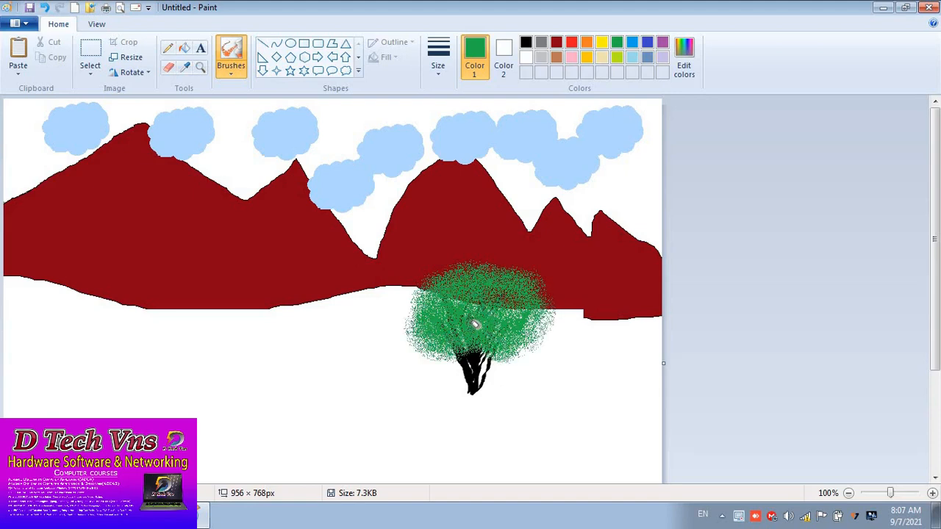
- Paint a long curved green stroke across the white area below the mountains with the Oil brush and undo it
{"action": "left_click", "coordinate": [224, 71]}
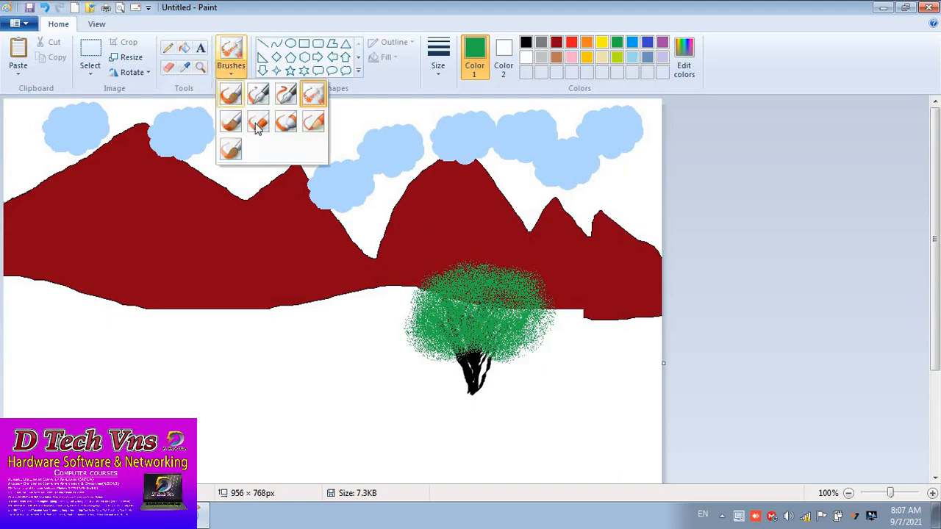
{"action": "left_click", "coordinate": [237, 131]}
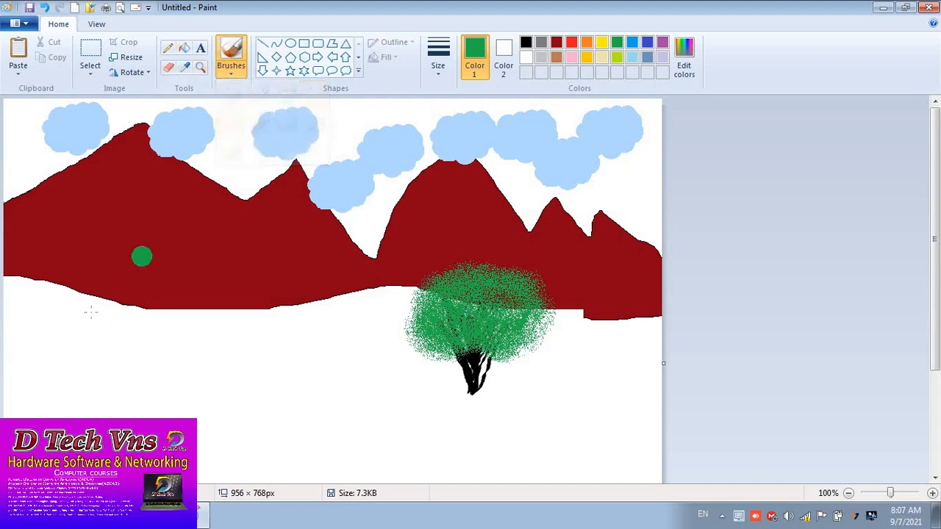
{"action": "left_click", "coordinate": [228, 73]}
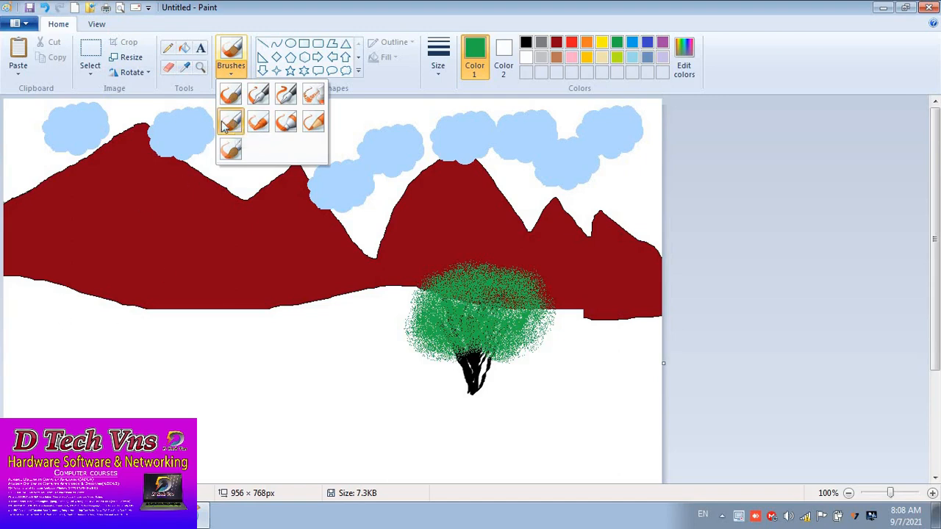
{"action": "left_click", "coordinate": [34, 287]}
{"action": "mouse_move", "coordinate": [13, 316]}
{"action": "left_mouse_down"}
{"action": "mouse_move", "coordinate": [332, 415]}
{"action": "mouse_move", "coordinate": [508, 449]}
{"action": "mouse_move", "coordinate": [600, 440]}
{"action": "mouse_move", "coordinate": [633, 400]}
{"action": "mouse_move", "coordinate": [613, 378]}
{"action": "mouse_move", "coordinate": [500, 416]}
{"action": "left_mouse_up"}
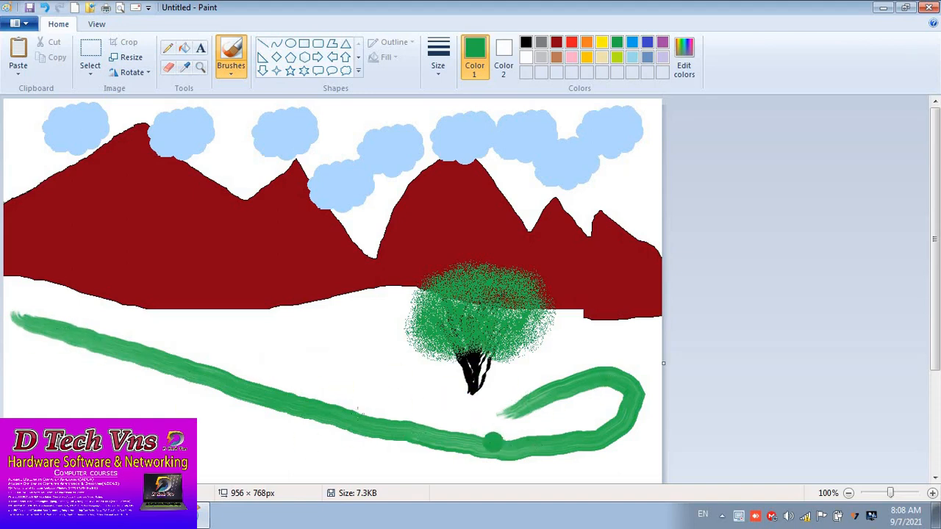
{"action": "key", "text": "ctrl+z"}
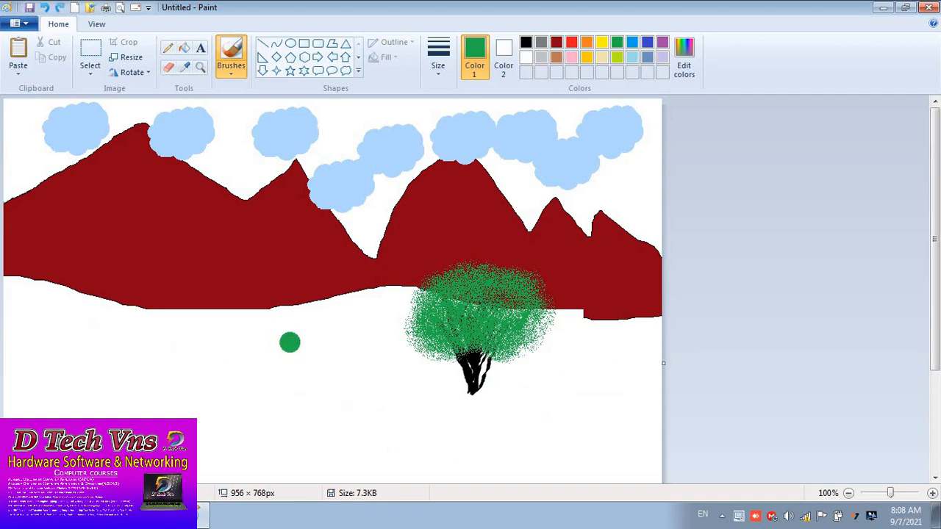
- Paint a short diagonal green Oil brush stroke beside the tree and undo it
{"action": "left_click", "coordinate": [233, 69]}
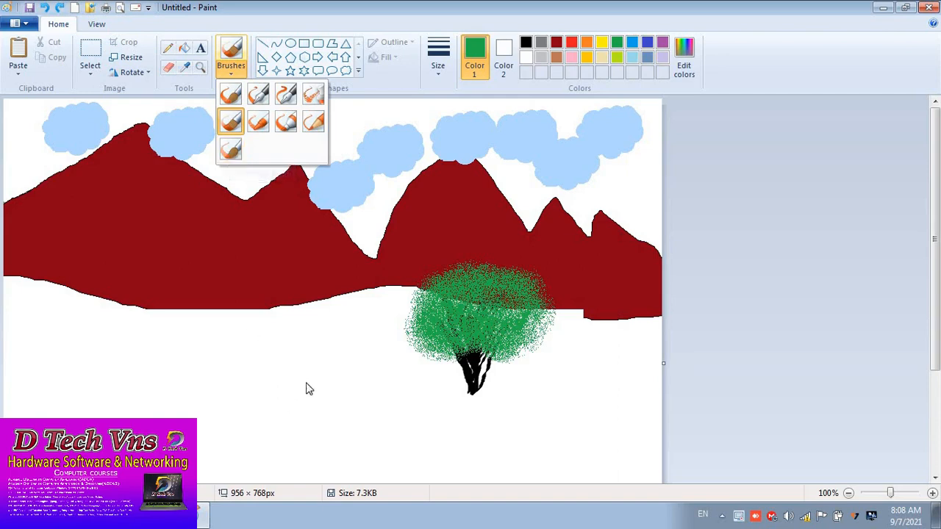
{"action": "left_click", "coordinate": [292, 351]}
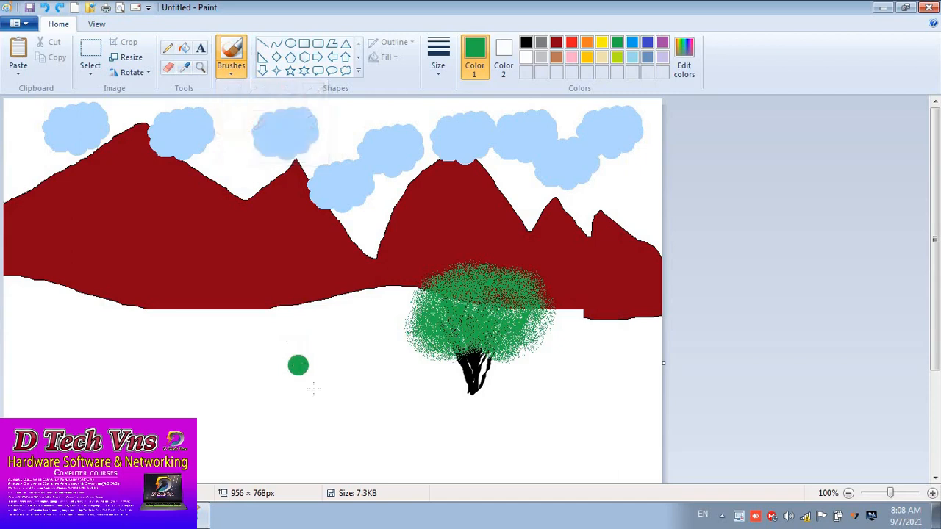
{"action": "left_click_drag", "start_coordinate": [276, 345], "coordinate": [314, 397]}
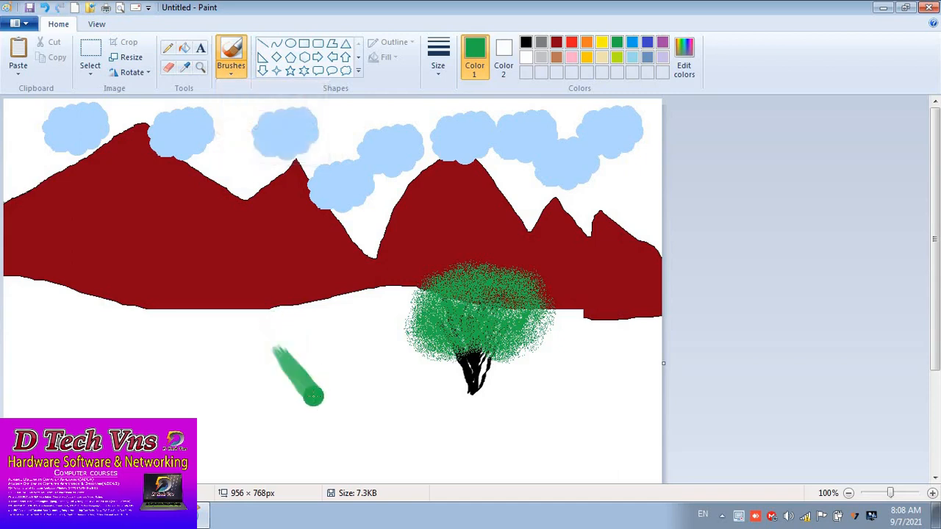
{"action": "key", "text": "ctrl+z"}
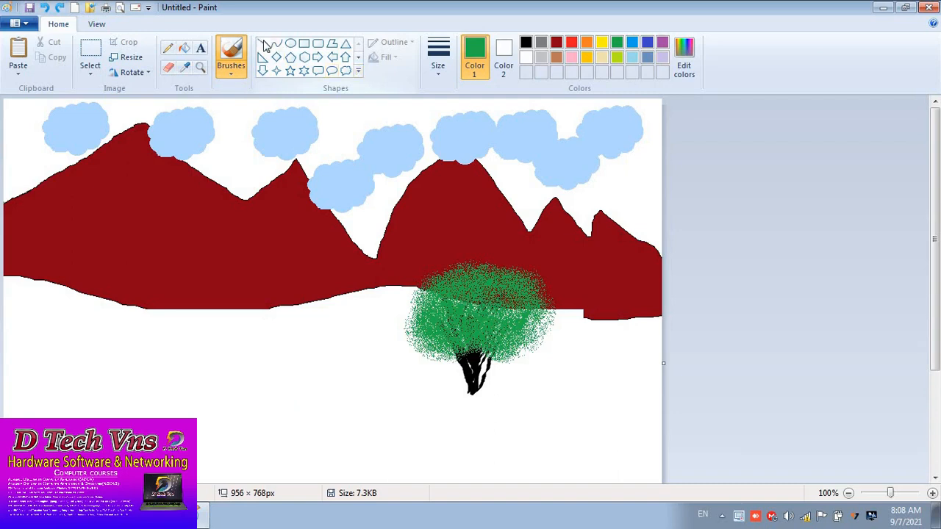
{"action": "left_click", "coordinate": [358, 71]}
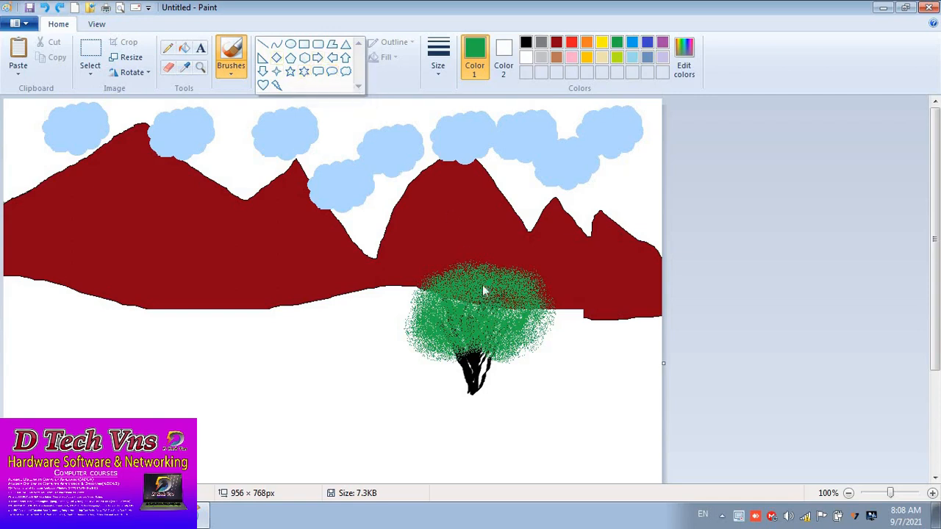
{"action": "left_click", "coordinate": [328, 321]}
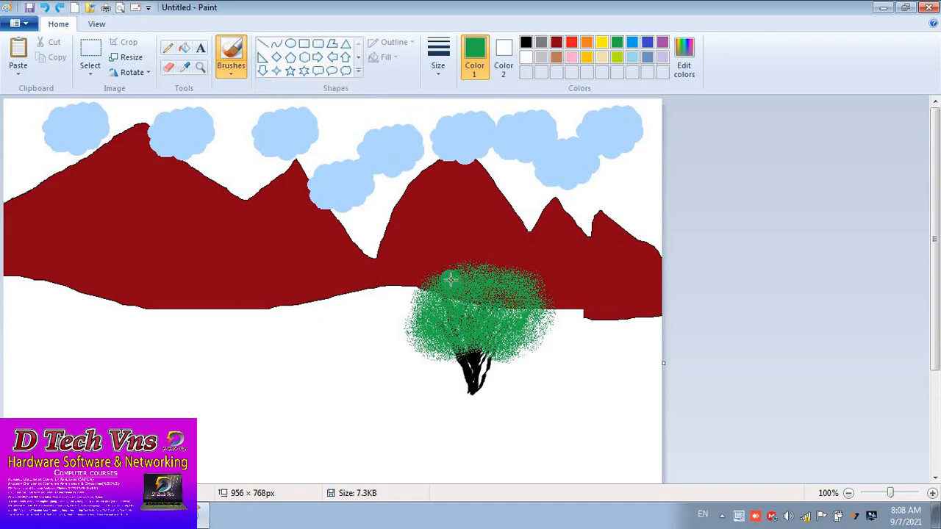
- Clear the entire canvas and draw a green-outlined rectangle in the upper middle of it
{"action": "key", "text": "ctrl+a"}
{"action": "key", "text": "Delete"}
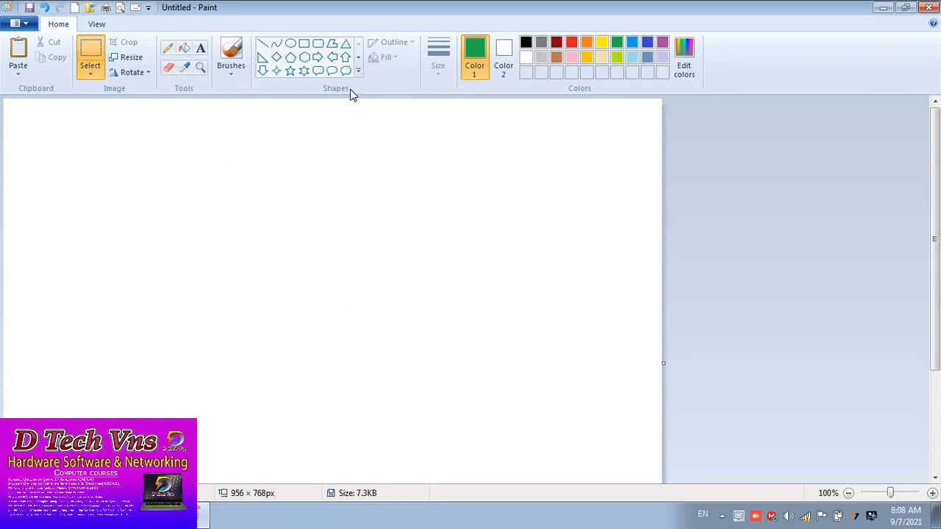
{"action": "left_click", "coordinate": [304, 42]}
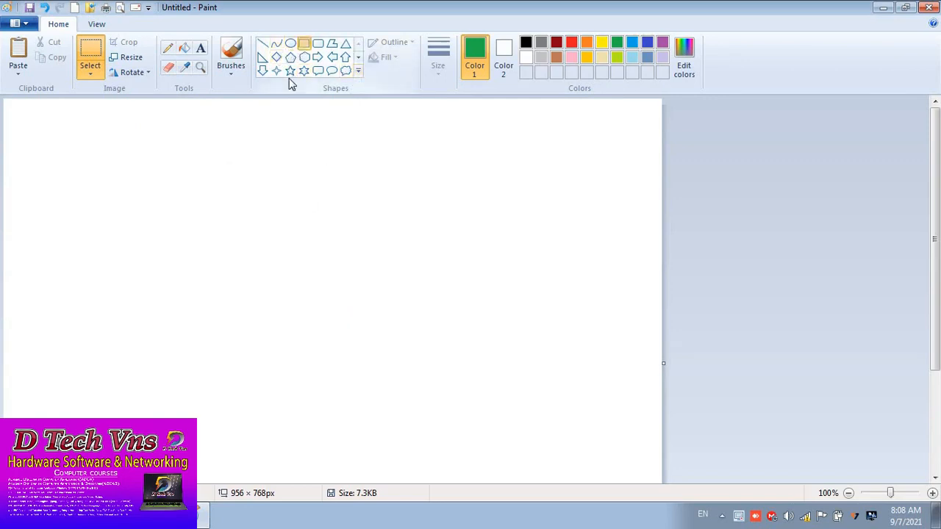
{"action": "left_click_drag", "start_coordinate": [203, 159], "coordinate": [386, 278]}
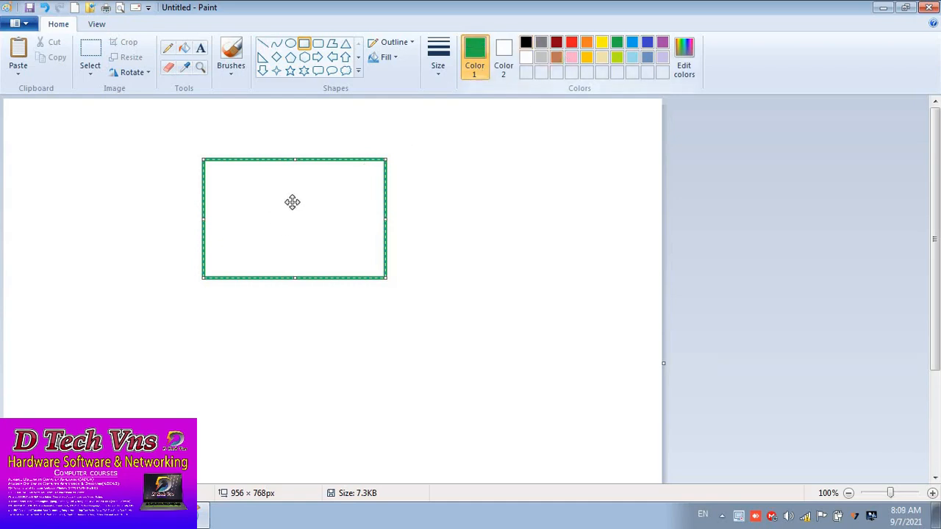
- Change the selected rectangle's outline colour to black and deselect it to fix it on the canvas
{"action": "left_click", "coordinate": [525, 42]}
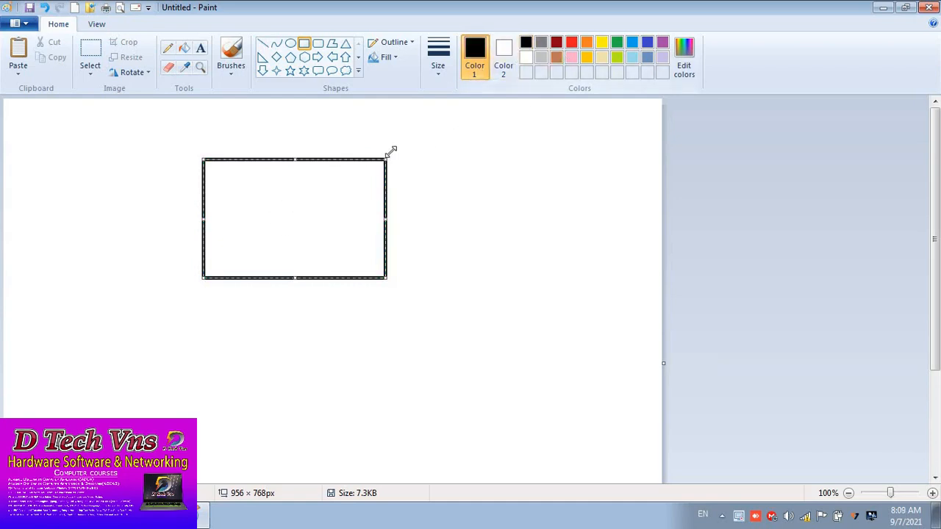
{"action": "left_click", "coordinate": [407, 42]}
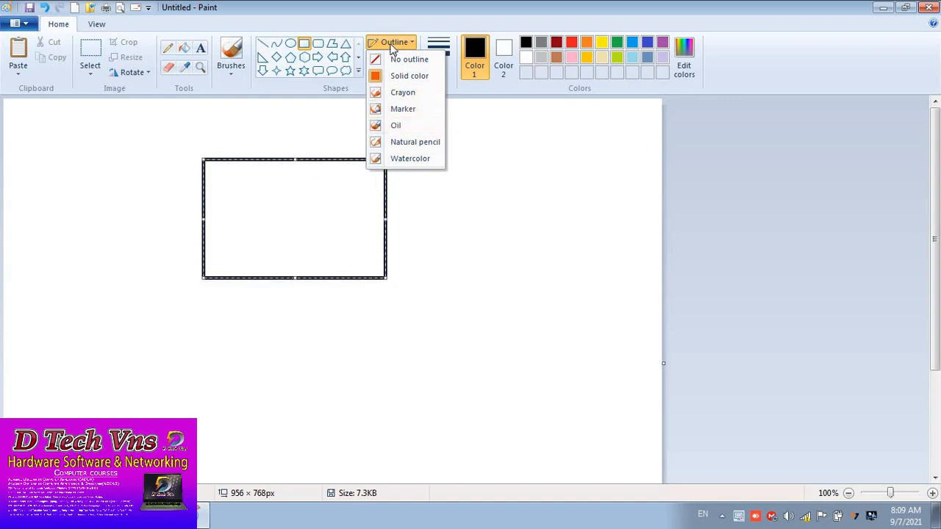
{"action": "left_click", "coordinate": [515, 189]}
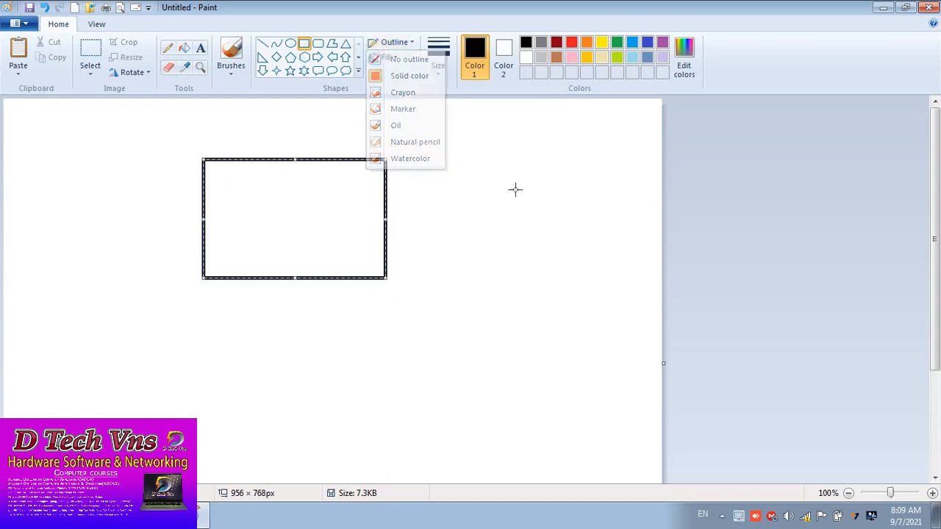
{"action": "left_click", "coordinate": [500, 185]}
{"action": "left_click", "coordinate": [401, 45]}
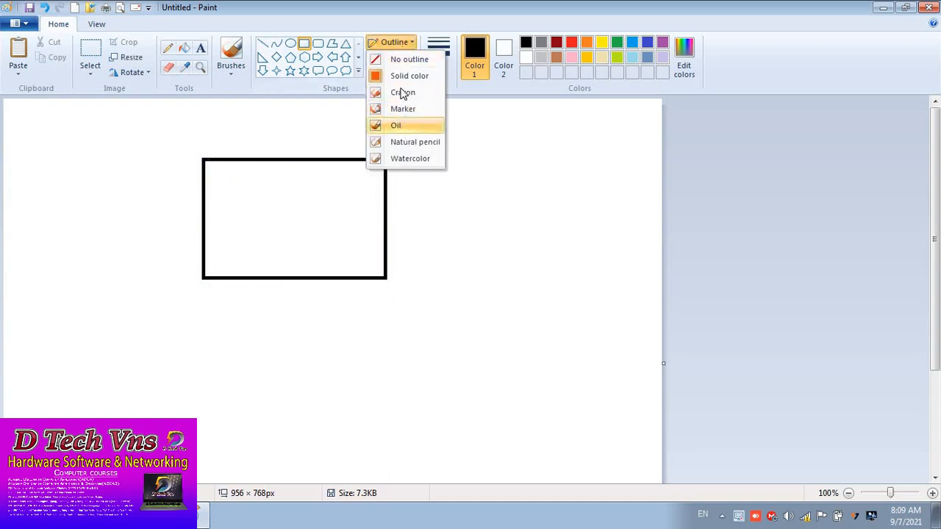
{"action": "left_click", "coordinate": [494, 168]}
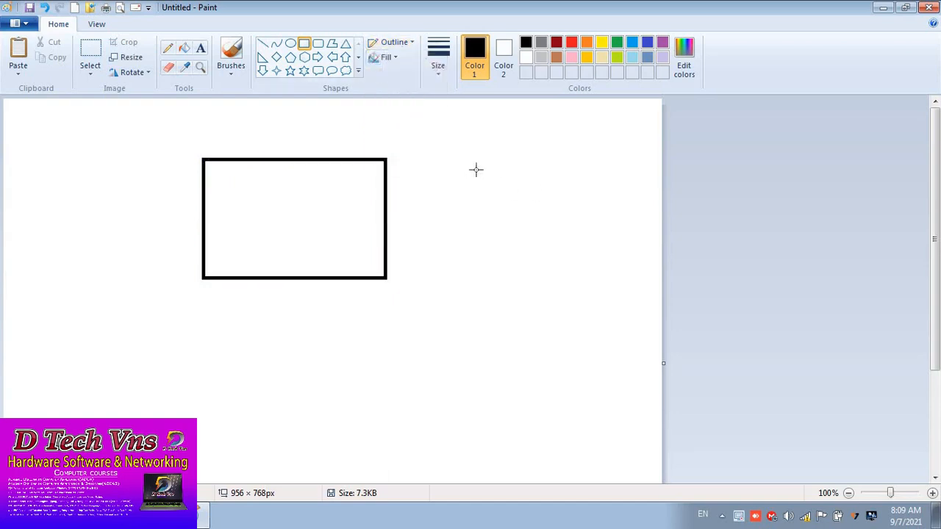
{"action": "left_click", "coordinate": [386, 58]}
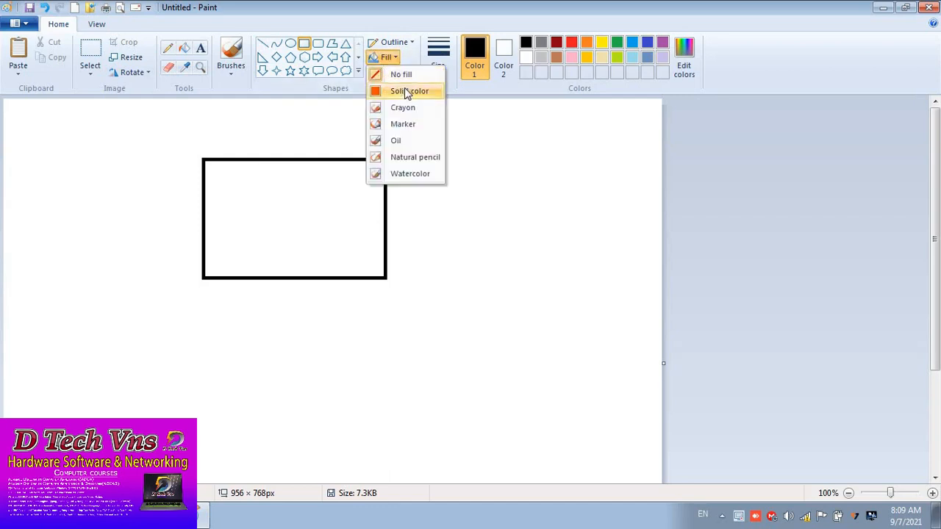
{"action": "left_click", "coordinate": [460, 221]}
- Draw a black-outlined circle to the right of the rectangle, preview the shape fill styles on it and undo it
{"action": "left_click", "coordinate": [291, 43]}
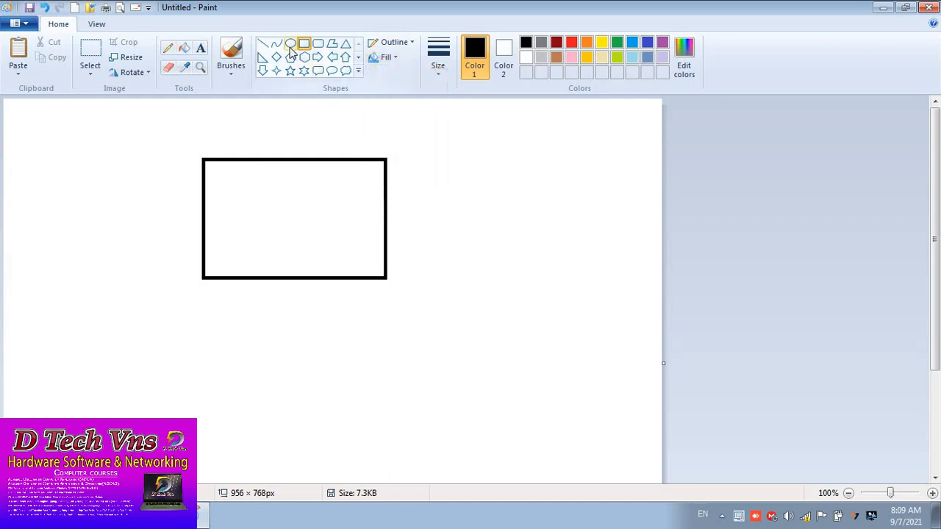
{"action": "left_click_drag", "start_coordinate": [447, 154], "coordinate": [555, 258]}
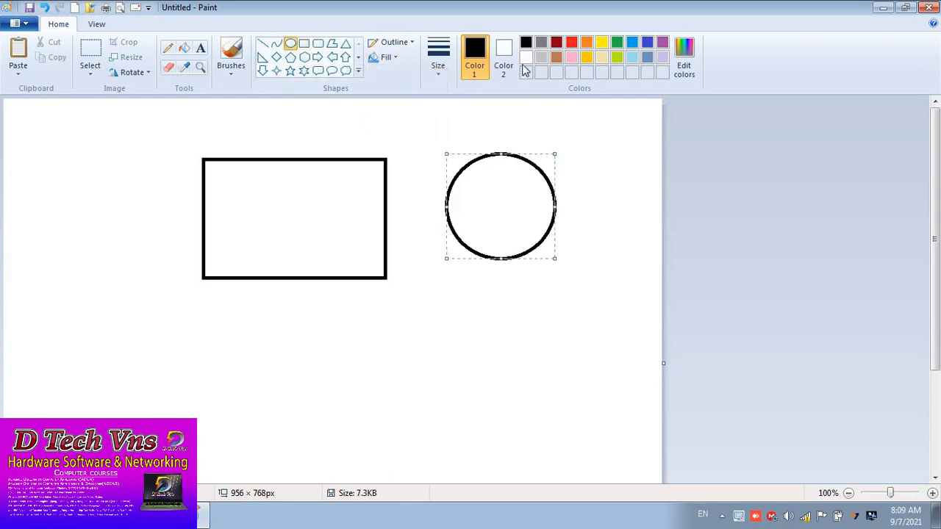
{"action": "left_click", "coordinate": [386, 58]}
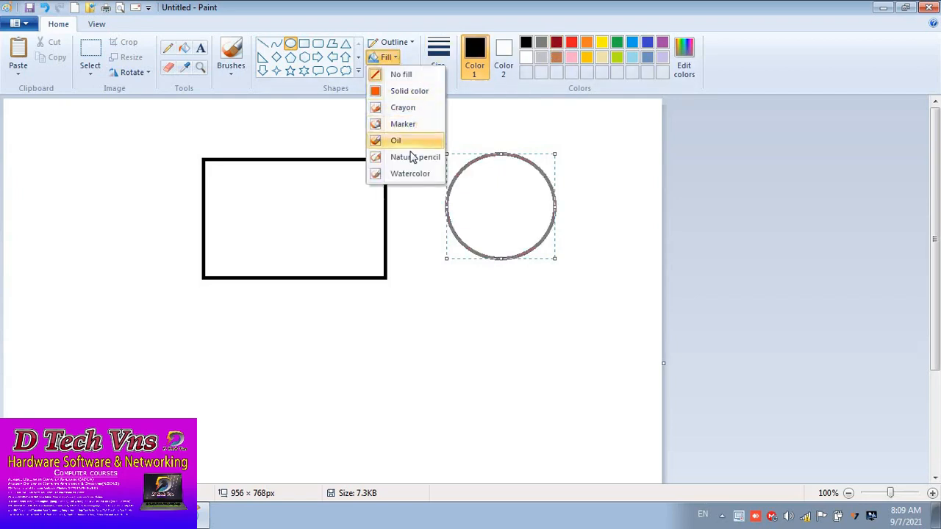
{"action": "left_click", "coordinate": [612, 211]}
{"action": "key", "text": "ctrl+z"}
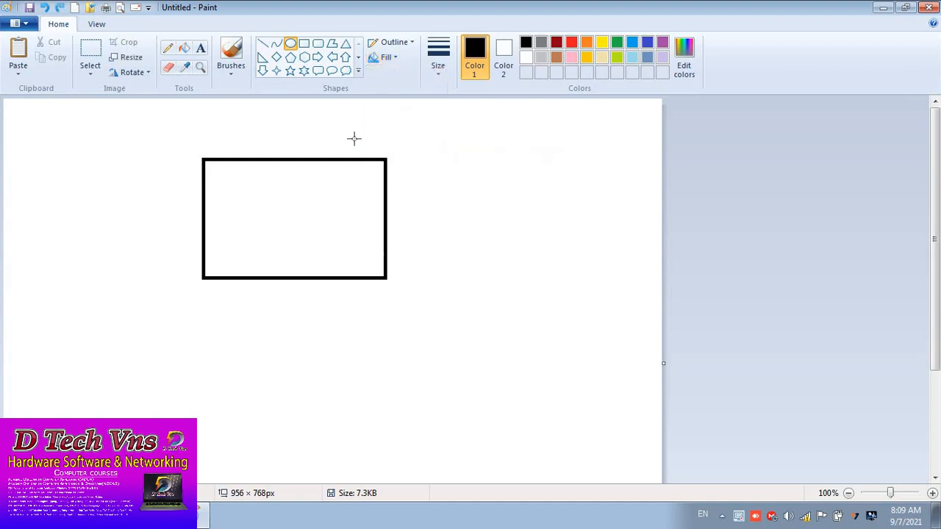
- Fill the inside of the black rectangle with red using the Fill with color tool
{"action": "left_click", "coordinate": [186, 50]}
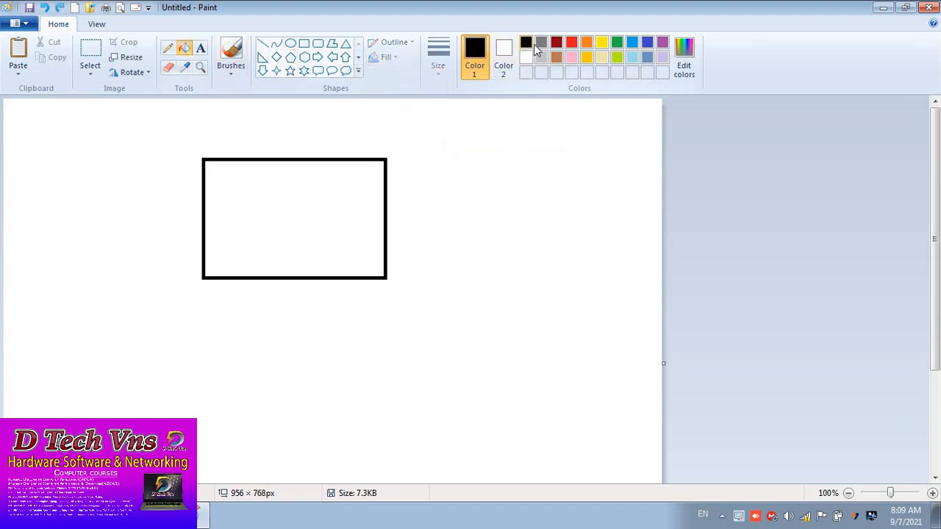
{"action": "left_click", "coordinate": [573, 44]}
{"action": "left_click", "coordinate": [324, 234]}
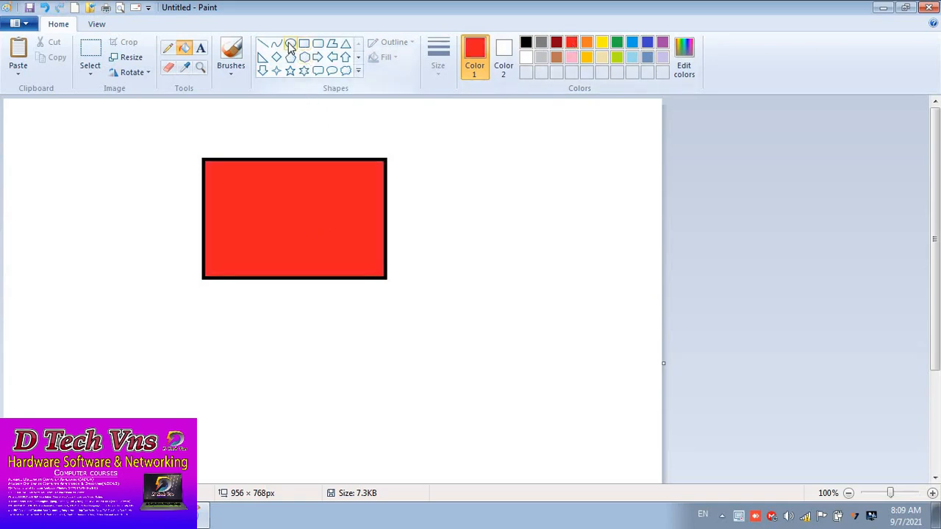
- Draw a six-point star inside the red rectangle with a black outline and move it across the rectangle's right edge
{"action": "left_click", "coordinate": [303, 71]}
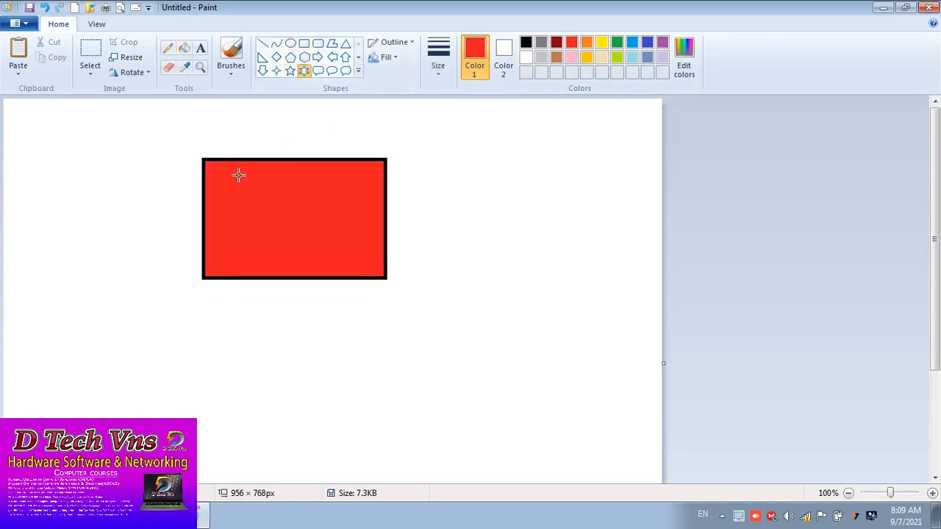
{"action": "left_click_drag", "start_coordinate": [236, 175], "coordinate": [335, 254]}
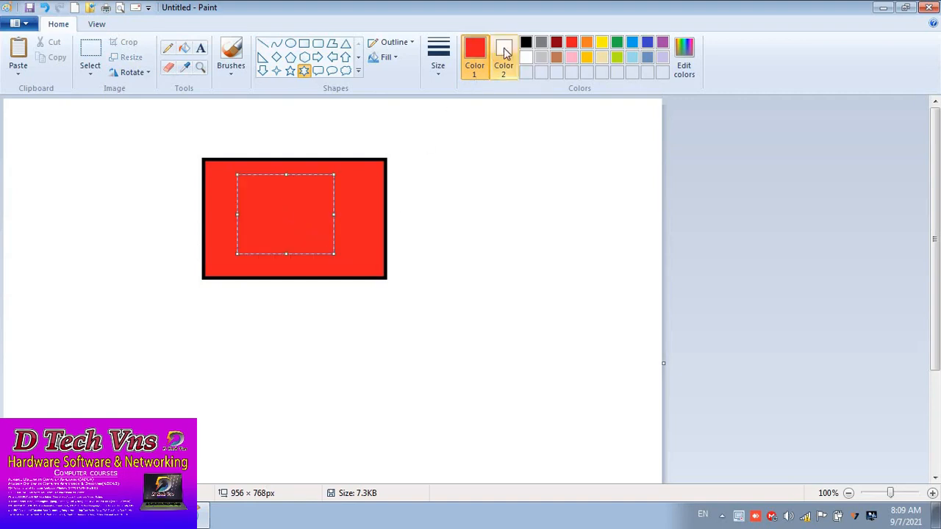
{"action": "left_click", "coordinate": [526, 42]}
{"action": "left_click_drag", "start_coordinate": [307, 223], "coordinate": [421, 216]}
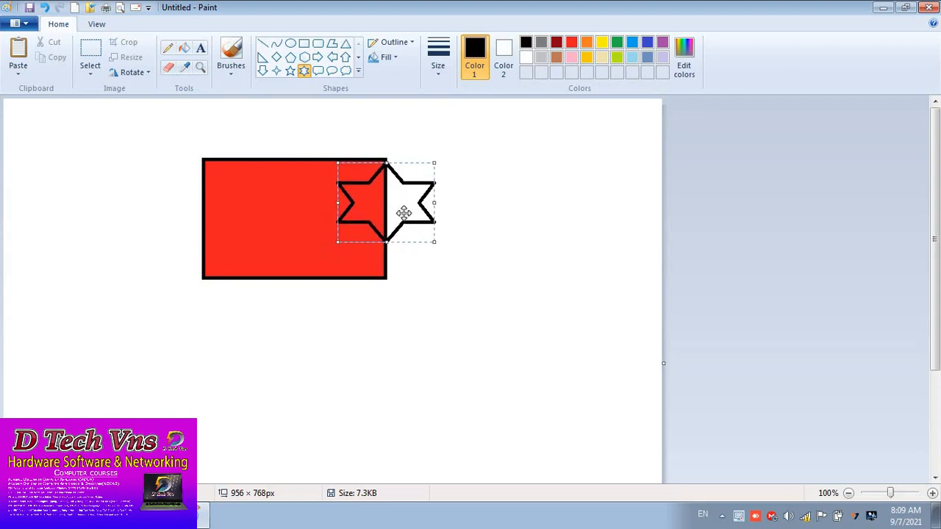
- Give the six-point star a Watercolor fill and move it to the middle of the red rectangle
{"action": "left_click", "coordinate": [395, 65]}
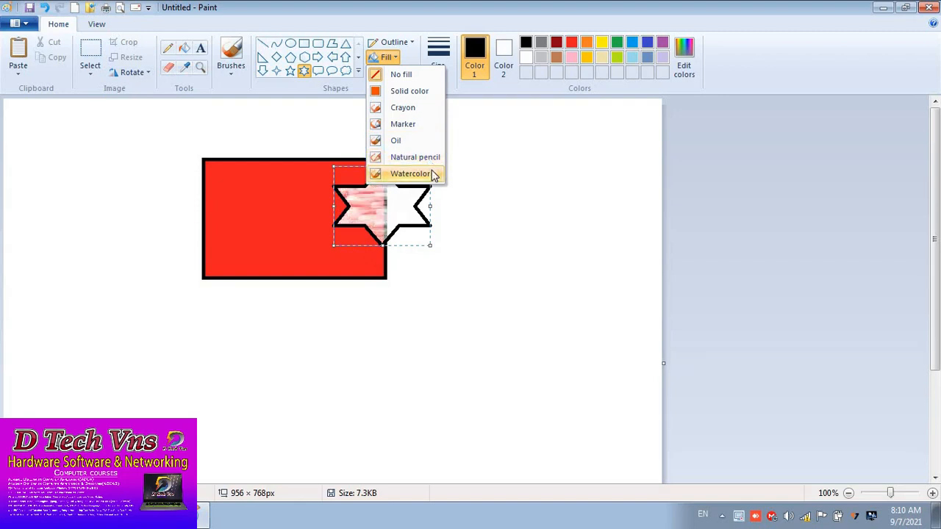
{"action": "left_click", "coordinate": [434, 175]}
{"action": "left_click_drag", "start_coordinate": [370, 215], "coordinate": [288, 228]}
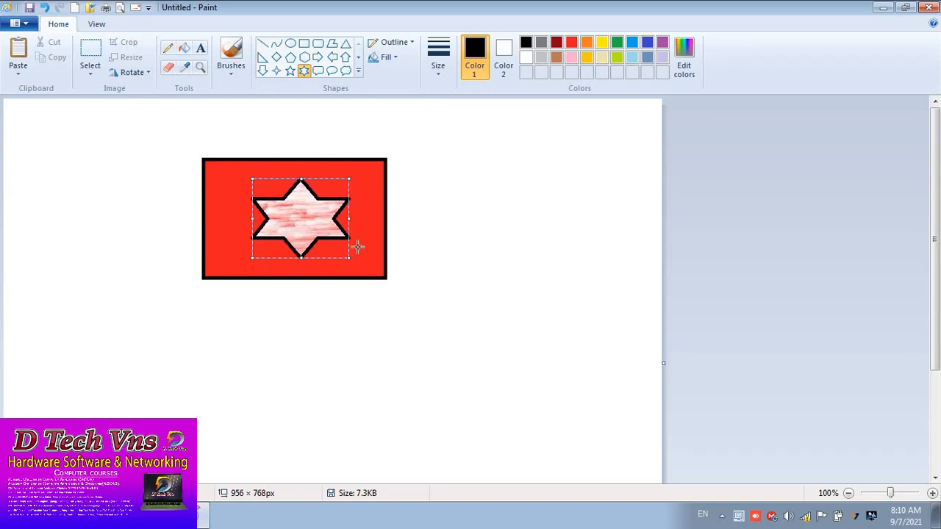
- Recolour the star with a lime fill and a turquoise blue outline, and move it onto the white area right of the rectangle
{"action": "left_click", "coordinate": [558, 44]}
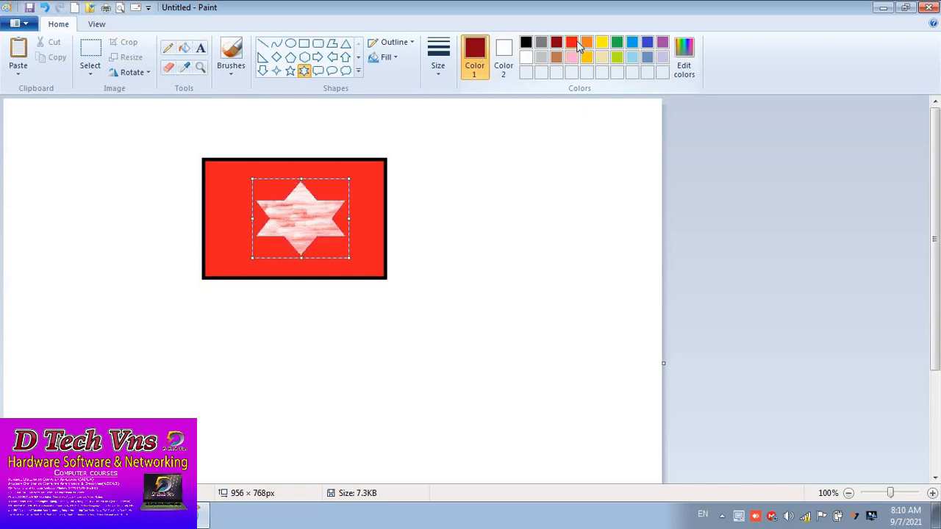
{"action": "left_click", "coordinate": [507, 66]}
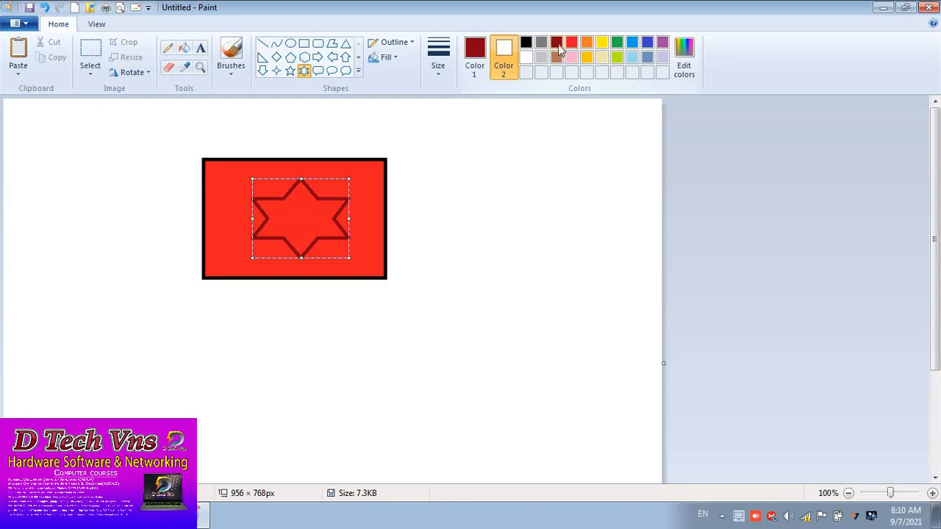
{"action": "left_click", "coordinate": [616, 57]}
{"action": "left_click", "coordinate": [471, 58]}
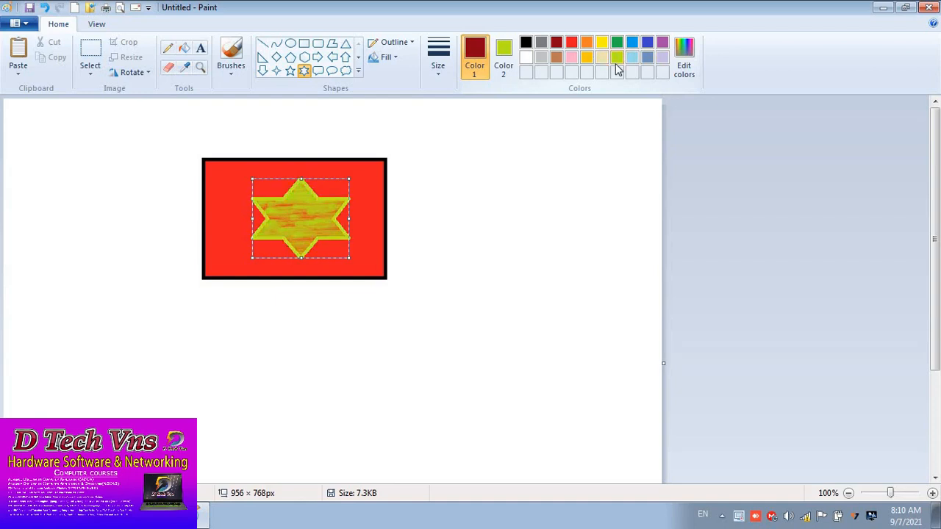
{"action": "left_click", "coordinate": [632, 43]}
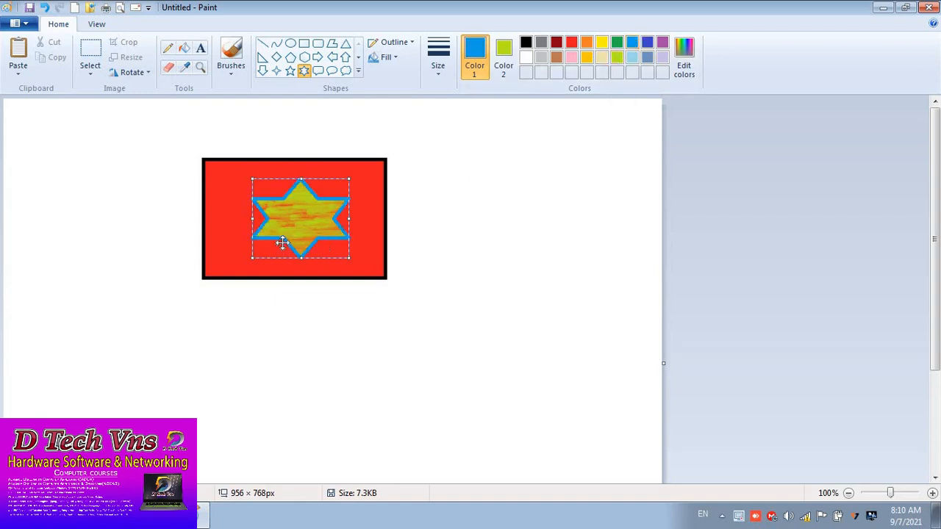
{"action": "left_click_drag", "start_coordinate": [309, 225], "coordinate": [393, 215]}
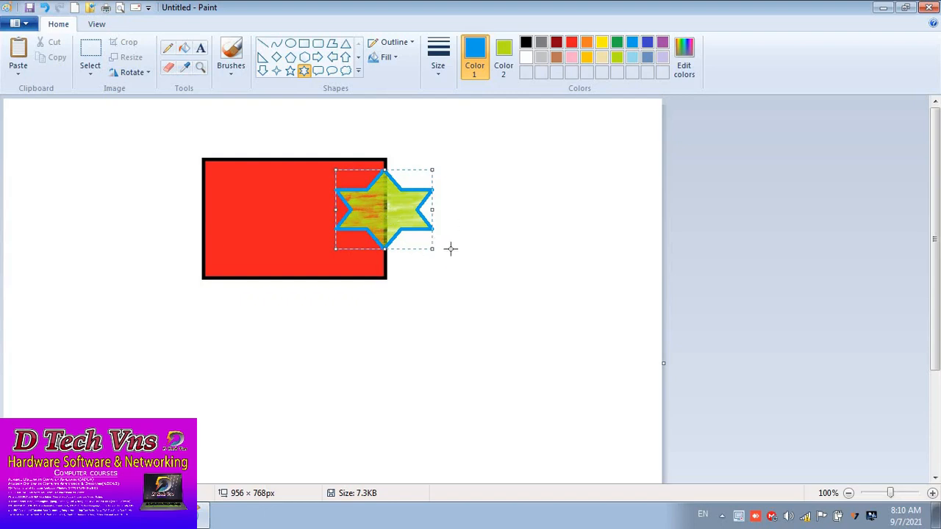
{"action": "left_click_drag", "start_coordinate": [389, 218], "coordinate": [509, 195]}
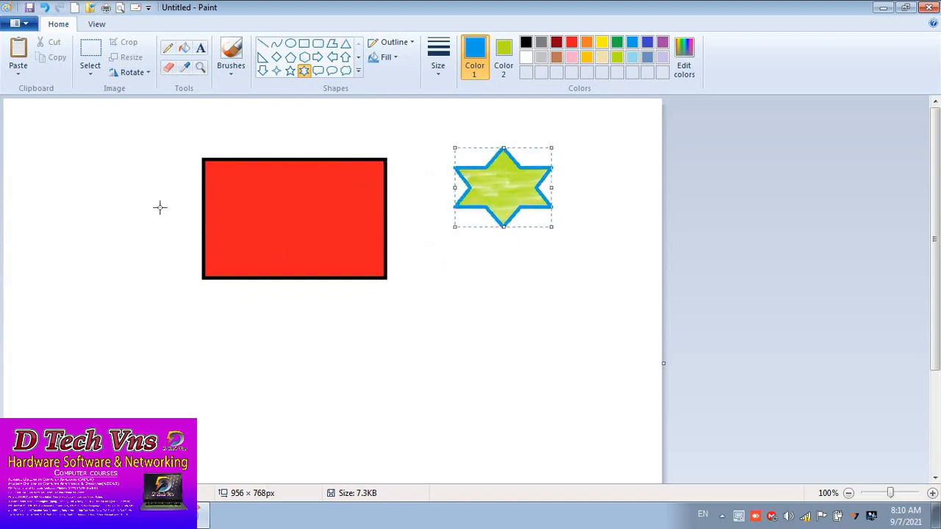
- Draw a large six-point star below the small one and another at the lower left of the canvas, and undo both
{"action": "mouse_move", "coordinate": [146, 147]}
{"action": "left_mouse_down"}
{"action": "mouse_move", "coordinate": [342, 316]}
{"action": "mouse_move", "coordinate": [387, 328]}
{"action": "left_mouse_up"}
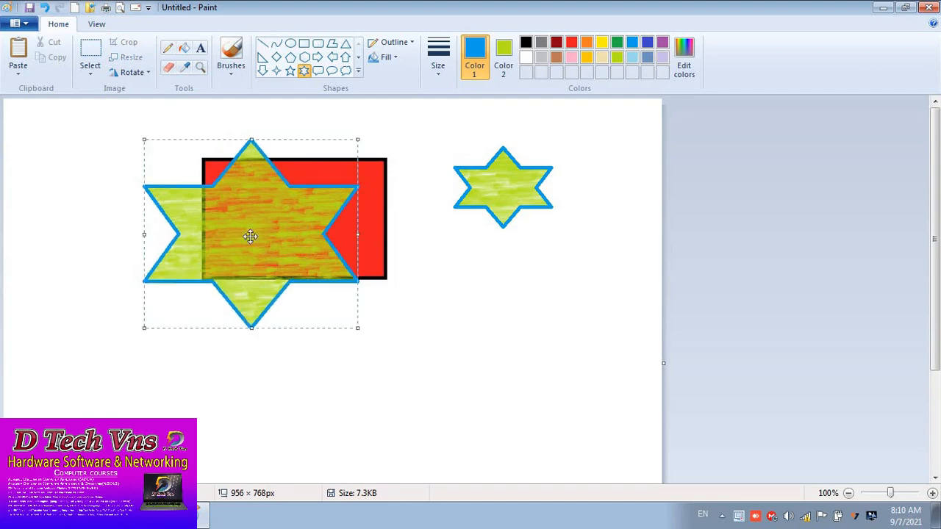
{"action": "mouse_move", "coordinate": [247, 237]}
{"action": "left_mouse_down"}
{"action": "mouse_move", "coordinate": [500, 353]}
{"action": "mouse_move", "coordinate": [512, 322]}
{"action": "left_mouse_up"}
{"action": "left_click_drag", "start_coordinate": [62, 291], "coordinate": [168, 390]}
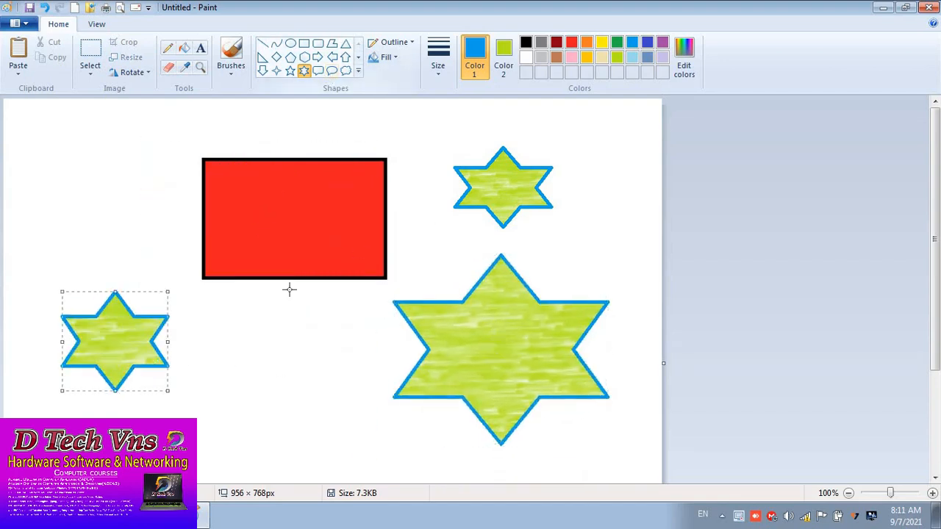
{"action": "key", "text": "ctrl+z"}
{"action": "key", "text": "ctrl+z"}
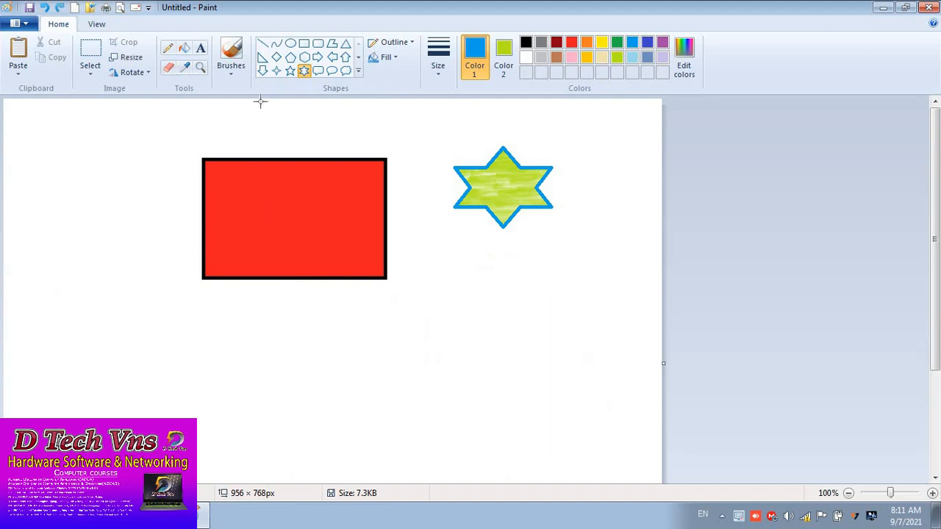
- Draw an oval below the star with No fill and a Solid color outline
{"action": "left_click", "coordinate": [290, 44]}
{"action": "left_click_drag", "start_coordinate": [454, 239], "coordinate": [553, 324]}
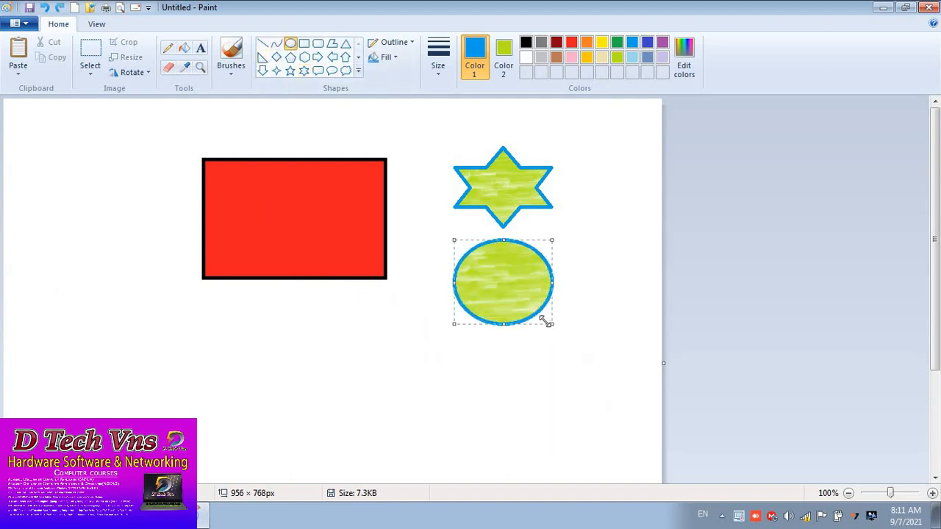
{"action": "left_click", "coordinate": [387, 57]}
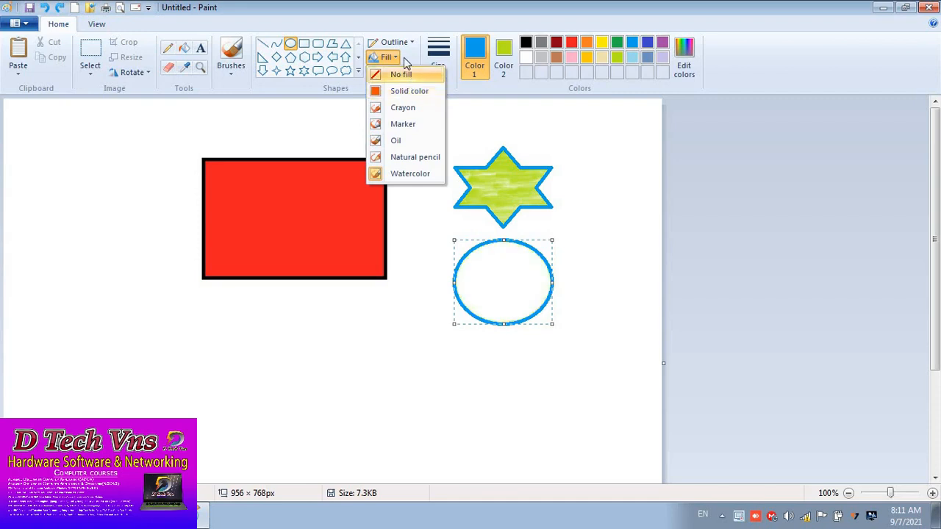
{"action": "left_click", "coordinate": [408, 76]}
{"action": "left_click", "coordinate": [404, 43]}
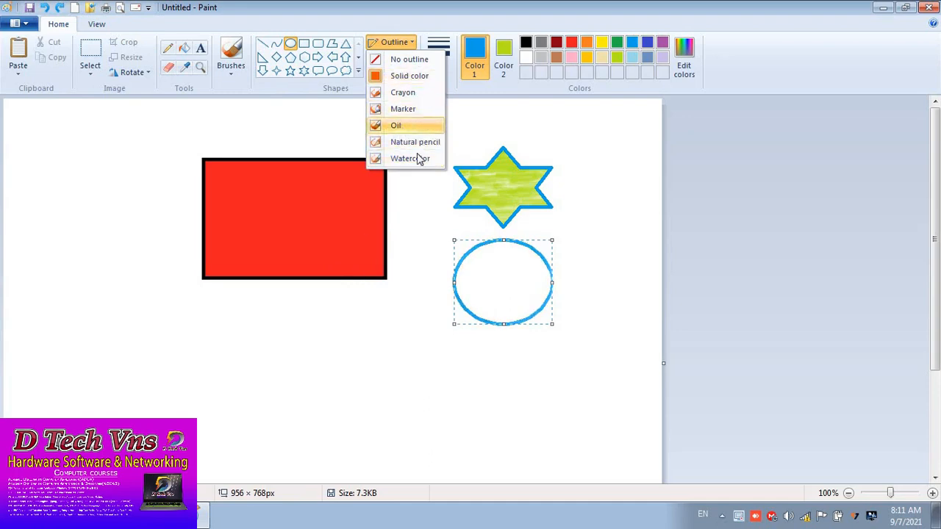
{"action": "left_click", "coordinate": [417, 74]}
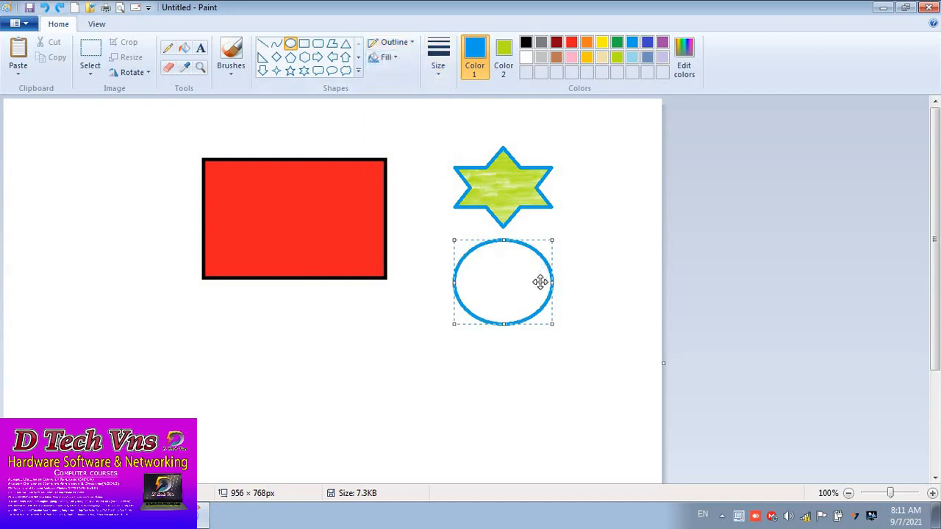
- Move the oval slightly to the right and set its outline to the thickest preset size
{"action": "left_click_drag", "start_coordinate": [485, 239], "coordinate": [539, 236]}
{"action": "left_click", "coordinate": [438, 57]}
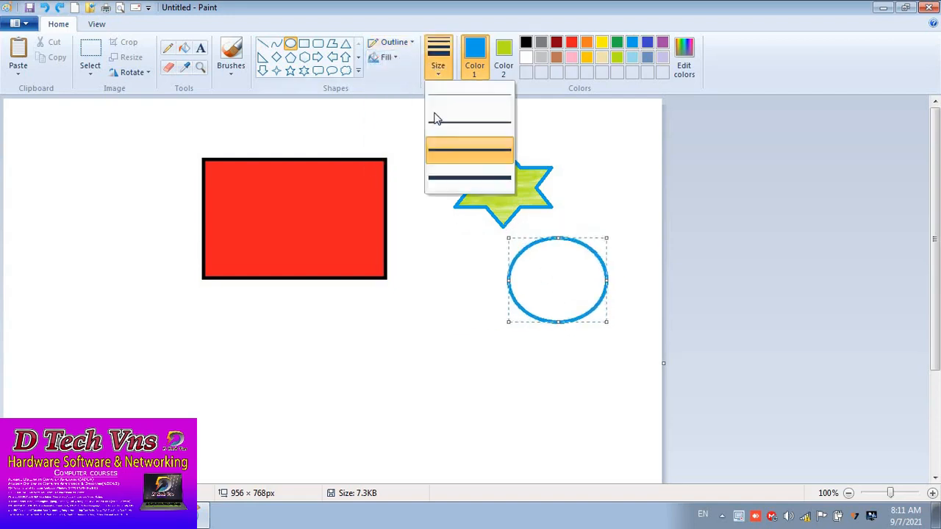
{"action": "left_click", "coordinate": [461, 177]}
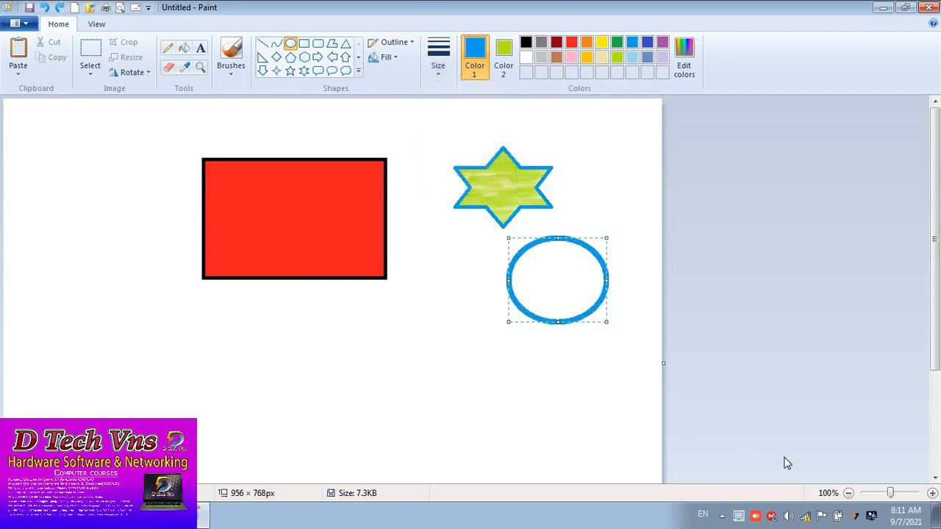
- Thicken the oval's outline well beyond the preset sizes, thin it again and leave it as a broad blue ring
{"action": "key", "text": "ctrl+plus"}
{"action": "key", "text": "ctrl+plus"}
{"action": "key", "text": "ctrl+plus"}
{"action": "key", "text": "ctrl+plus"}
{"action": "key", "text": "ctrl+plus"}
{"action": "key", "text": "ctrl+plus"}
{"action": "key", "text": "ctrl+plus"}
{"action": "key", "text": "ctrl+plus"}
{"action": "key", "text": "ctrl+plus"}
{"action": "key", "text": "ctrl+plus"}
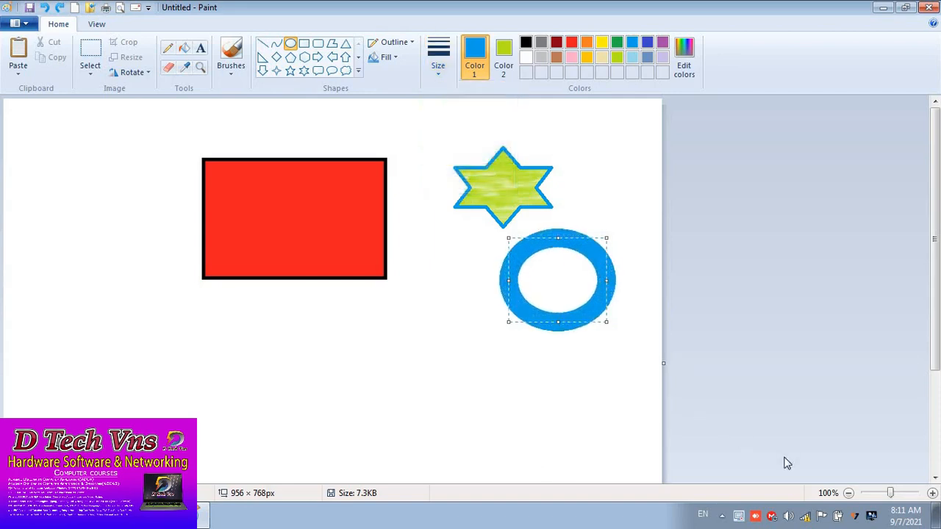
{"action": "key", "text": "ctrl+plus"}
{"action": "key", "text": "ctrl+plus"}
{"action": "key", "text": "ctrl+minus"}
{"action": "key", "text": "ctrl+minus"}
{"action": "key", "text": "ctrl+minus"}
{"action": "key", "text": "ctrl+minus"}
{"action": "key", "text": "ctrl+minus"}
{"action": "key", "text": "ctrl+minus"}
{"action": "key", "text": "ctrl+minus"}
{"action": "key", "text": "ctrl+minus"}
{"action": "key", "text": "ctrl+minus"}
{"action": "key", "text": "ctrl+minus"}
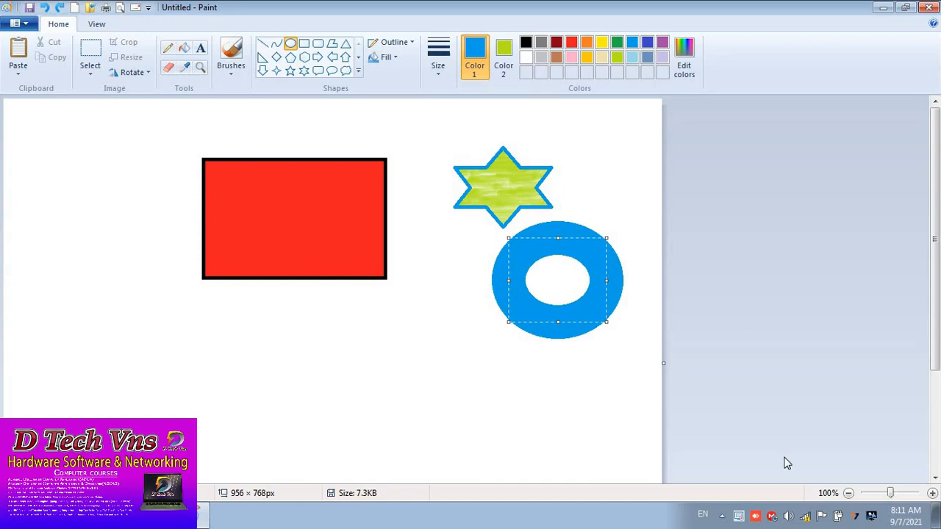
{"action": "key", "text": "ctrl+plus"}
{"action": "key", "text": "ctrl+plus"}
{"action": "key", "text": "ctrl+plus"}
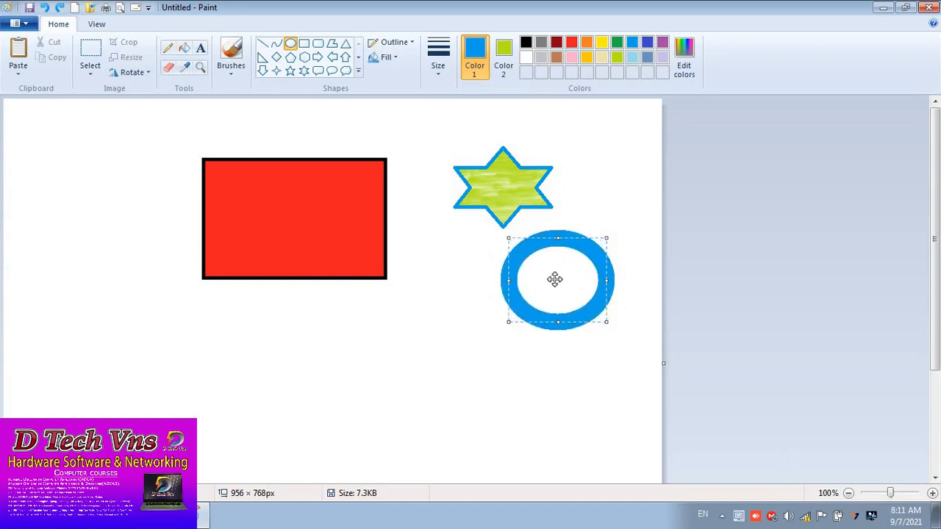
- Move the blue ring around the green six-point star, nudge it until it is centred on the star and deselect it
{"action": "left_click_drag", "start_coordinate": [554, 277], "coordinate": [506, 185]}
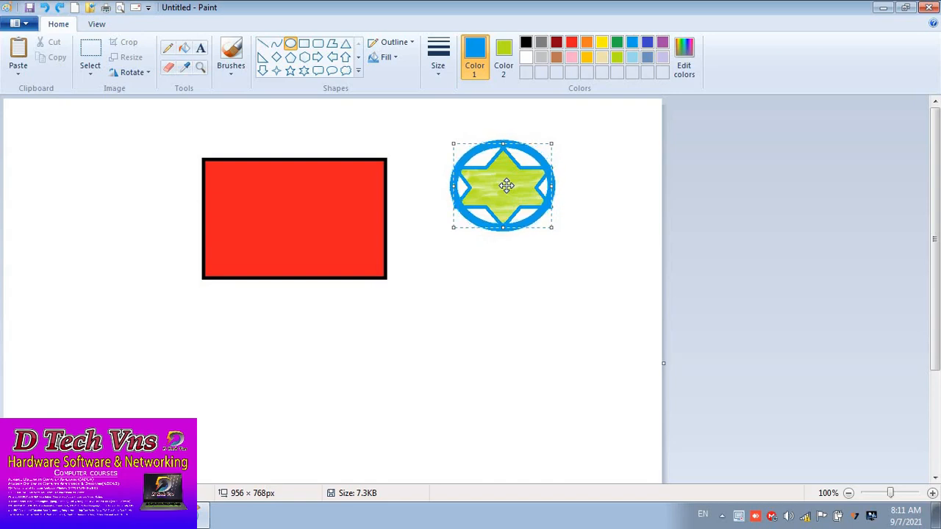
{"action": "key", "text": "Down"}
{"action": "key", "text": "Down"}
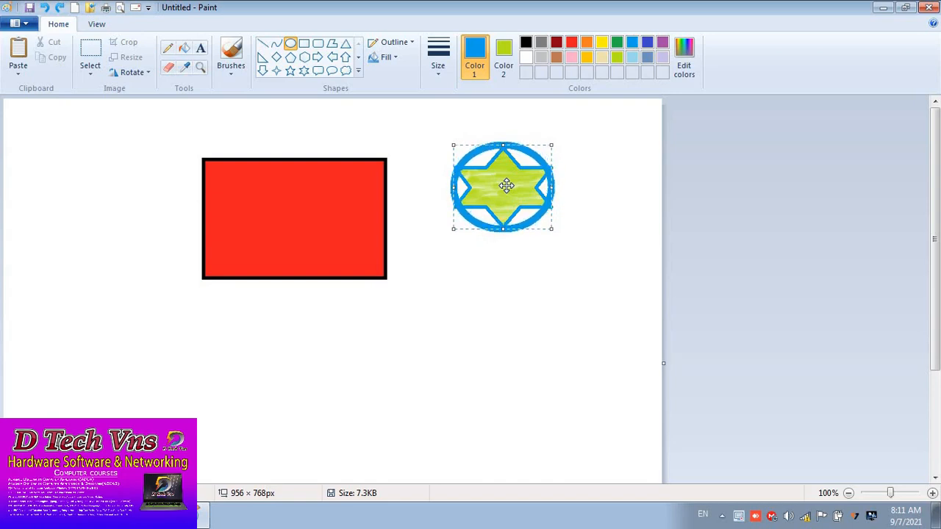
{"action": "key", "text": "Right"}
{"action": "key", "text": "Right"}
{"action": "key", "text": "Down"}
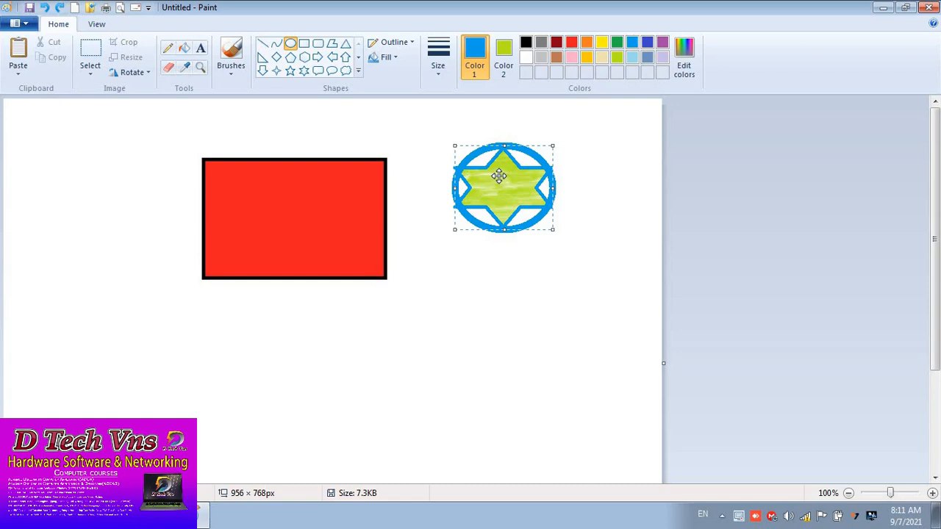
{"action": "key", "text": "Left"}
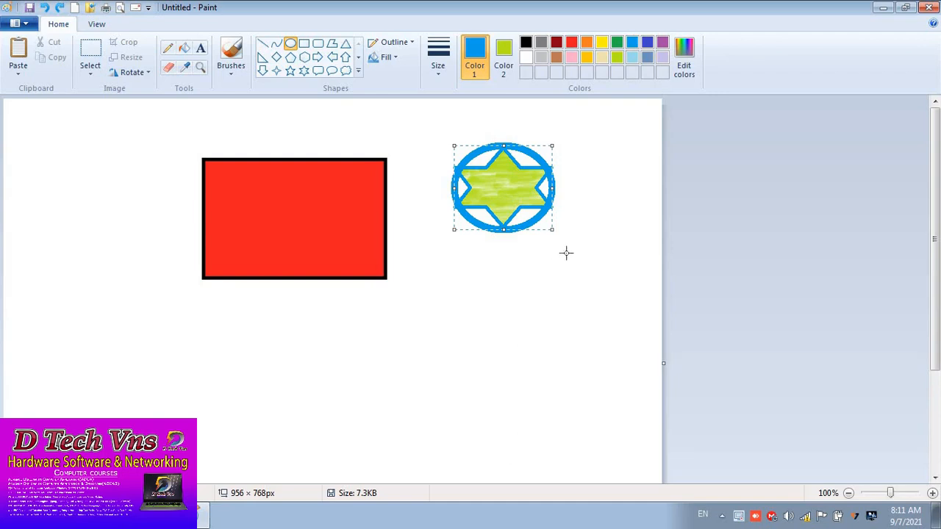
{"action": "left_click", "coordinate": [569, 280]}
- Fill the gaps between star and ring with turquoise at the upper right, indigo at the right and purple at the lower right
{"action": "left_click", "coordinate": [183, 49]}
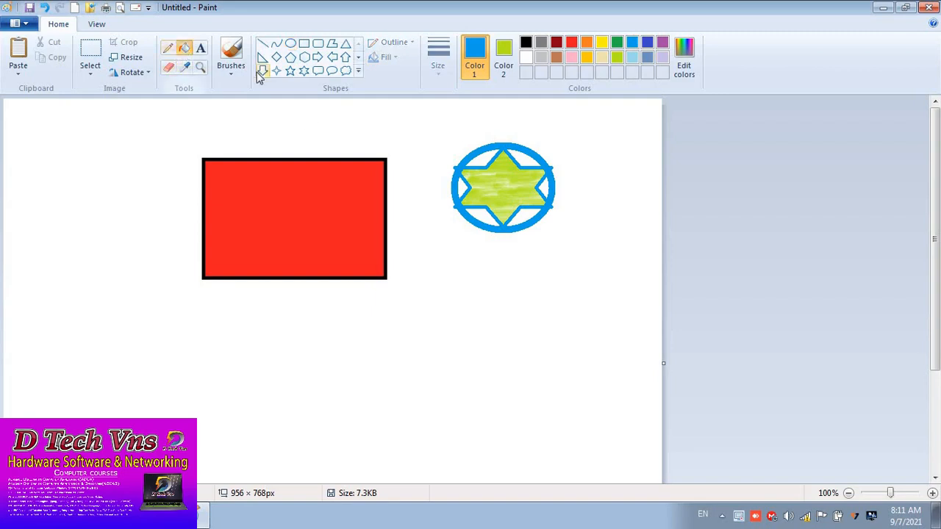
{"action": "left_click", "coordinate": [619, 43]}
{"action": "left_click", "coordinate": [634, 46]}
{"action": "left_click", "coordinate": [538, 155]}
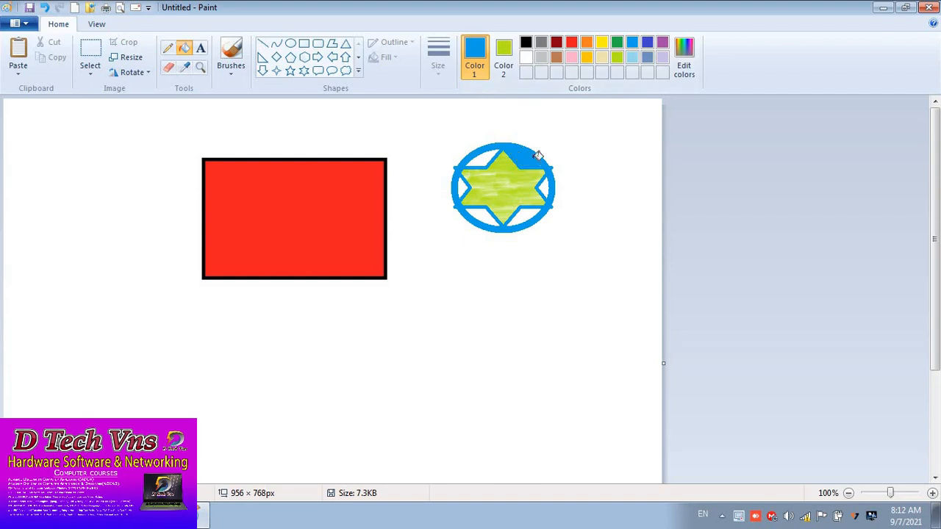
{"action": "left_click", "coordinate": [646, 43]}
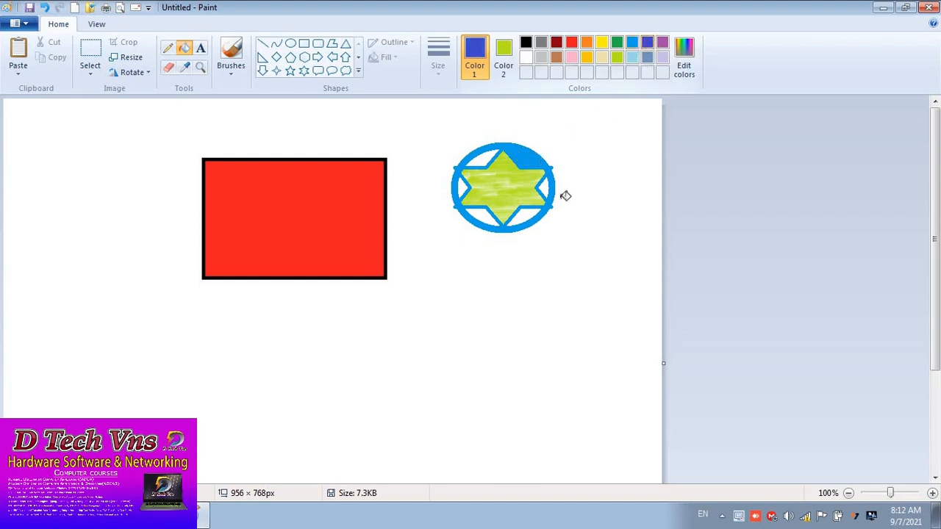
{"action": "left_click", "coordinate": [547, 186]}
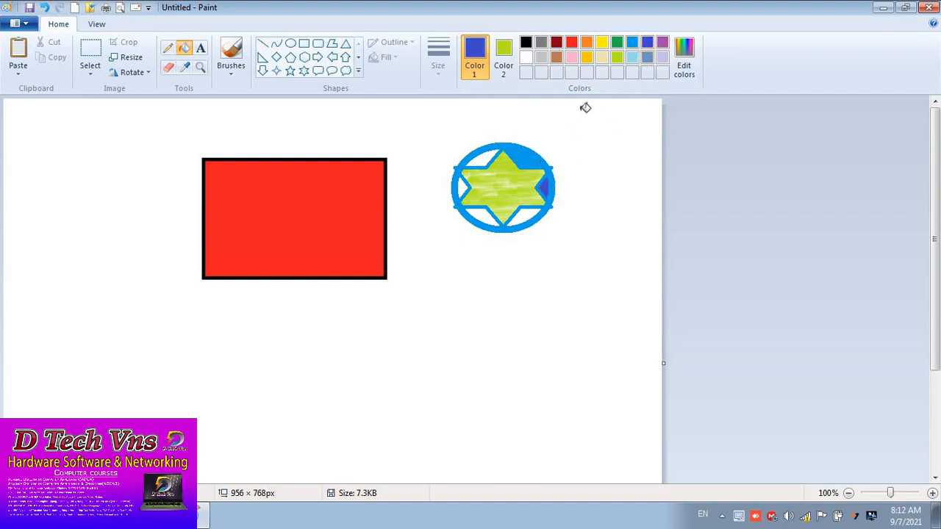
{"action": "left_click", "coordinate": [662, 42]}
{"action": "left_click", "coordinate": [522, 214]}
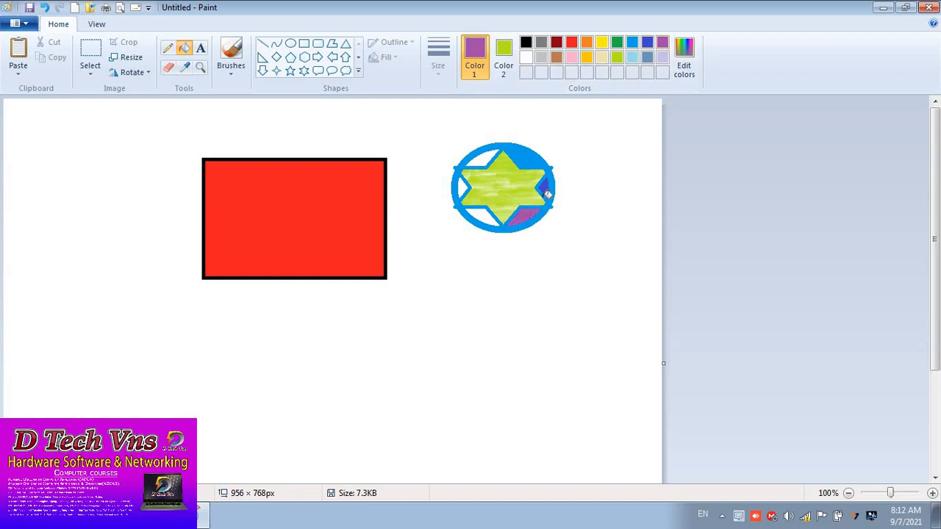
- Fill the remaining gaps with light turquoise at the lower left, rose at the left and brown at the upper left
{"action": "left_click", "coordinate": [632, 59]}
{"action": "left_click", "coordinate": [485, 214]}
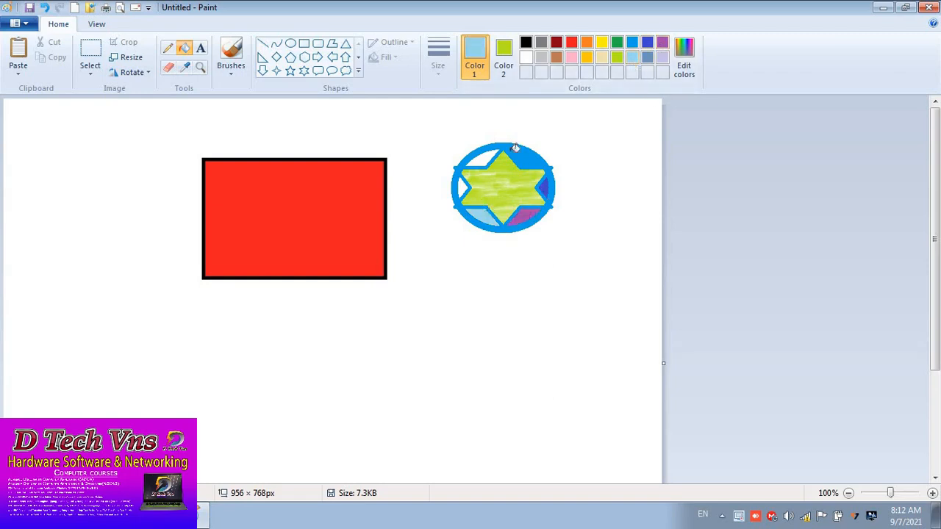
{"action": "left_click", "coordinate": [572, 57]}
{"action": "left_click", "coordinate": [462, 189]}
{"action": "left_click", "coordinate": [556, 58]}
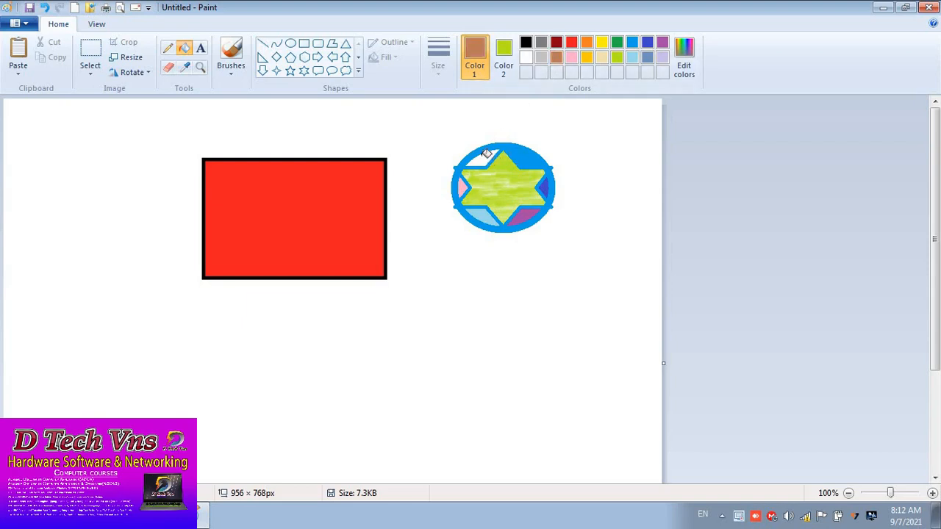
{"action": "left_click", "coordinate": [482, 158]}
- Select the area around the red rectangle and delete it
{"action": "left_click", "coordinate": [90, 55]}
{"action": "left_click_drag", "start_coordinate": [148, 129], "coordinate": [164, 145]}
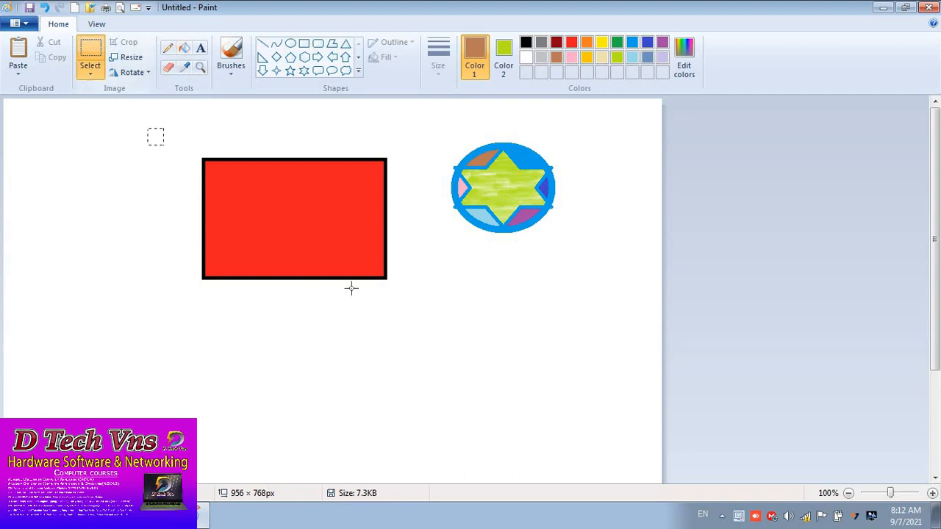
{"action": "left_click_drag", "start_coordinate": [397, 300], "coordinate": [399, 300]}
{"action": "key", "text": "Delete"}
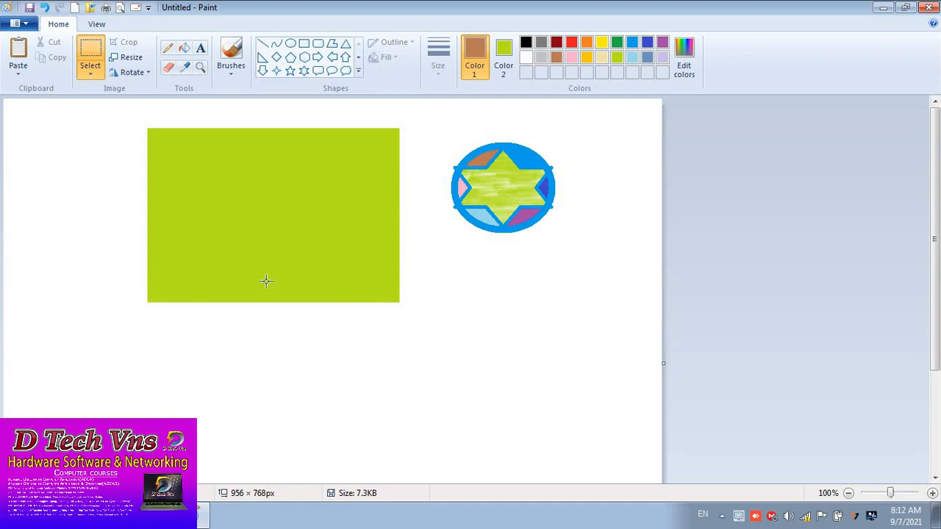
- Set Color 2 to white and delete the lime green area from the canvas
{"action": "left_click", "coordinate": [504, 59]}
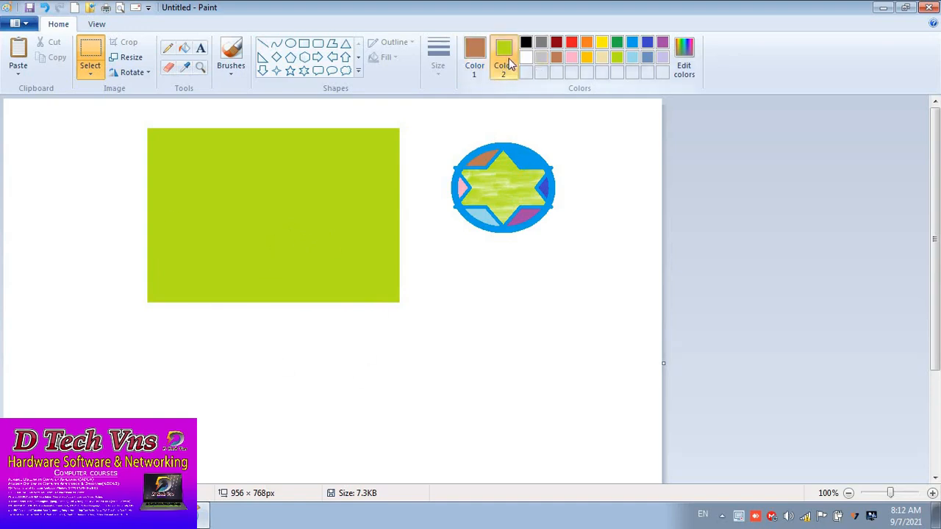
{"action": "left_click", "coordinate": [527, 59]}
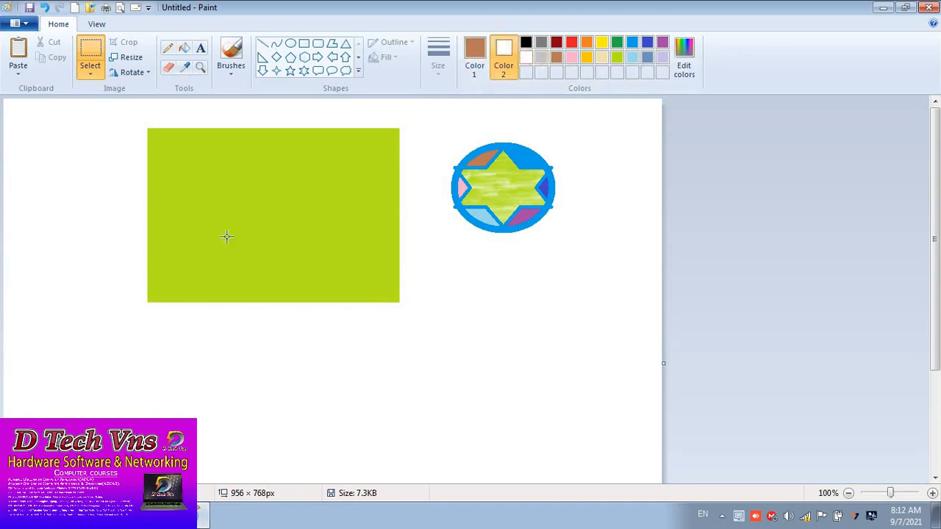
{"action": "left_click_drag", "start_coordinate": [114, 111], "coordinate": [433, 350]}
{"action": "key", "text": "Delete"}
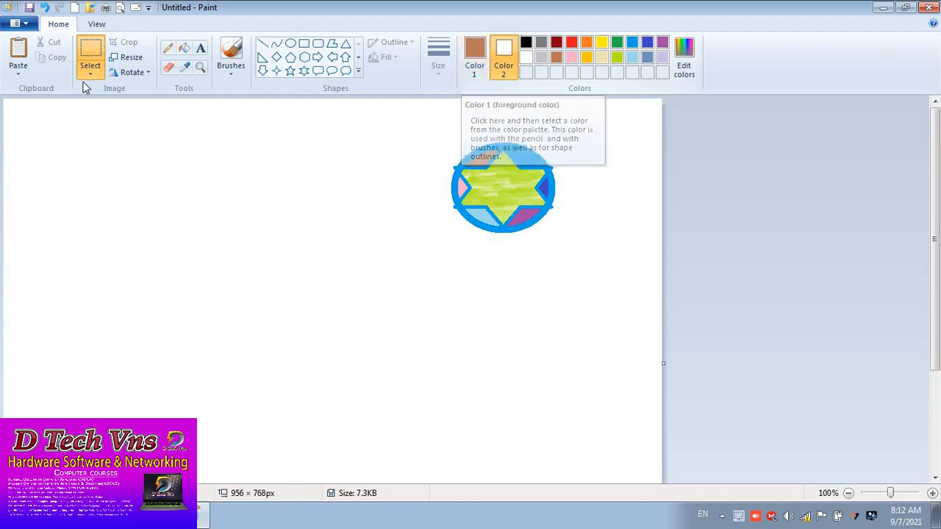
- Select the star badge, scatter copies and a smeared trail of it across the canvas, and delete the entire drawing
{"action": "left_click_drag", "start_coordinate": [429, 134], "coordinate": [567, 238]}
{"action": "mouse_move", "coordinate": [523, 197]}
{"action": "left_mouse_down"}
{"action": "mouse_move", "coordinate": [233, 248]}
{"action": "mouse_move", "coordinate": [222, 330]}
{"action": "mouse_move", "coordinate": [381, 366]}
{"action": "mouse_move", "coordinate": [551, 328]}
{"action": "mouse_move", "coordinate": [350, 361]}
{"action": "mouse_move", "coordinate": [447, 357]}
{"action": "mouse_move", "coordinate": [323, 353]}
{"action": "mouse_move", "coordinate": [371, 359]}
{"action": "mouse_move", "coordinate": [324, 344]}
{"action": "mouse_move", "coordinate": [196, 370]}
{"action": "mouse_move", "coordinate": [103, 246]}
{"action": "mouse_move", "coordinate": [137, 174]}
{"action": "mouse_move", "coordinate": [209, 145]}
{"action": "mouse_move", "coordinate": [464, 159]}
{"action": "mouse_move", "coordinate": [550, 182]}
{"action": "mouse_move", "coordinate": [628, 267]}
{"action": "mouse_move", "coordinate": [627, 392]}
{"action": "mouse_move", "coordinate": [521, 430]}
{"action": "mouse_move", "coordinate": [468, 432]}
{"action": "mouse_move", "coordinate": [408, 364]}
{"action": "left_mouse_up"}
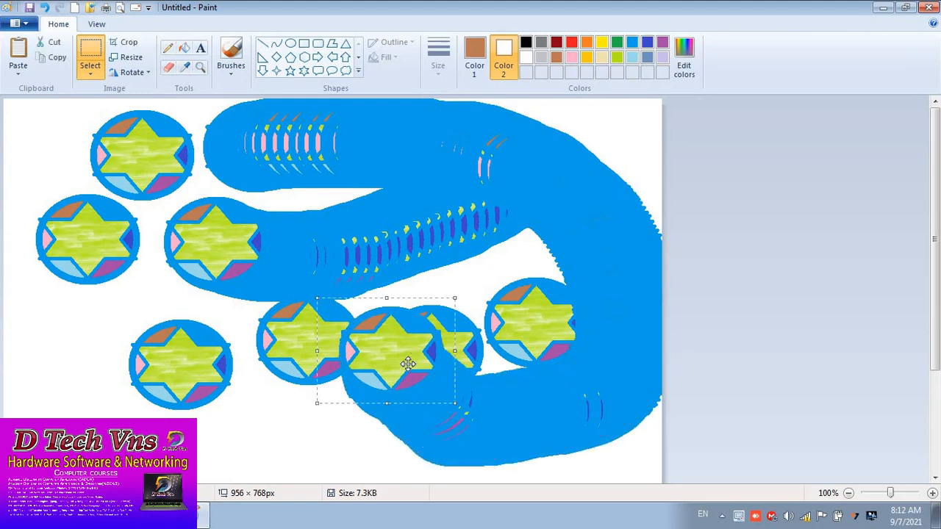
{"action": "key", "text": "ctrl+a"}
{"action": "key", "text": "Delete"}
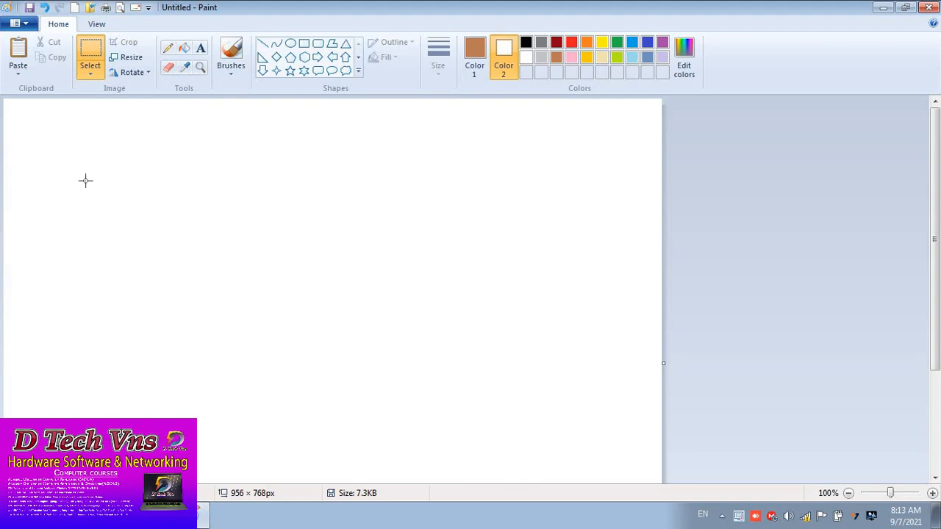
- Draw a wide text box on the upper canvas, set the font to Blackoak Std, check the font sizes and leave the box empty
{"action": "left_click", "coordinate": [202, 48]}
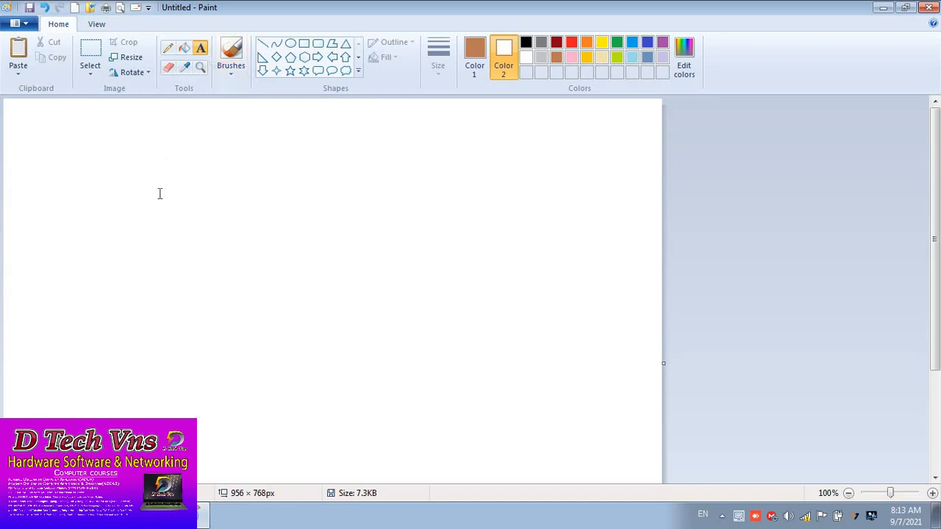
{"action": "left_click_drag", "start_coordinate": [484, 244], "coordinate": [486, 246]}
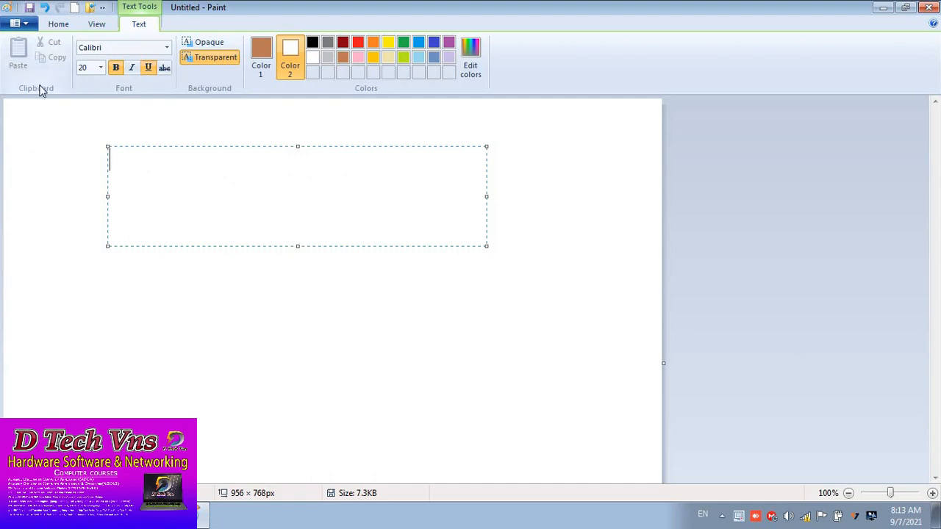
{"action": "left_click", "coordinate": [168, 49]}
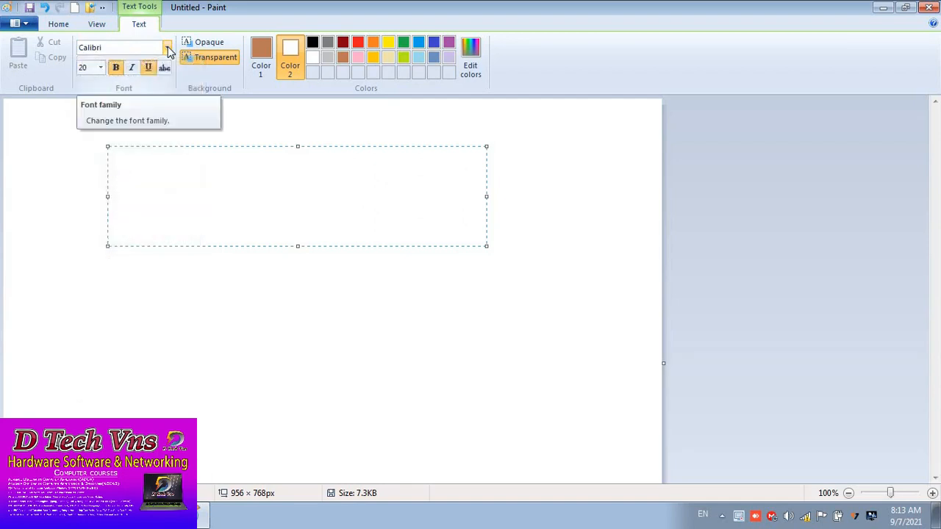
{"action": "left_click", "coordinate": [168, 48]}
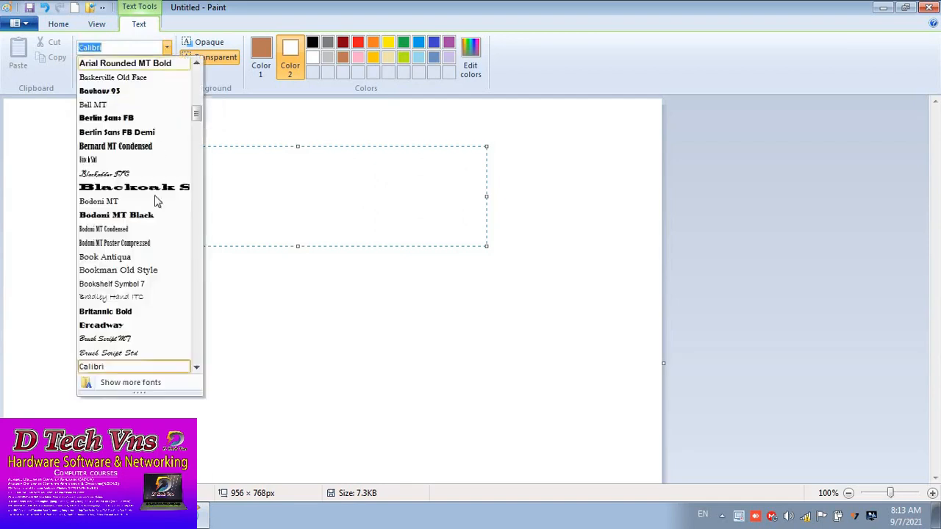
{"action": "left_click", "coordinate": [167, 184]}
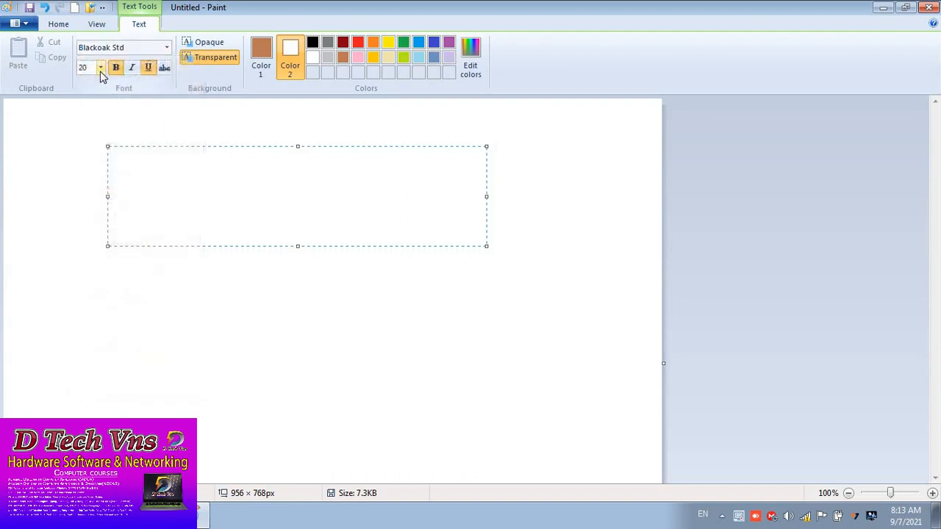
{"action": "left_click", "coordinate": [101, 68]}
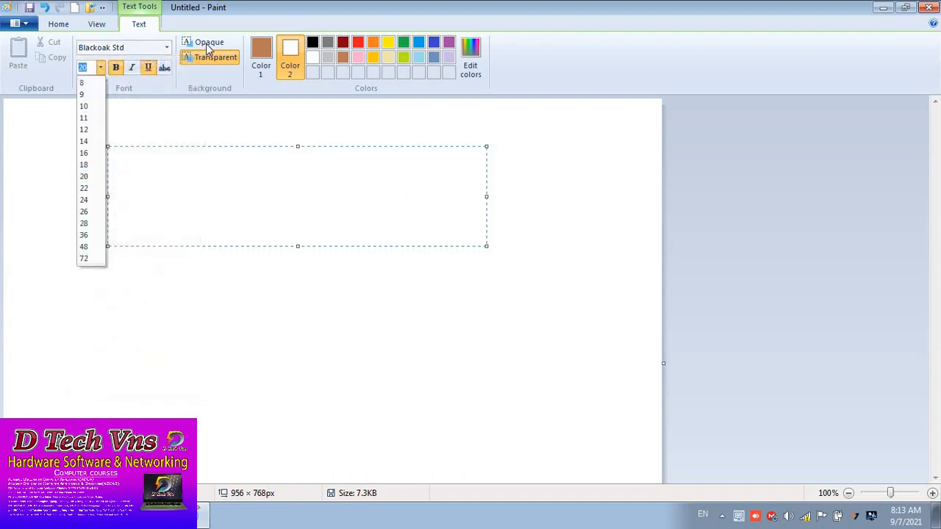
{"action": "left_click", "coordinate": [500, 296]}
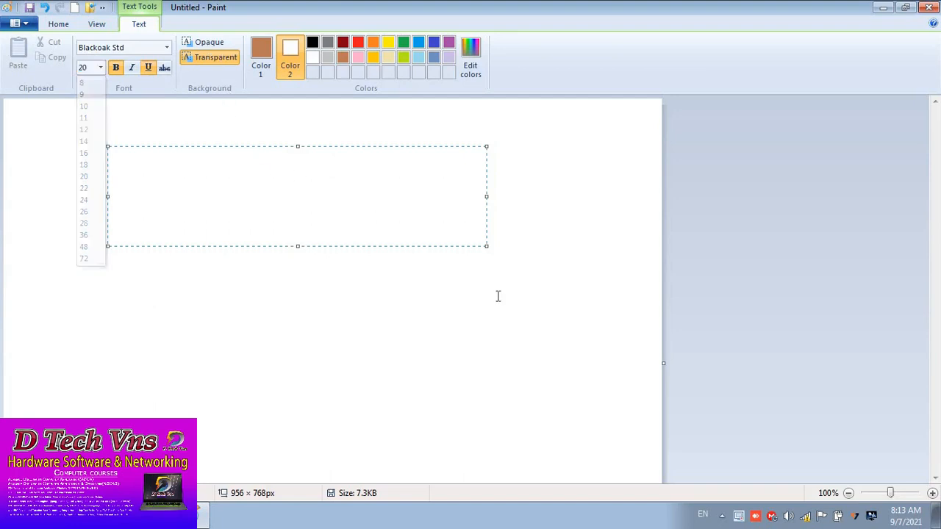
{"action": "left_click", "coordinate": [343, 296]}
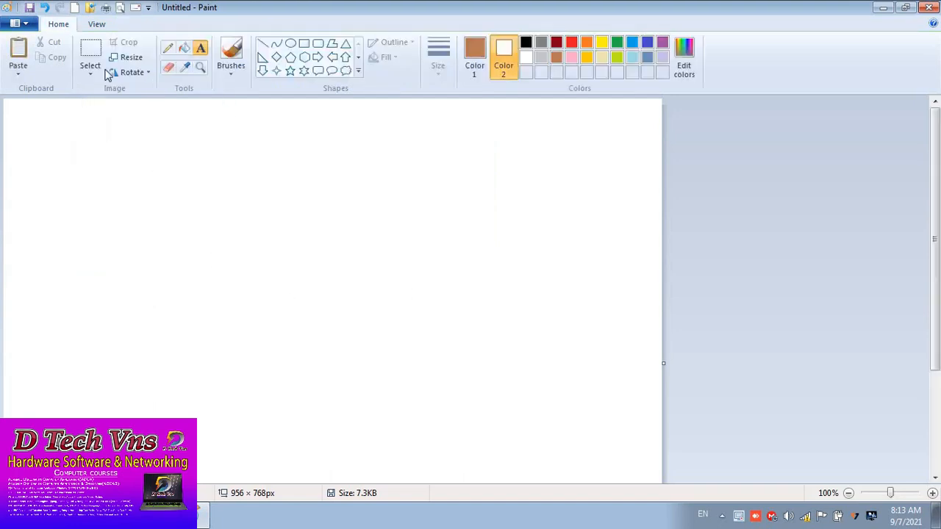
- Paste the Desert picture from the Sample Pictures folder onto the canvas
{"action": "left_click", "coordinate": [18, 70]}
{"action": "left_click", "coordinate": [29, 105]}
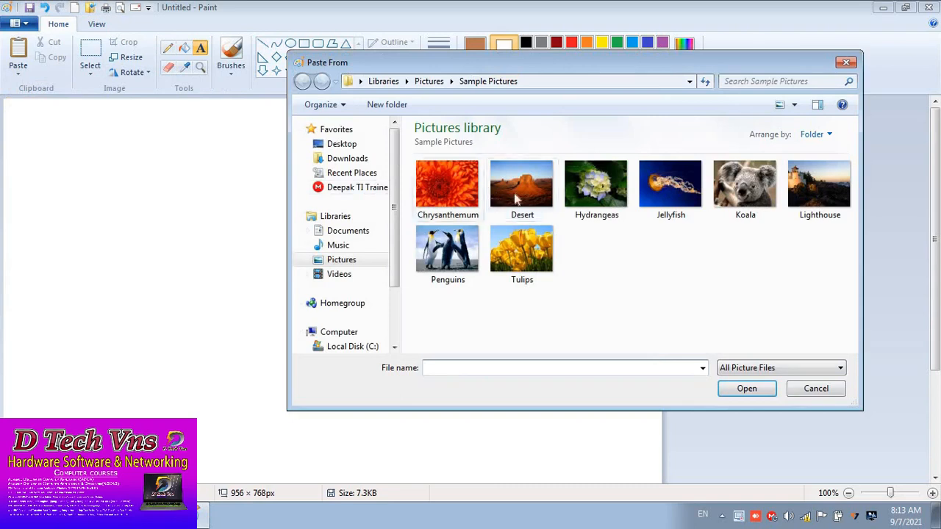
{"action": "left_click", "coordinate": [518, 187]}
{"action": "left_click", "coordinate": [741, 388]}
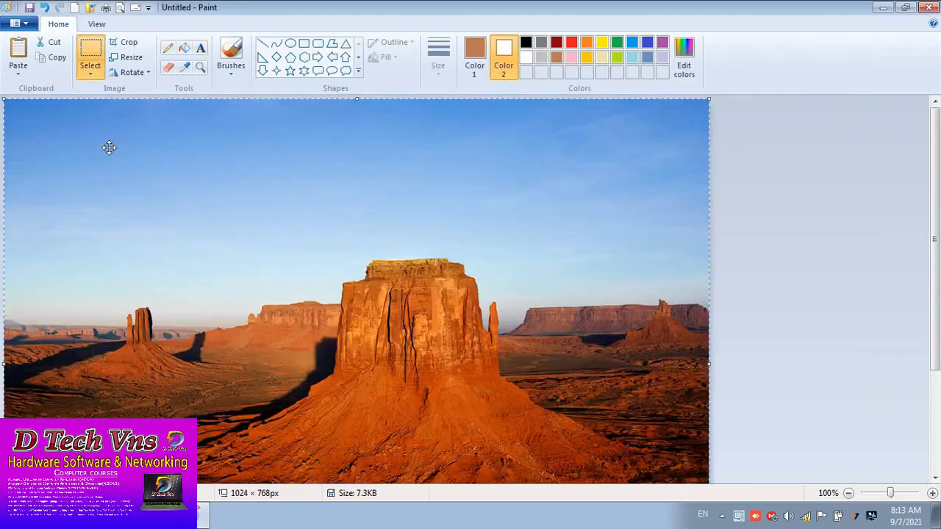
- Undo the picture paste and several earlier edits, and clear the restored drawing from the canvas
{"action": "left_click", "coordinate": [201, 48]}
{"action": "key", "text": "ctrl+z"}
{"action": "key", "text": "ctrl+z"}
{"action": "key", "text": "ctrl+z"}
{"action": "key", "text": "ctrl+z"}
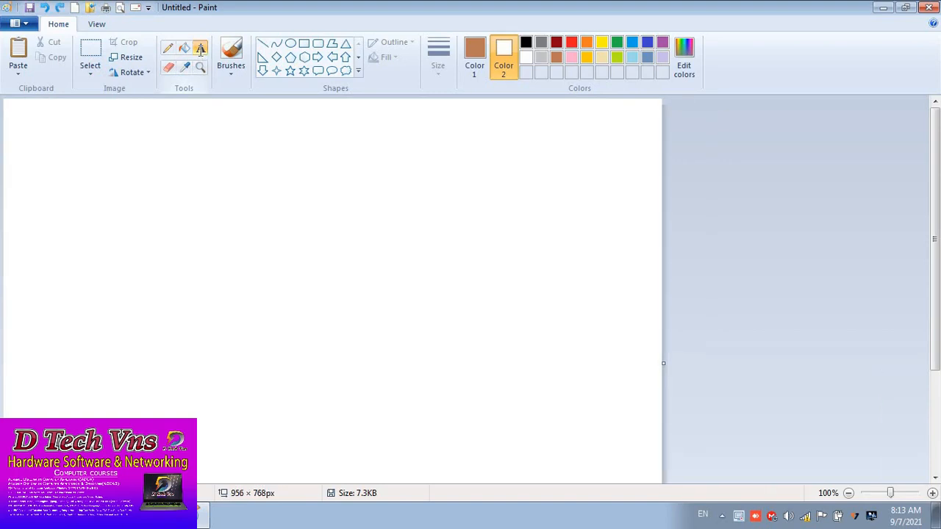
{"action": "key", "text": "ctrl+z"}
{"action": "key", "text": "ctrl+z"}
{"action": "key", "text": "ctrl+z"}
{"action": "key", "text": "ctrl+z"}
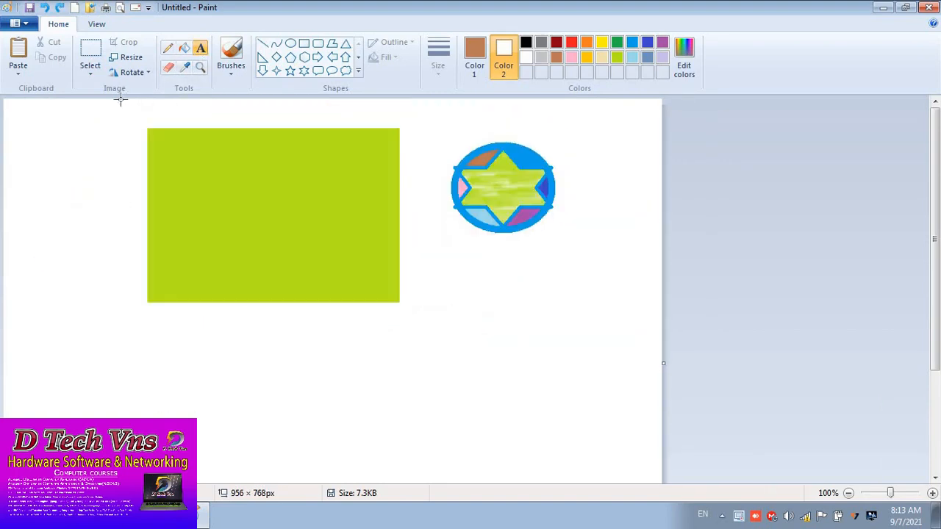
{"action": "key", "text": "ctrl+a"}
{"action": "key", "text": "Delete"}
- Insert the Desert sample picture from file onto the blank canvas and deselect it
{"action": "left_click", "coordinate": [18, 68]}
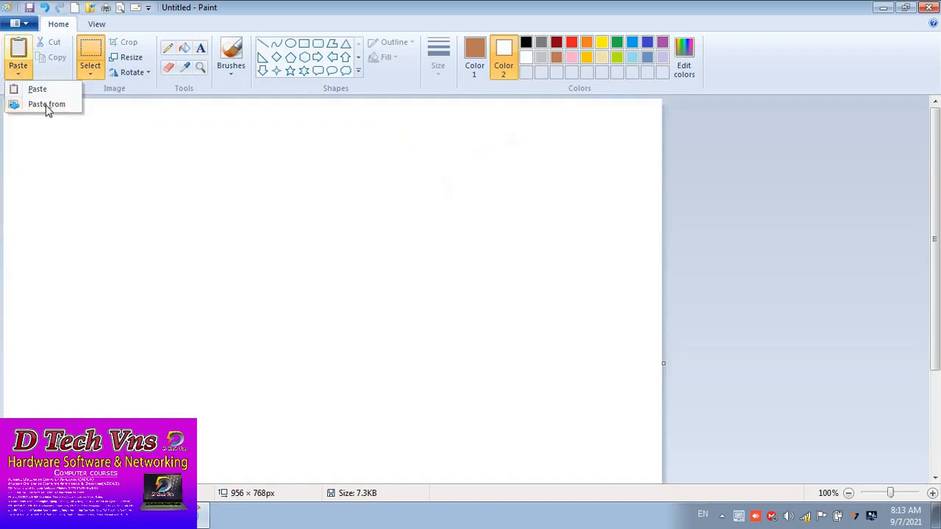
{"action": "left_click", "coordinate": [47, 105]}
{"action": "double_click", "coordinate": [519, 185]}
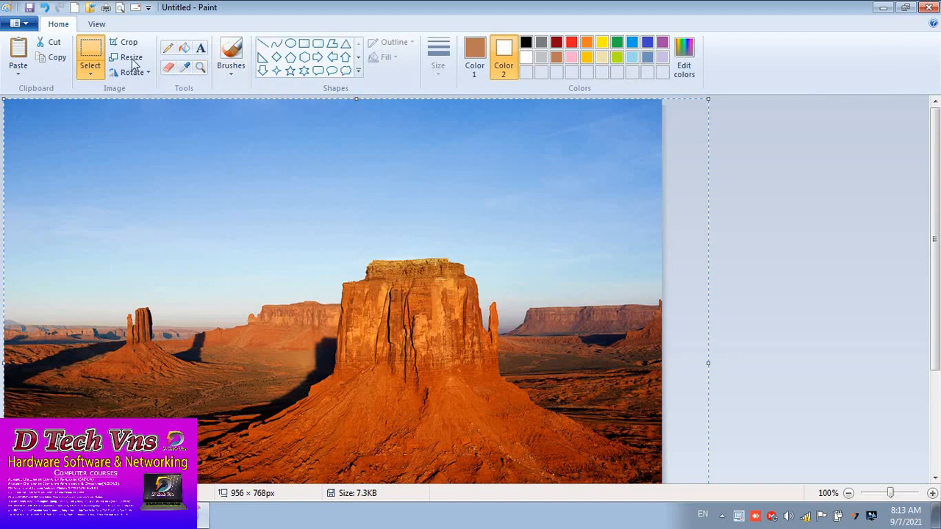
{"action": "left_click", "coordinate": [759, 228]}
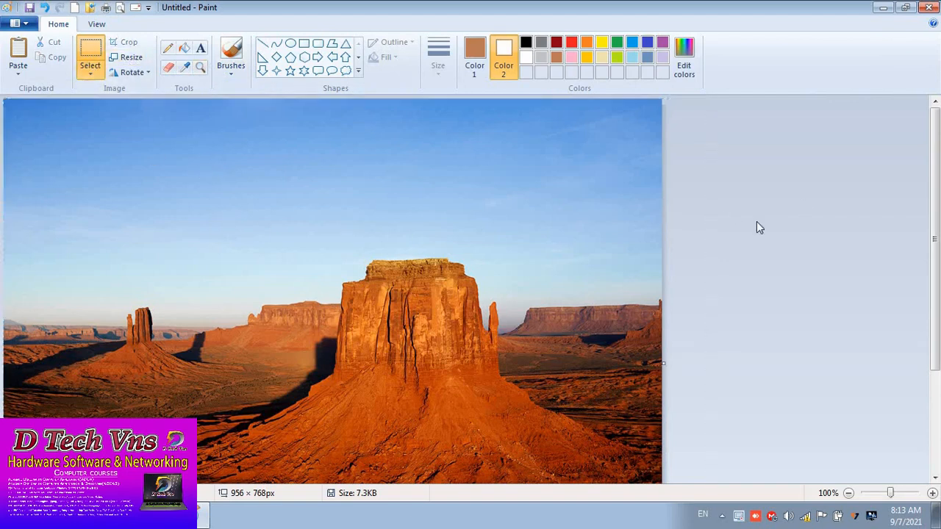
- Draw a wide text box across the sky of the desert picture, try an opaque background and set it back to transparent
{"action": "left_click", "coordinate": [201, 48]}
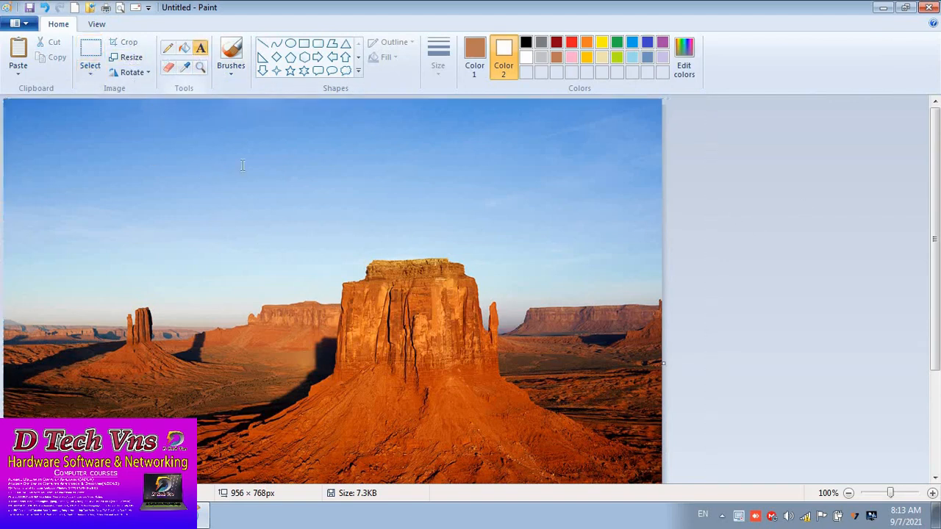
{"action": "left_click_drag", "start_coordinate": [563, 221], "coordinate": [567, 224]}
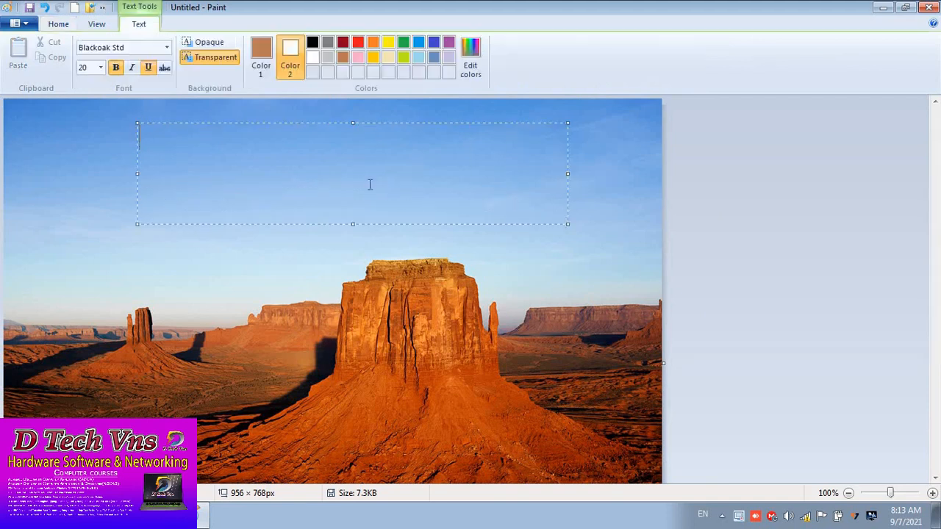
{"action": "left_click", "coordinate": [217, 45]}
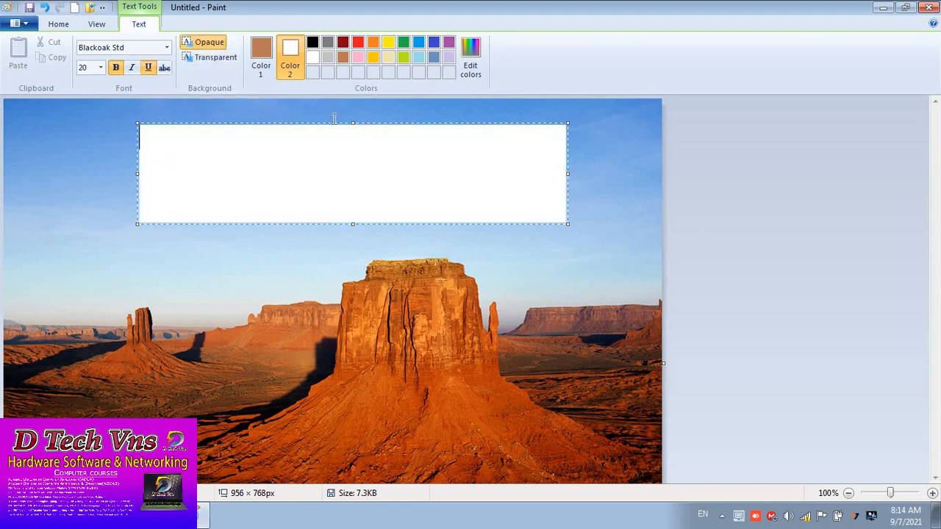
{"action": "mouse_move", "coordinate": [334, 122]}
{"action": "left_mouse_down"}
{"action": "mouse_move", "coordinate": [367, 205]}
{"action": "mouse_move", "coordinate": [334, 147]}
{"action": "mouse_move", "coordinate": [340, 133]}
{"action": "left_mouse_up"}
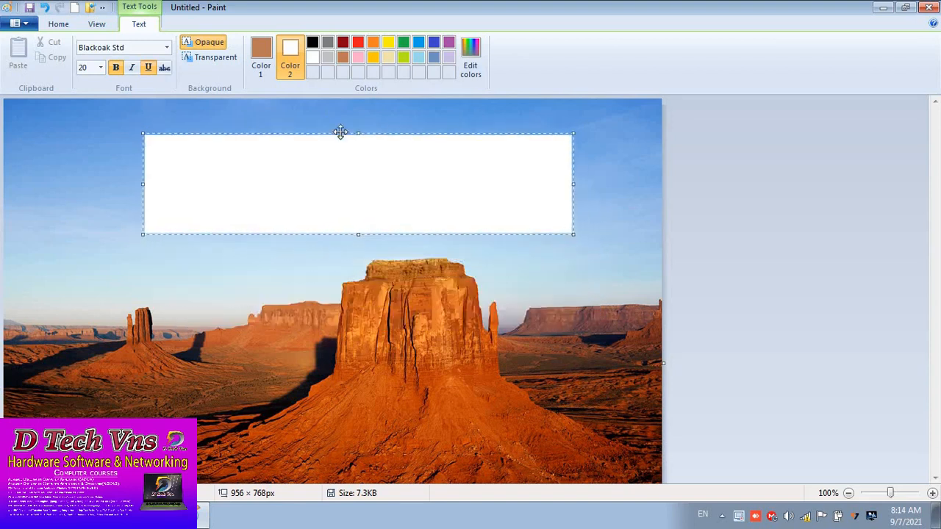
{"action": "left_click", "coordinate": [220, 66]}
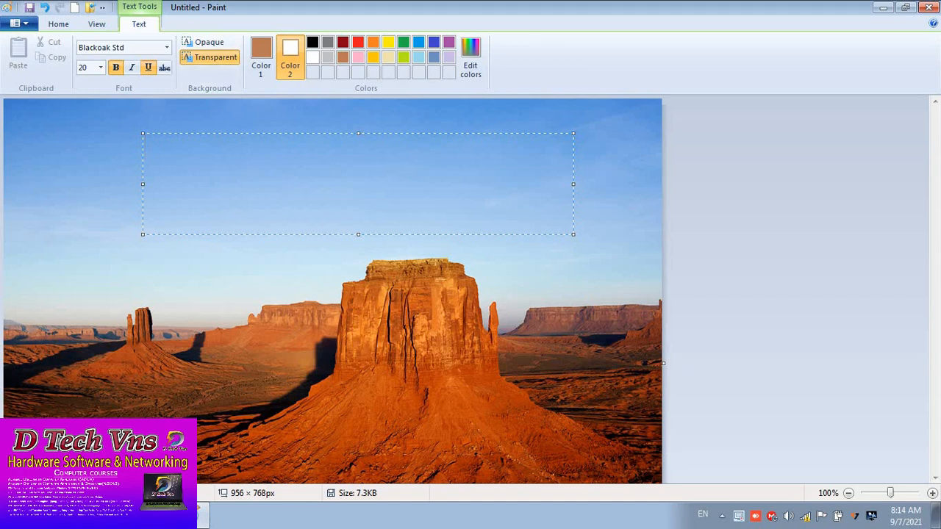
- Enter the text Ms Paint in the text box over the sky
{"action": "type", "text": "Ma"}
{"action": "key", "text": "BackSpace"}
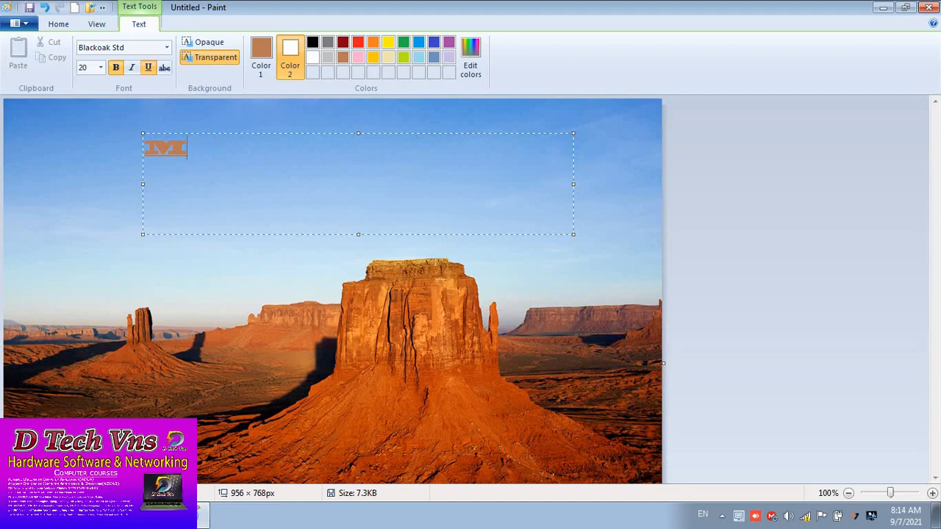
{"action": "type", "text": "s P"}
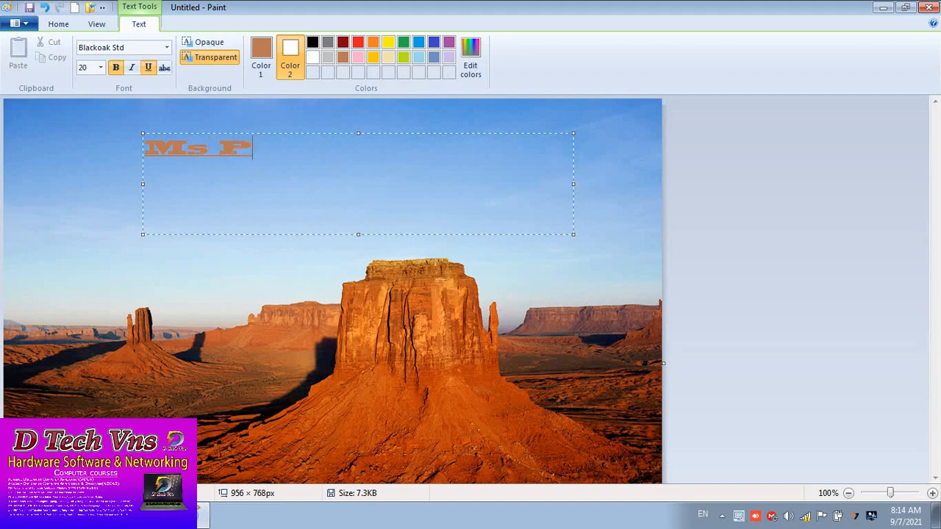
{"action": "type", "text": "aint"}
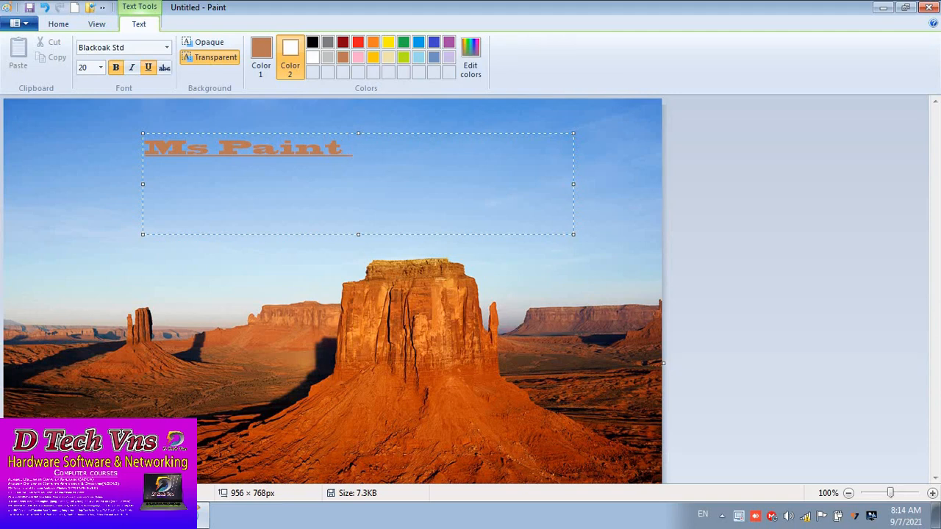
- Recolor the Ms Paint text yellow through Color 1 and finish the text on the picture
{"action": "left_click_drag", "start_coordinate": [367, 145], "coordinate": [147, 132]}
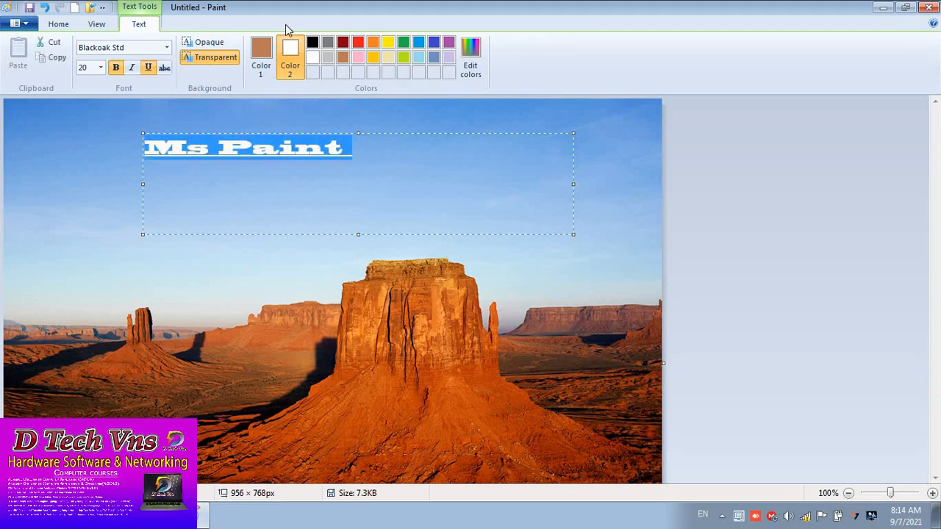
{"action": "left_click", "coordinate": [273, 50]}
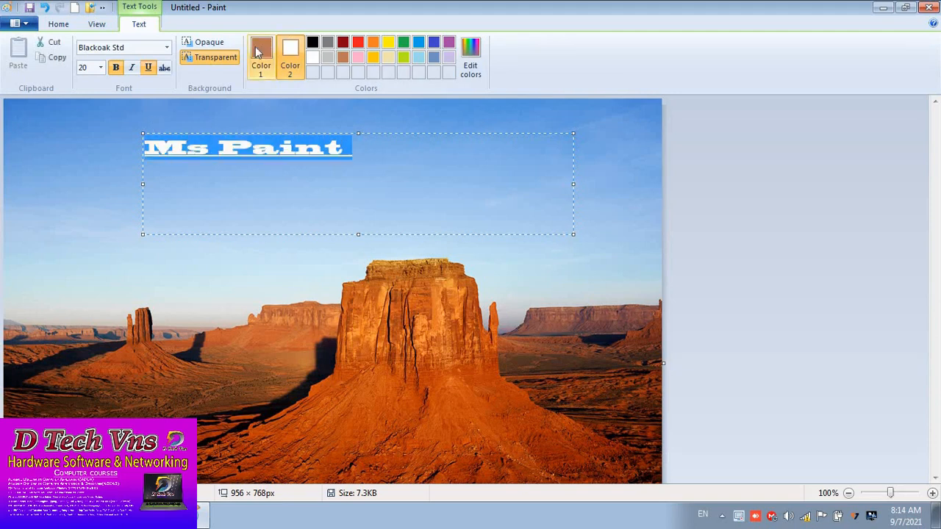
{"action": "left_click", "coordinate": [359, 42]}
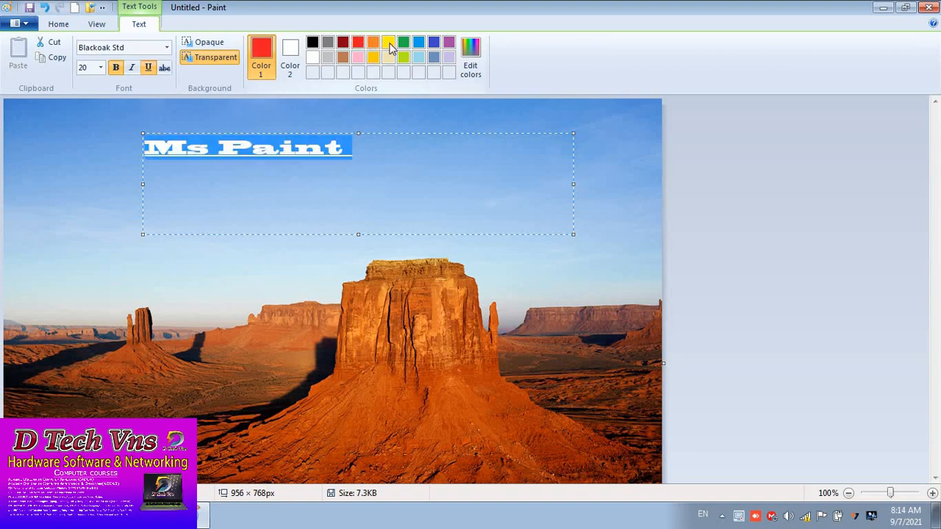
{"action": "left_click", "coordinate": [388, 42]}
{"action": "left_click", "coordinate": [389, 165]}
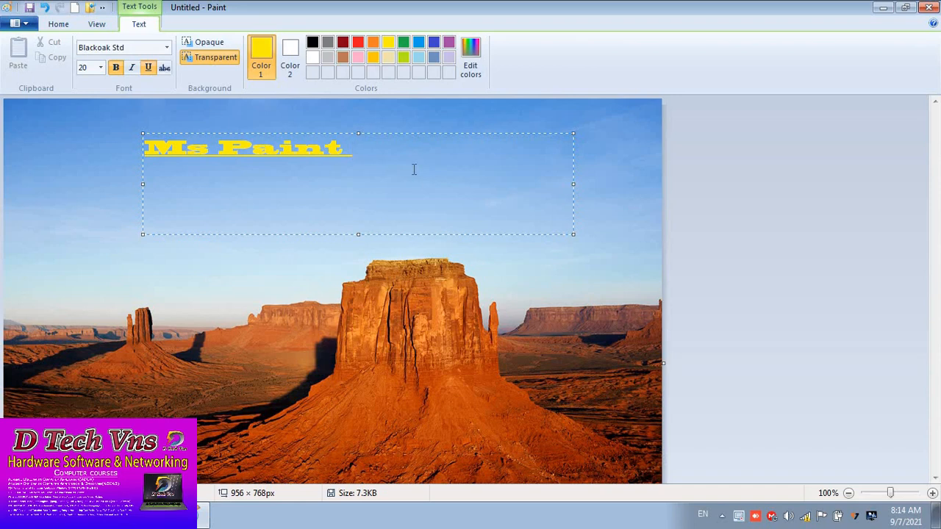
{"action": "left_click", "coordinate": [309, 302]}
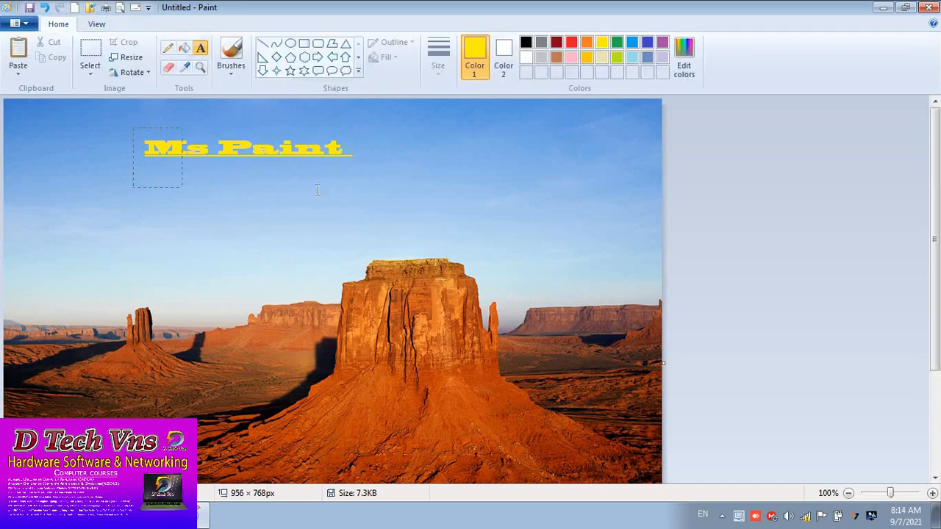
{"action": "left_click", "coordinate": [314, 154]}
{"action": "left_click", "coordinate": [206, 247]}
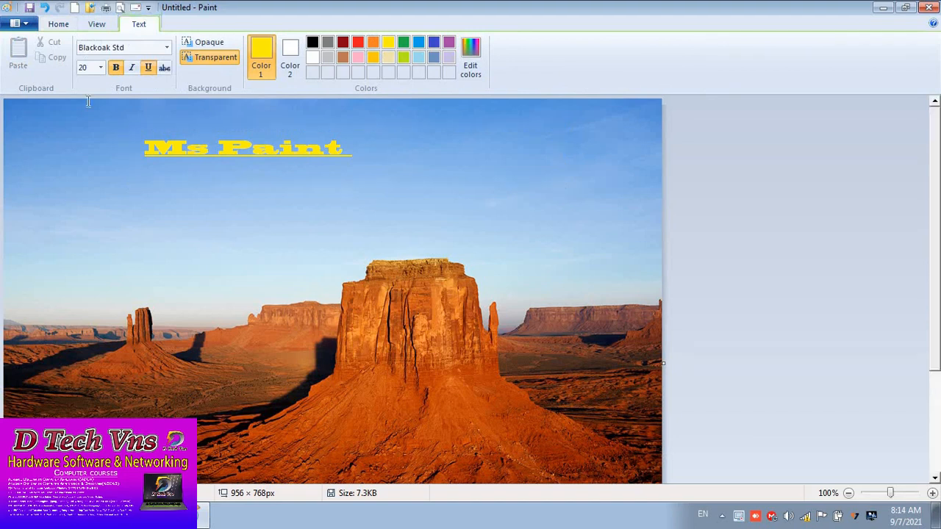
- Try moving the Ms Paint text to the right with a rectangular selection, and undo the move
{"action": "left_click", "coordinate": [89, 65]}
{"action": "left_click", "coordinate": [130, 119]}
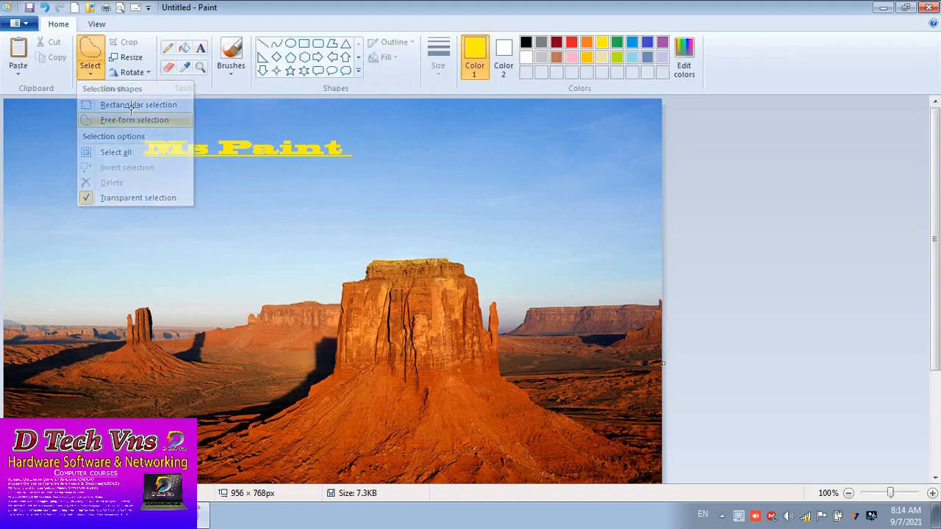
{"action": "left_click", "coordinate": [90, 65]}
{"action": "left_click", "coordinate": [107, 110]}
{"action": "left_click_drag", "start_coordinate": [100, 107], "coordinate": [382, 185]}
{"action": "left_click_drag", "start_coordinate": [303, 153], "coordinate": [505, 179]}
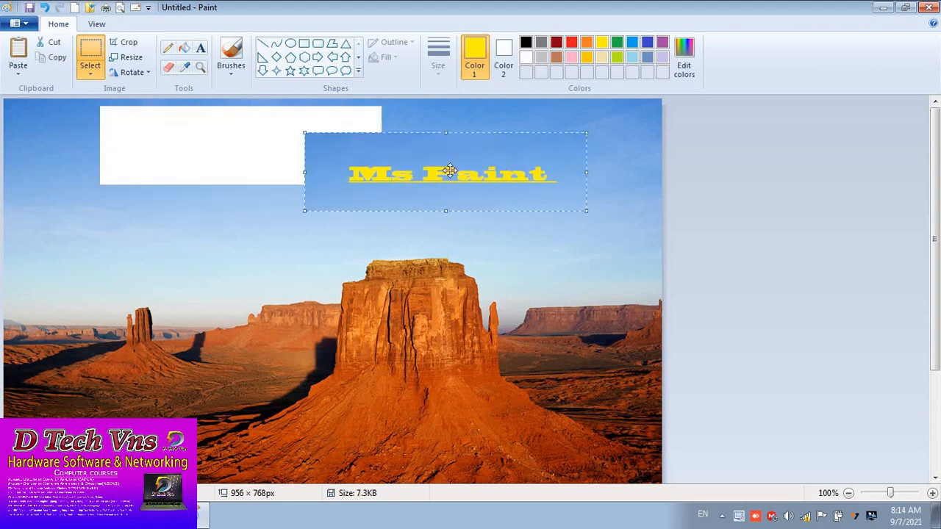
{"action": "left_click", "coordinate": [87, 76]}
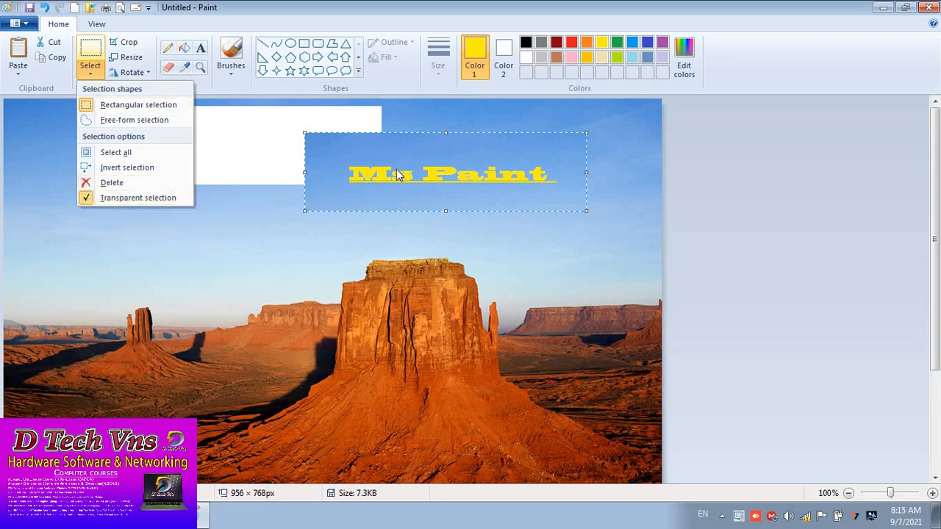
{"action": "left_click", "coordinate": [491, 276]}
{"action": "key", "text": "ctrl+z"}
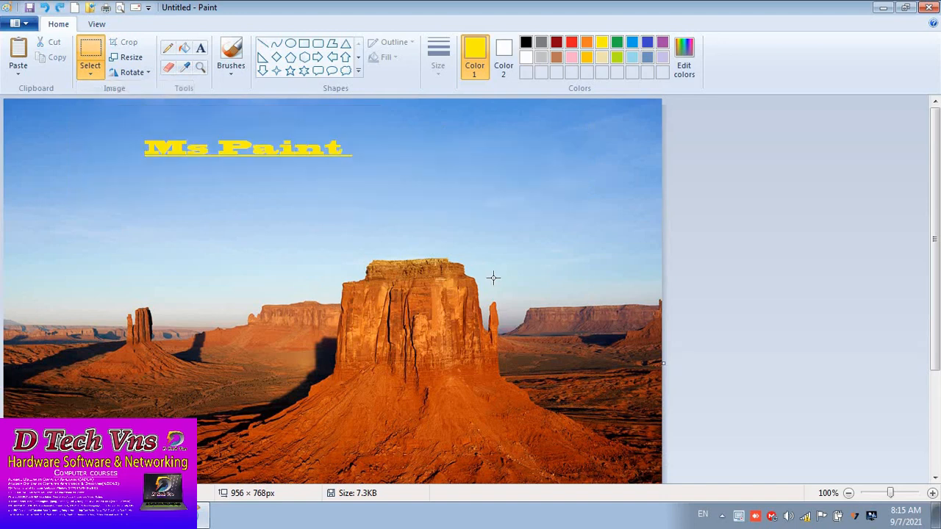
- Clear the whole canvas and add the text D TECH VNS in a wide, transparent text box on its upper half
{"action": "key", "text": "ctrl+a"}
{"action": "key", "text": "Delete"}
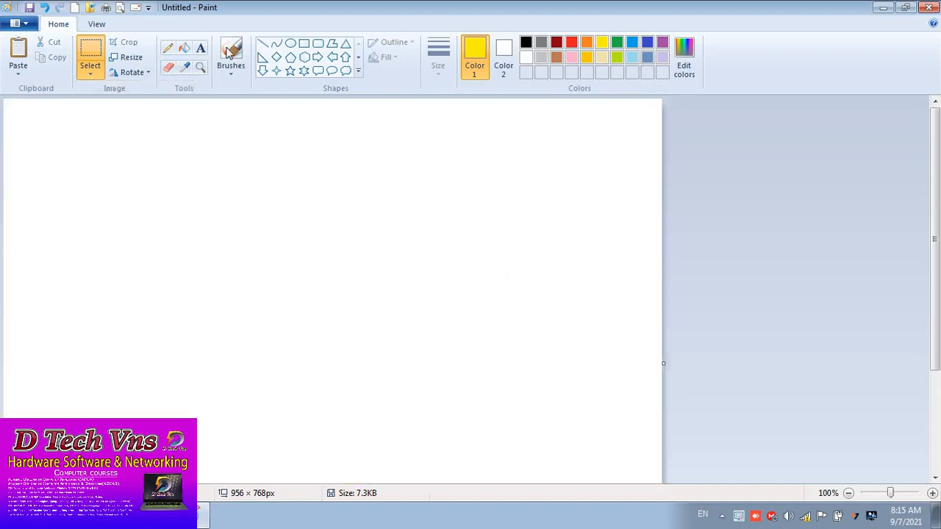
{"action": "left_click", "coordinate": [201, 48]}
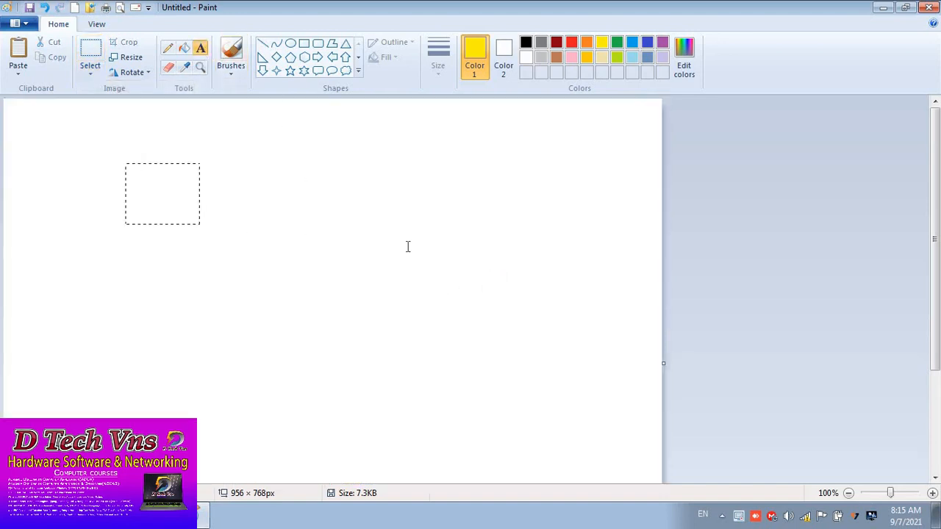
{"action": "left_click_drag", "start_coordinate": [493, 267], "coordinate": [553, 268]}
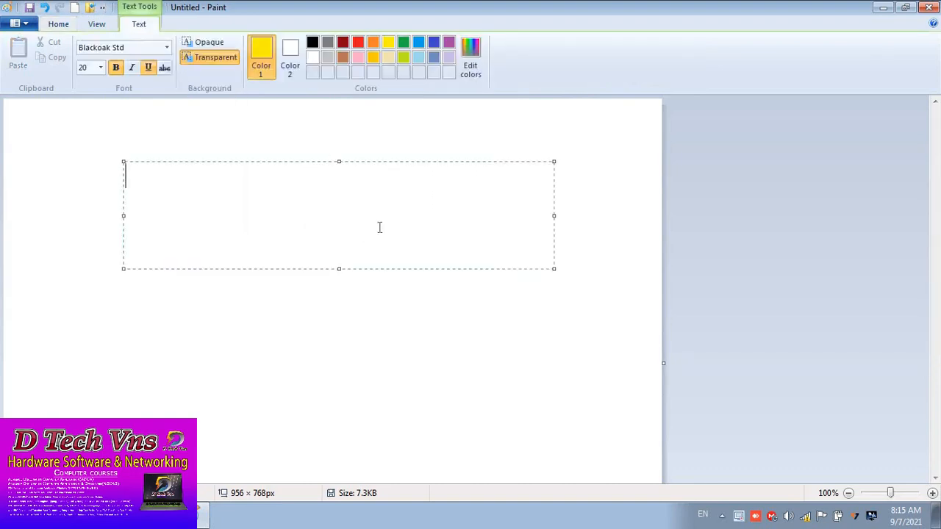
{"action": "type", "text": "D TECH"}
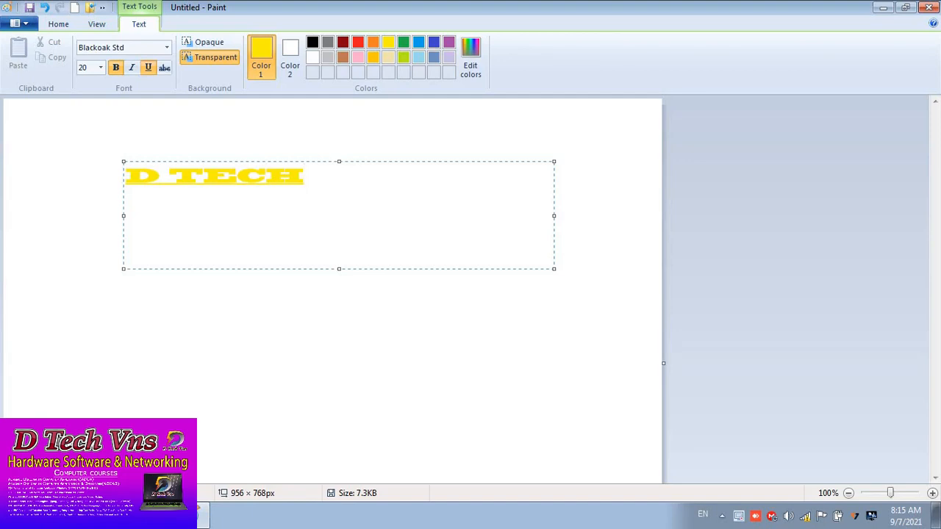
{"action": "type", "text": " VNS"}
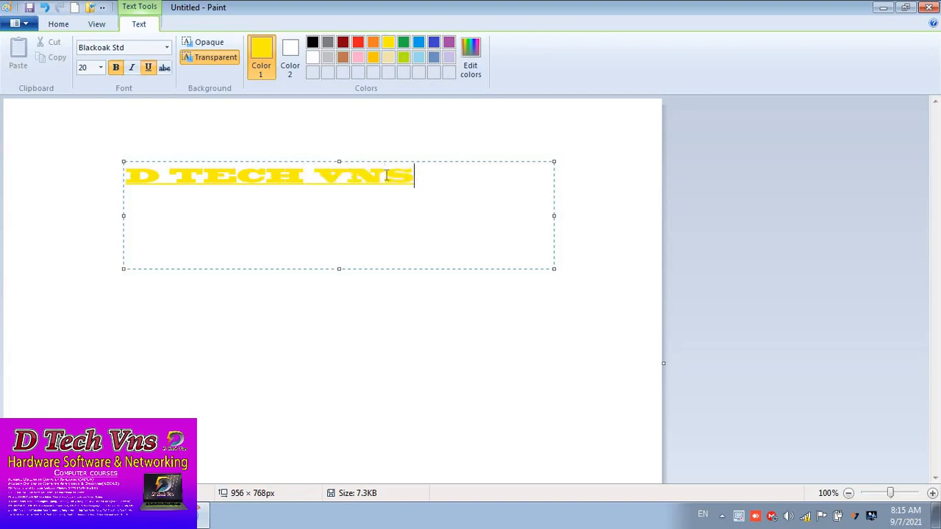
- Select the D TECH VNS text and shrink its text box to fit closely around the line
{"action": "left_click_drag", "start_coordinate": [416, 176], "coordinate": [122, 173]}
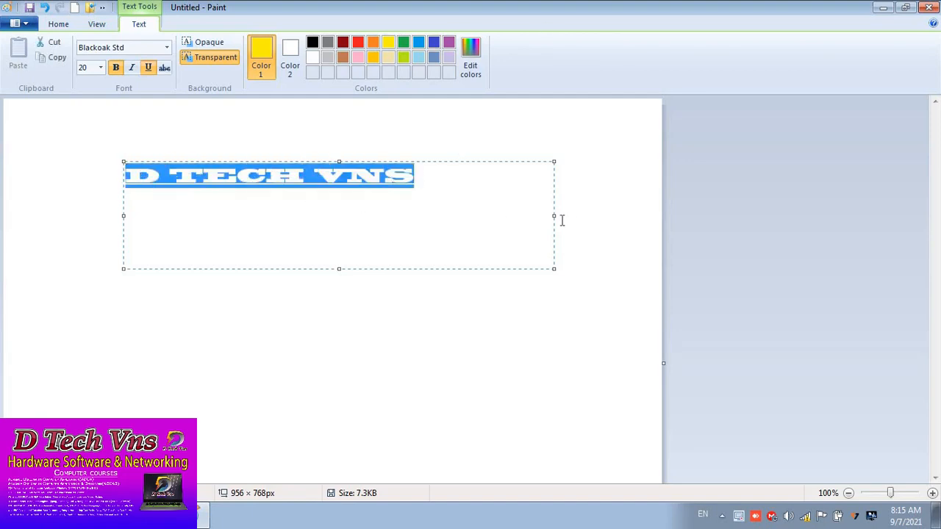
{"action": "left_click_drag", "start_coordinate": [555, 215], "coordinate": [419, 196]}
{"action": "left_click_drag", "start_coordinate": [263, 269], "coordinate": [269, 198]}
- Switch underline off and back on for the selected text, and italic on and back off
{"action": "left_click", "coordinate": [147, 70]}
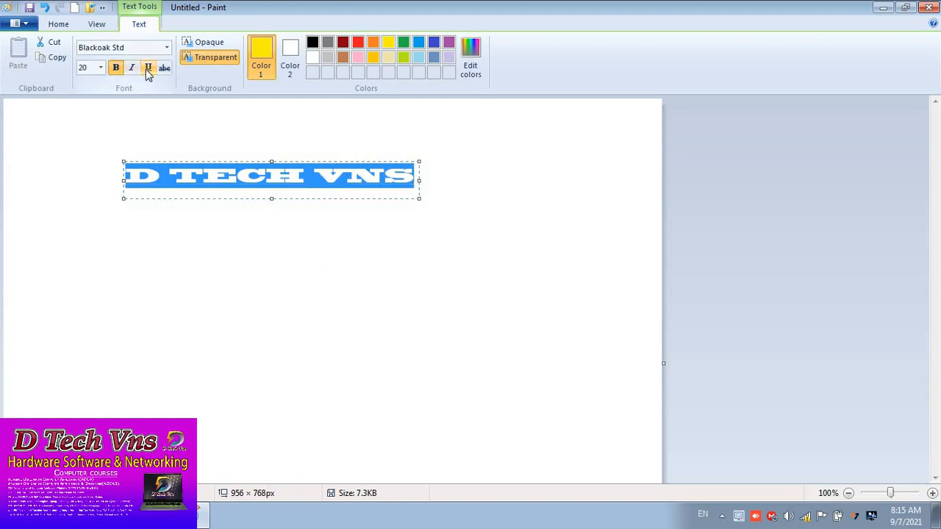
{"action": "left_click", "coordinate": [147, 70]}
{"action": "left_click", "coordinate": [133, 68]}
{"action": "left_click", "coordinate": [133, 67]}
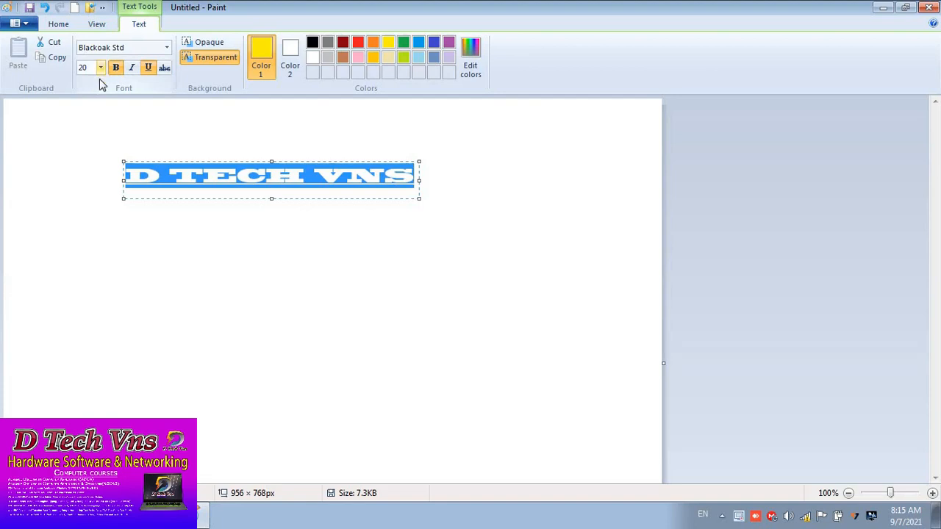
- Change the D TECH VNS text to the Berlin Sans FB font at size 26
{"action": "left_click", "coordinate": [101, 68]}
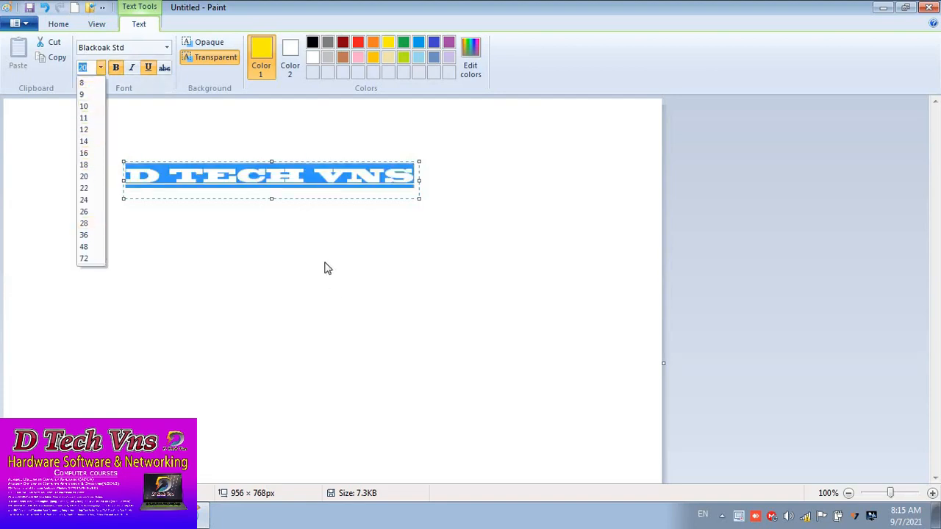
{"action": "left_click", "coordinate": [166, 47]}
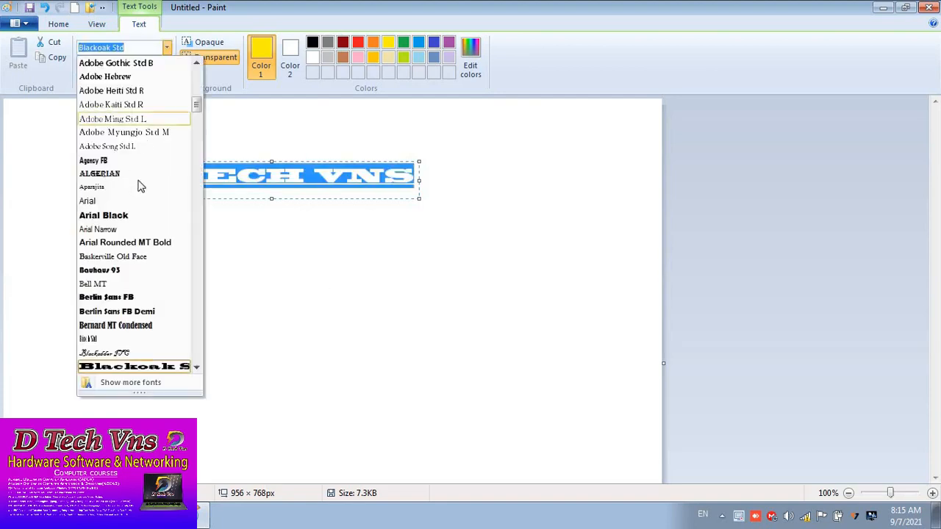
{"action": "left_click", "coordinate": [133, 299]}
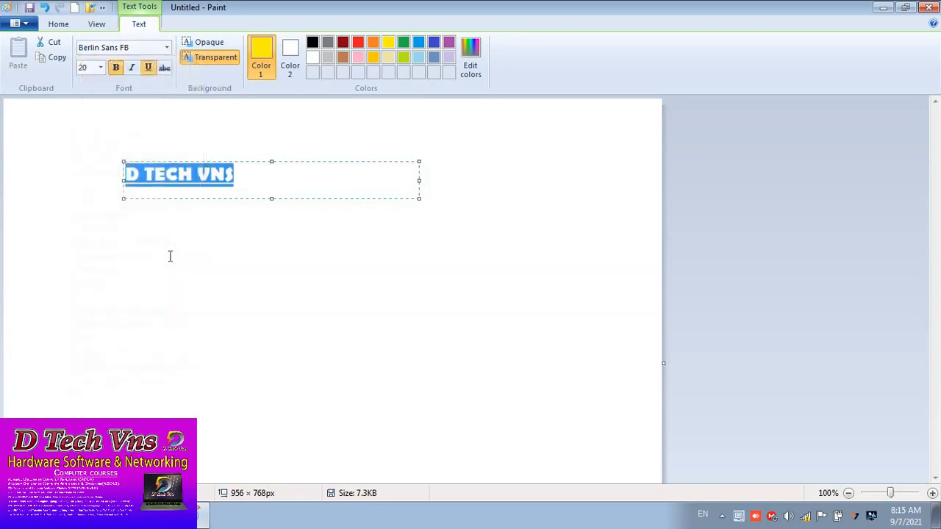
{"action": "left_click", "coordinate": [101, 68]}
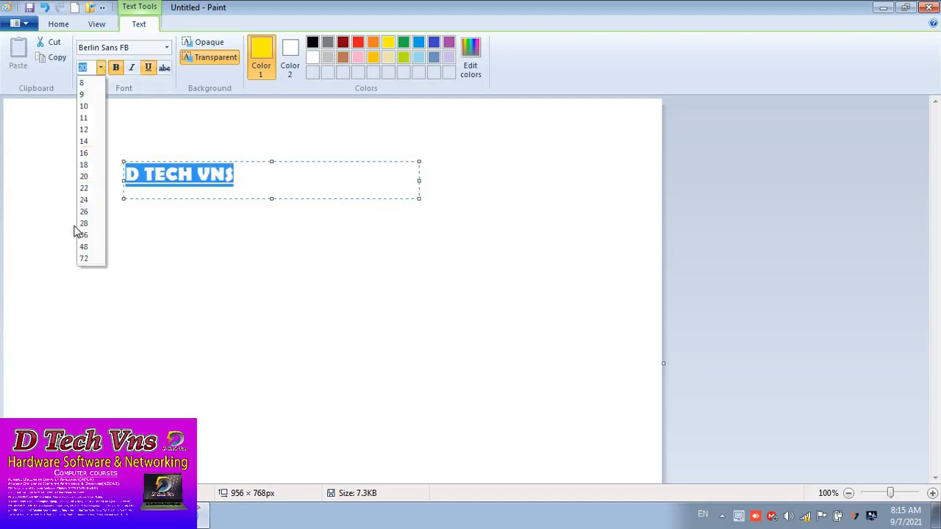
{"action": "left_click", "coordinate": [90, 212]}
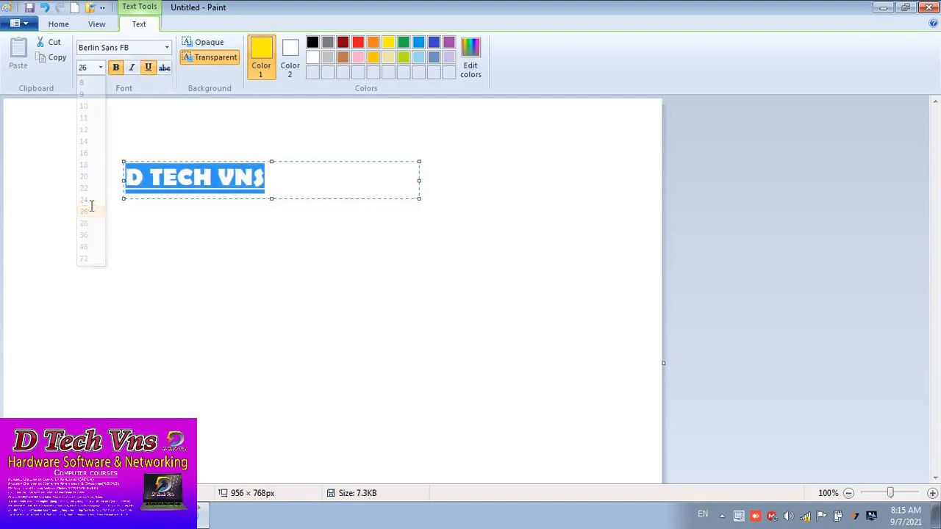
- Set the text size to 70, enlarge the text box to fit the whole line and finish the text
{"action": "left_click", "coordinate": [91, 67]}
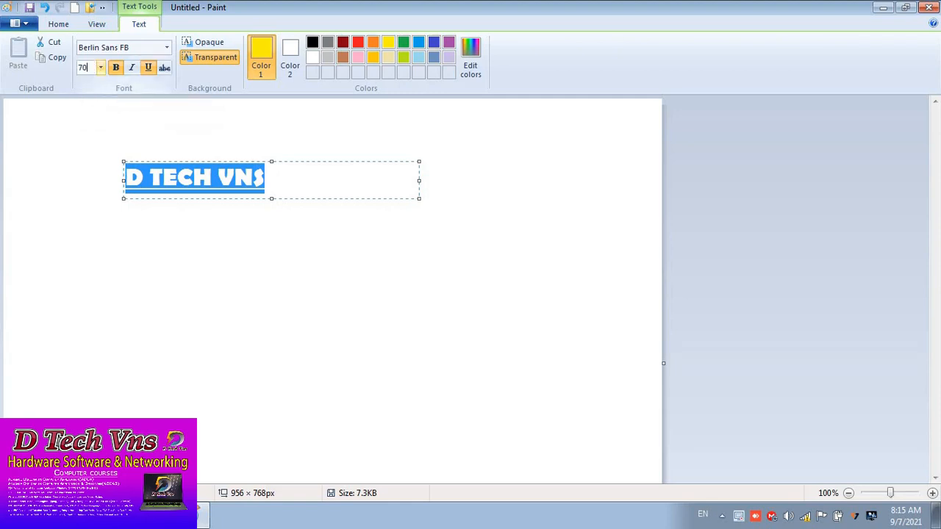
{"action": "key", "text": "Return"}
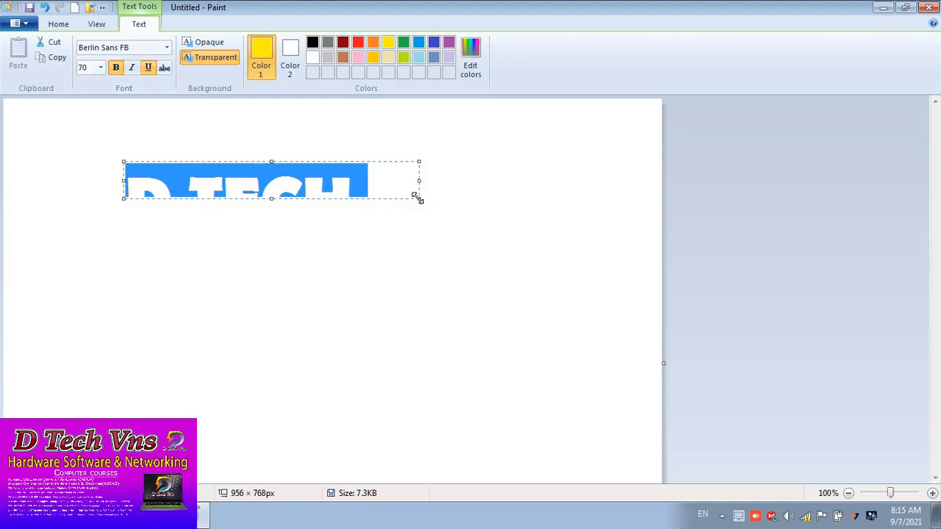
{"action": "left_click_drag", "start_coordinate": [419, 200], "coordinate": [586, 307]}
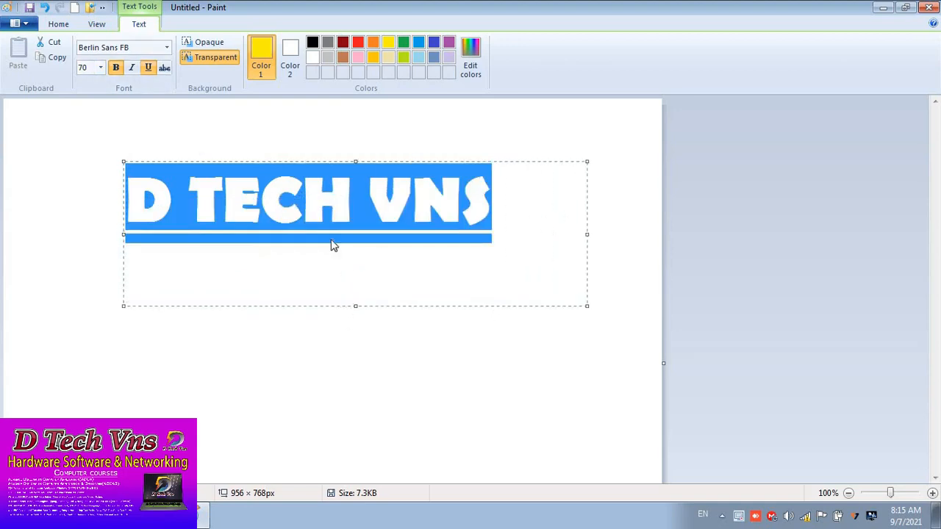
{"action": "left_click", "coordinate": [331, 123]}
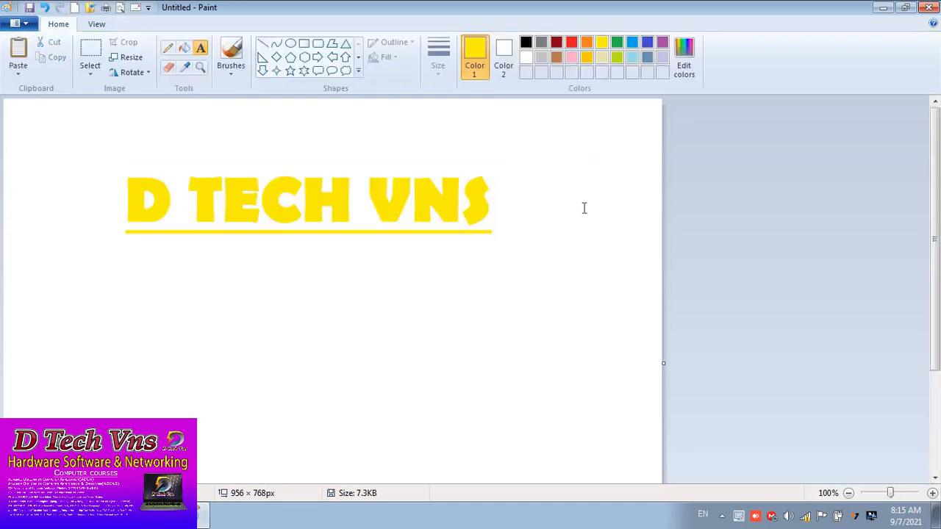
- Split the D TECH VNS text into three horizontal bands by moving its upper part up and its lower part with the underline down
{"action": "left_click", "coordinate": [90, 50]}
{"action": "left_click_drag", "start_coordinate": [101, 153], "coordinate": [528, 197]}
{"action": "left_click_drag", "start_coordinate": [486, 170], "coordinate": [486, 153]}
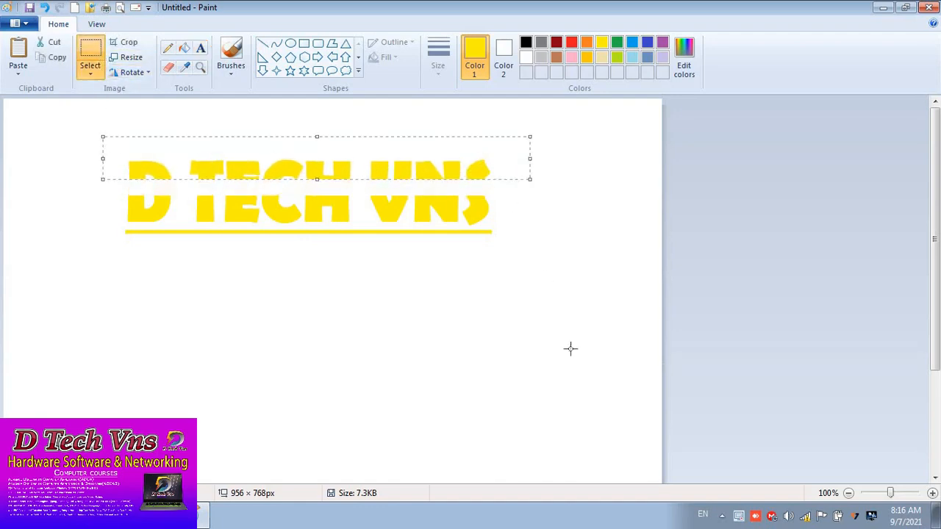
{"action": "left_click", "coordinate": [236, 266]}
{"action": "left_click_drag", "start_coordinate": [87, 230], "coordinate": [71, 214]}
{"action": "left_click_drag", "start_coordinate": [223, 251], "coordinate": [221, 279]}
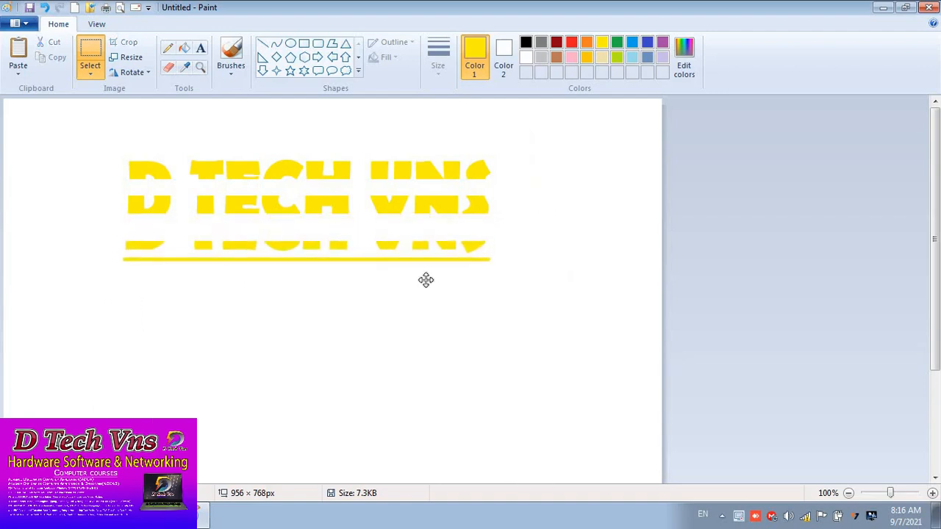
- Fill the upper band of every letter in D TECH VNS with orange
{"action": "left_click", "coordinate": [184, 48]}
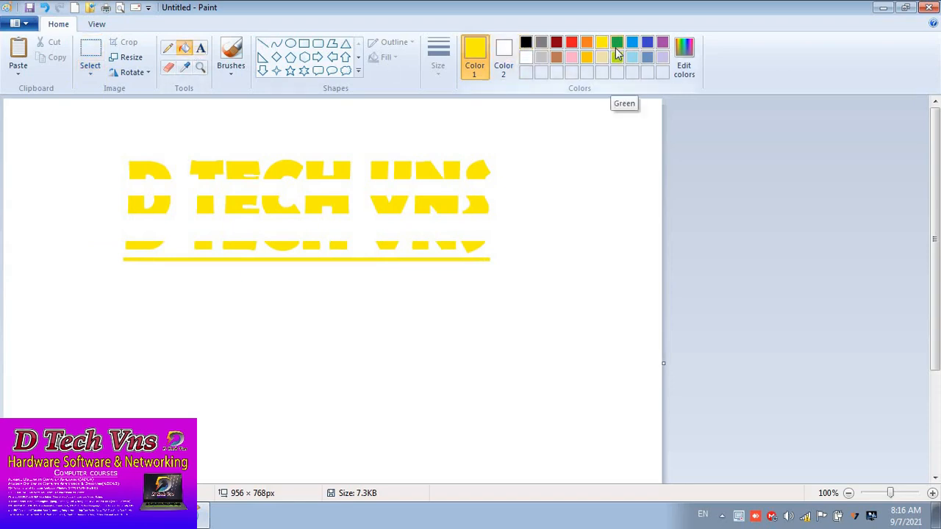
{"action": "left_click", "coordinate": [586, 43]}
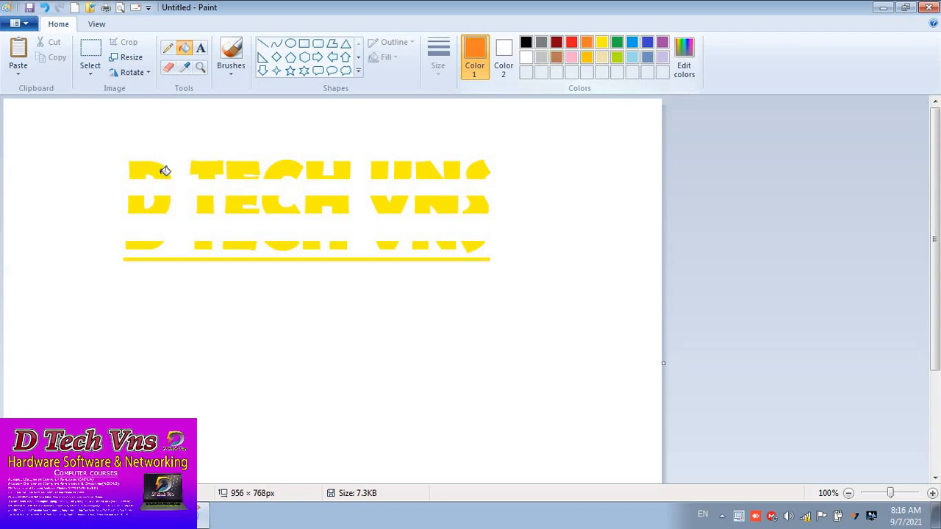
{"action": "left_click", "coordinate": [159, 166]}
{"action": "left_click", "coordinate": [211, 165]}
{"action": "left_click", "coordinate": [258, 166]}
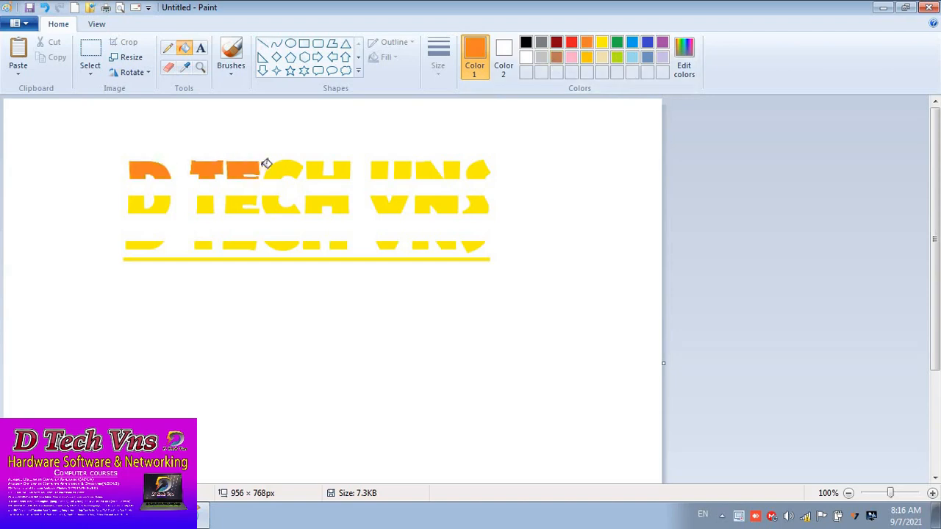
{"action": "left_click", "coordinate": [291, 165]}
{"action": "left_click", "coordinate": [317, 166]}
{"action": "left_click", "coordinate": [376, 166]}
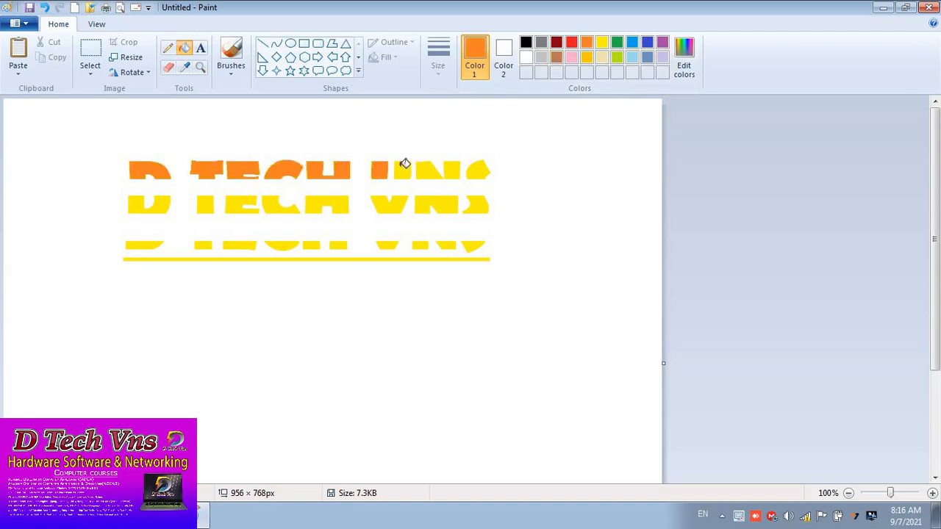
{"action": "left_click", "coordinate": [406, 166]}
{"action": "left_click", "coordinate": [428, 168]}
{"action": "left_click", "coordinate": [457, 169]}
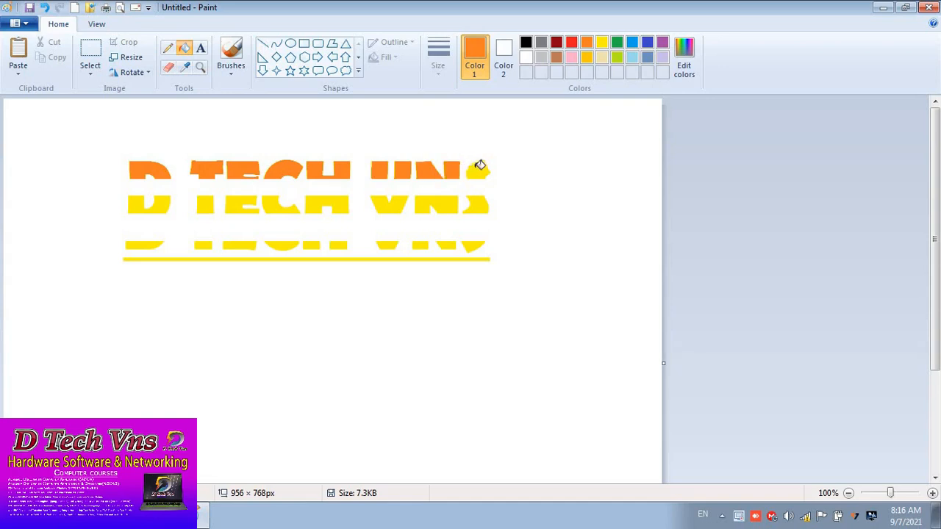
{"action": "left_click", "coordinate": [480, 166]}
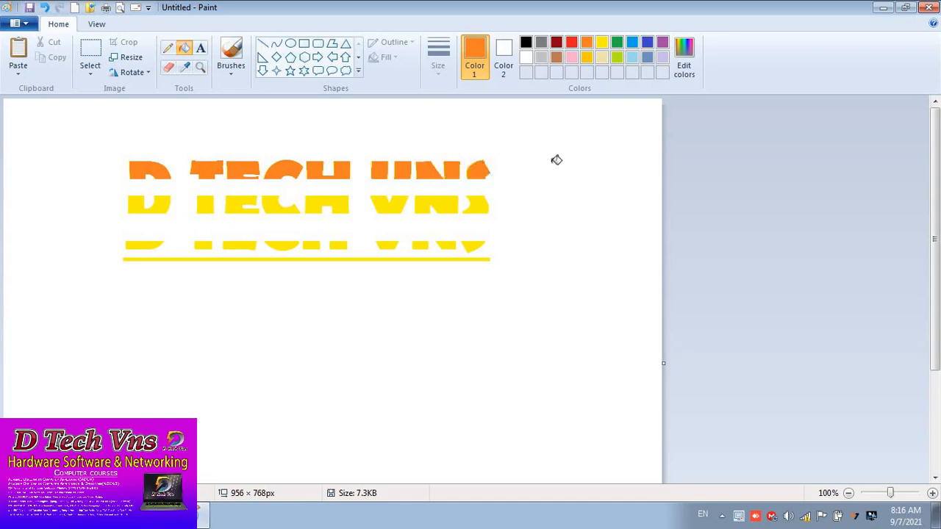
- Fill the lower band of every letter with green, undoing the accidental fill of the background
{"action": "left_click", "coordinate": [617, 42]}
{"action": "left_click", "coordinate": [148, 242]}
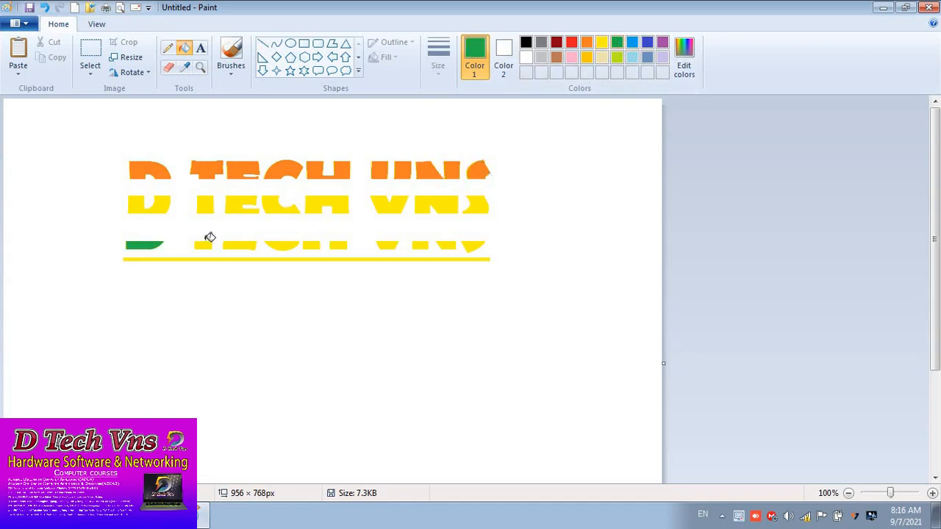
{"action": "left_click", "coordinate": [206, 243]}
{"action": "left_click", "coordinate": [252, 242]}
{"action": "left_click", "coordinate": [285, 242]}
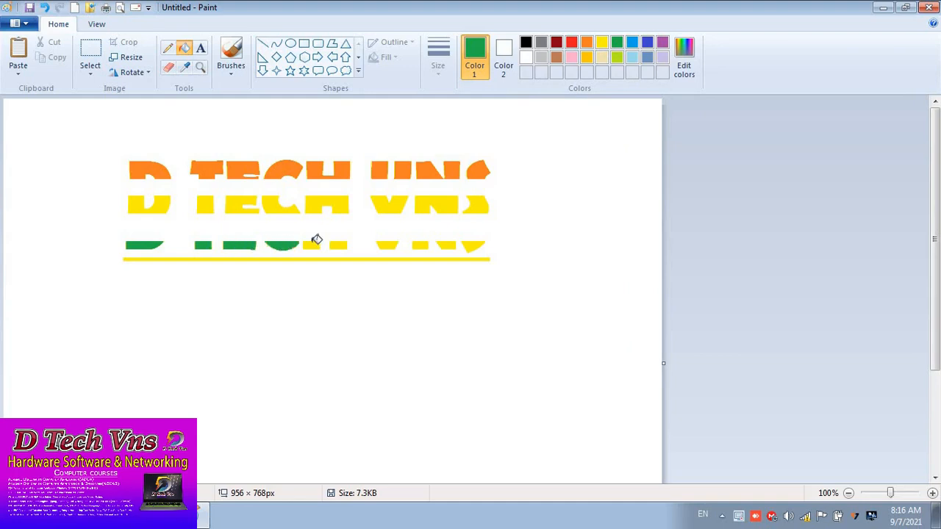
{"action": "left_click", "coordinate": [316, 243]}
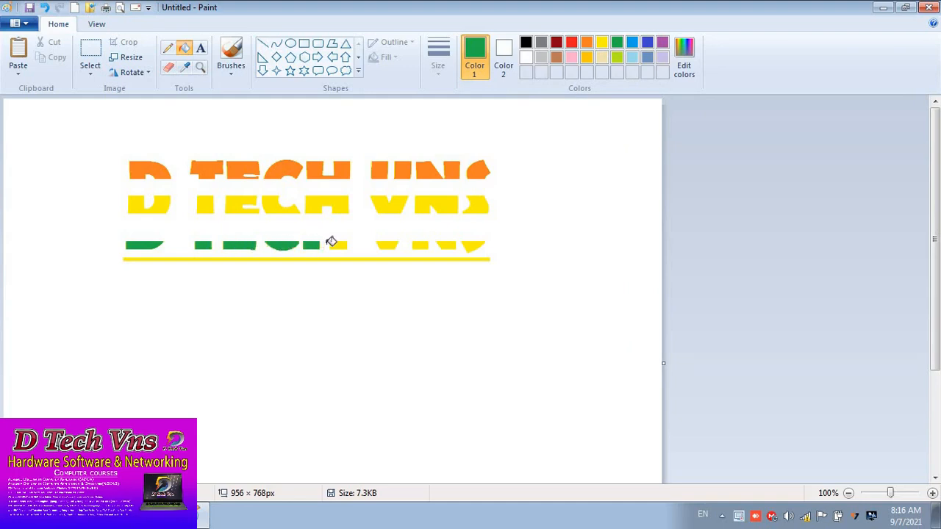
{"action": "left_click", "coordinate": [394, 242]}
{"action": "left_click", "coordinate": [523, 250]}
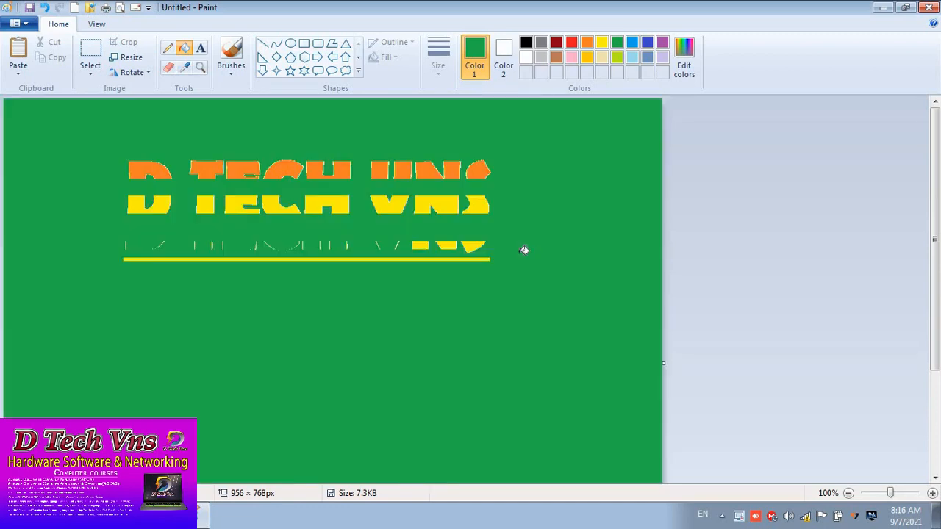
{"action": "key", "text": "ctrl+z"}
{"action": "left_click", "coordinate": [431, 243]}
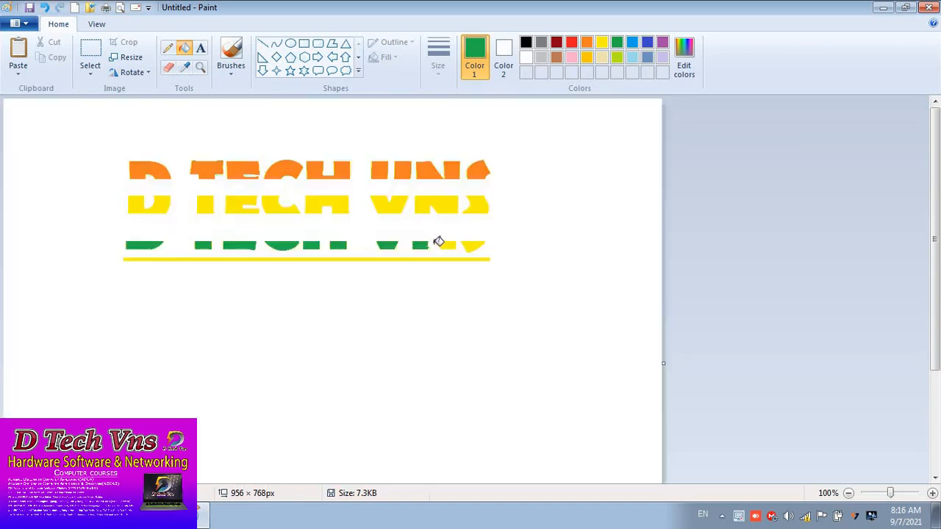
{"action": "left_click", "coordinate": [476, 246]}
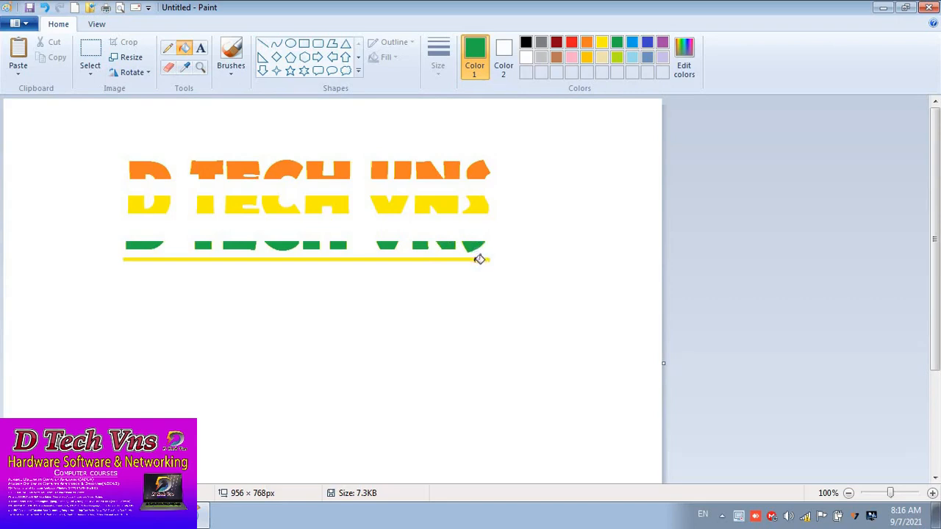
- Fill the underline with dark blue and the middle band of every letter with white
{"action": "left_click", "coordinate": [648, 45]}
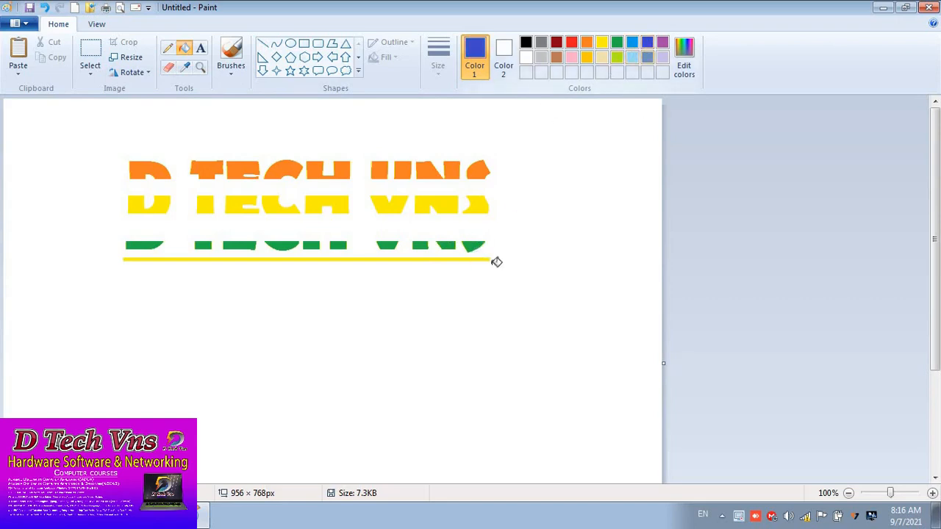
{"action": "left_click", "coordinate": [490, 259]}
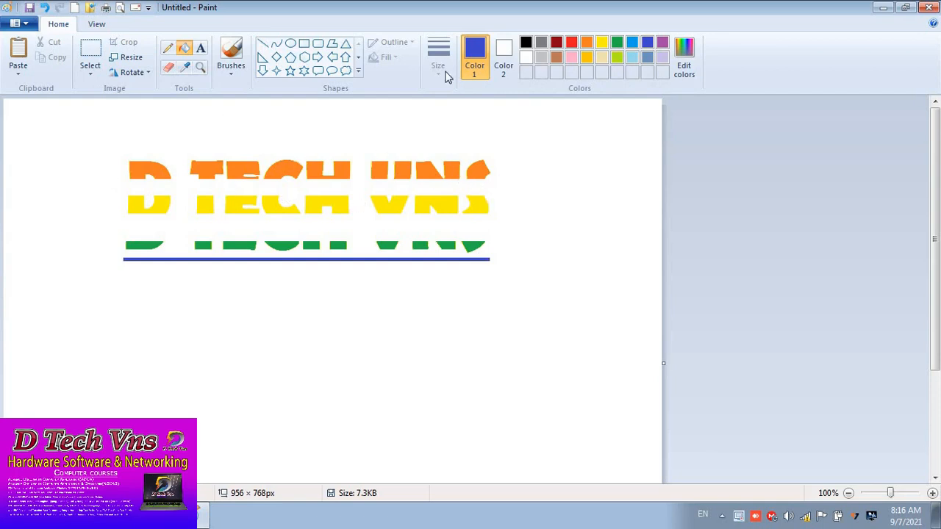
{"action": "left_click", "coordinate": [525, 57]}
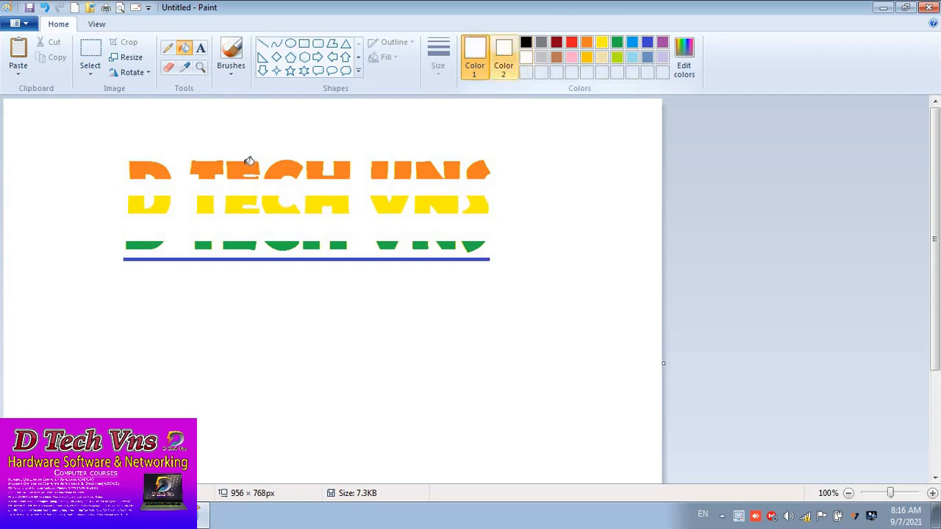
{"action": "left_click", "coordinate": [163, 204]}
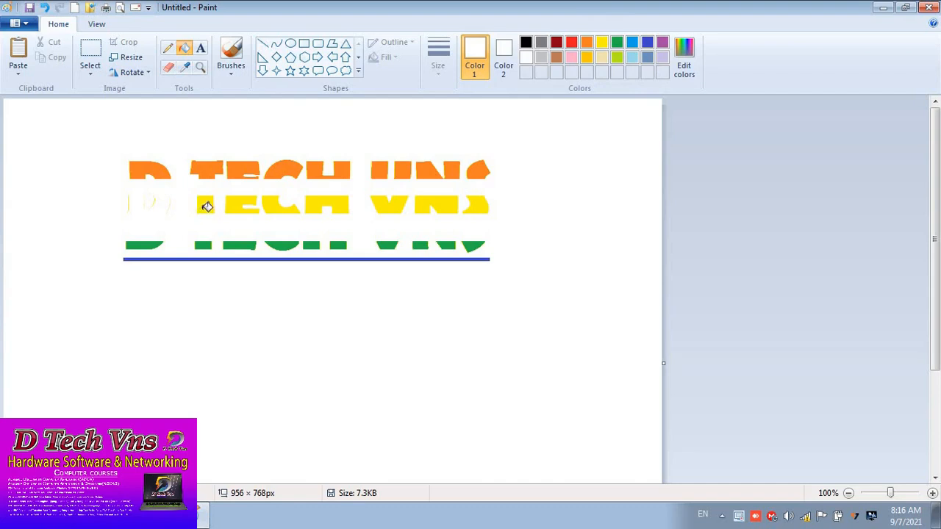
{"action": "left_click", "coordinate": [206, 206]}
{"action": "left_click", "coordinate": [241, 200]}
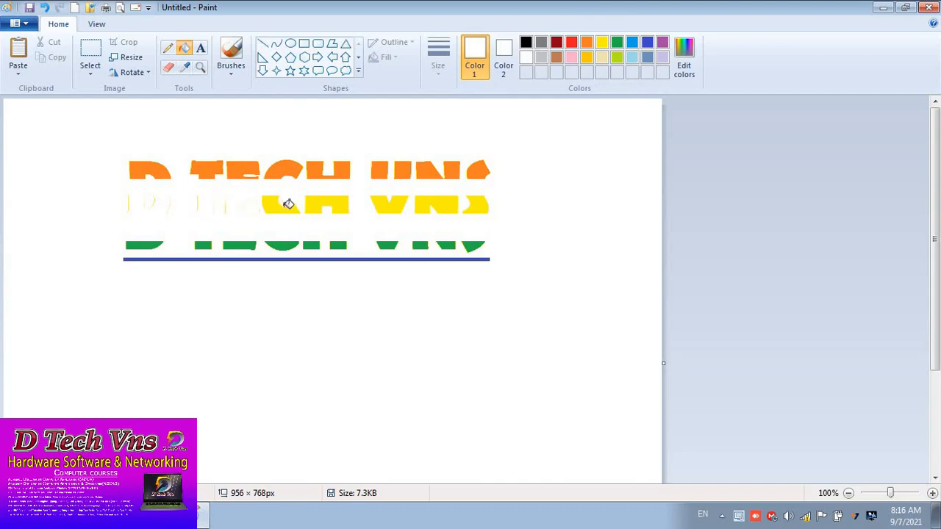
{"action": "left_click", "coordinate": [288, 204]}
{"action": "left_click", "coordinate": [318, 202]}
{"action": "left_click", "coordinate": [392, 200]}
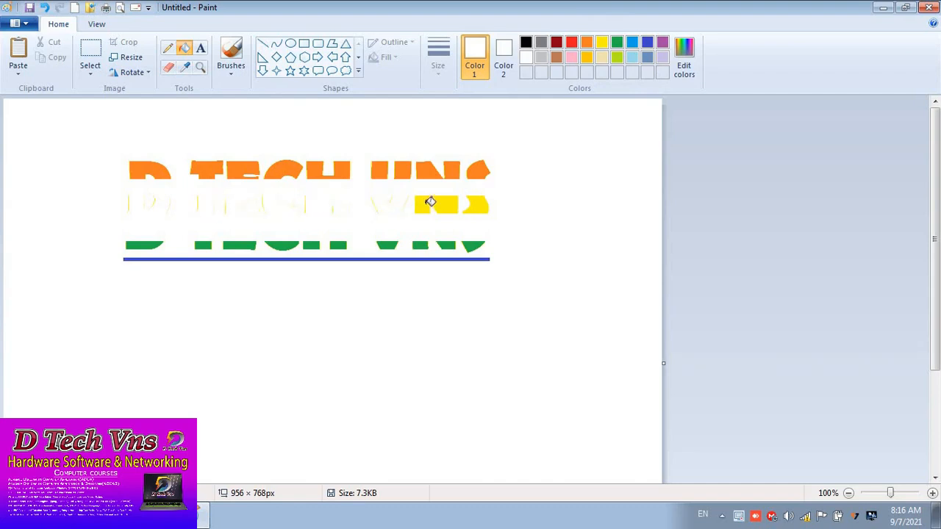
{"action": "left_click", "coordinate": [434, 203]}
{"action": "left_click", "coordinate": [476, 202]}
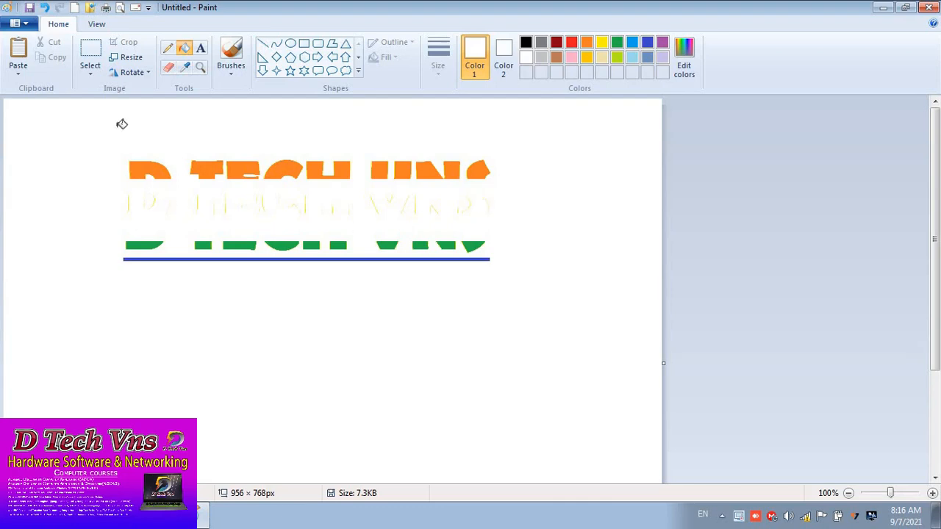
- Move the orange upper band and the green lower band with the underline back against the middle band to rejoin the letters
{"action": "left_click", "coordinate": [90, 53]}
{"action": "left_click_drag", "start_coordinate": [121, 123], "coordinate": [483, 185]}
{"action": "left_click", "coordinate": [538, 354]}
{"action": "left_click_drag", "start_coordinate": [539, 327], "coordinate": [71, 239]}
{"action": "left_click_drag", "start_coordinate": [237, 321], "coordinate": [250, 295]}
{"action": "left_click", "coordinate": [213, 389]}
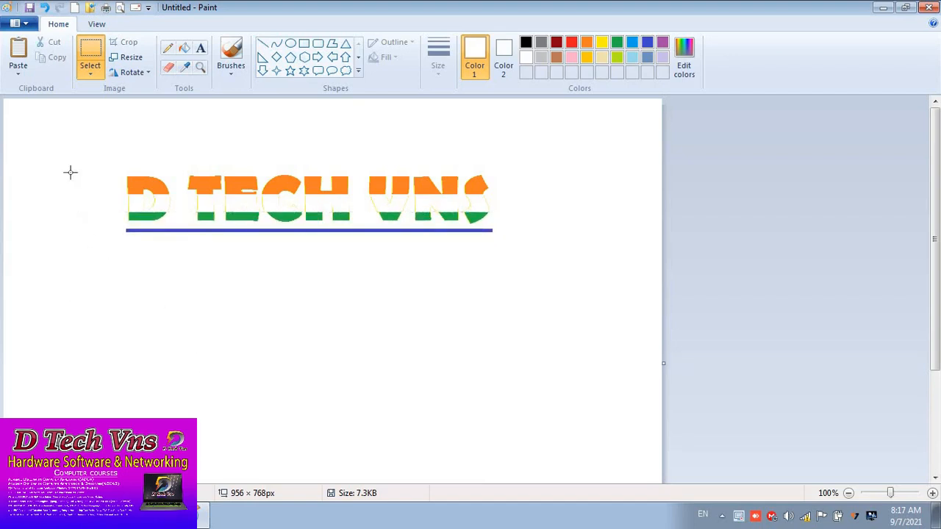
- Move the rejoined D TECH VNS artwork toward the canvas's upper left and enlarge it to nearly the full visible width
{"action": "left_click_drag", "start_coordinate": [69, 145], "coordinate": [547, 290]}
{"action": "mouse_move", "coordinate": [387, 213]}
{"action": "left_mouse_down"}
{"action": "mouse_move", "coordinate": [525, 173]}
{"action": "mouse_move", "coordinate": [534, 159]}
{"action": "mouse_move", "coordinate": [380, 198]}
{"action": "mouse_move", "coordinate": [326, 193]}
{"action": "left_mouse_up"}
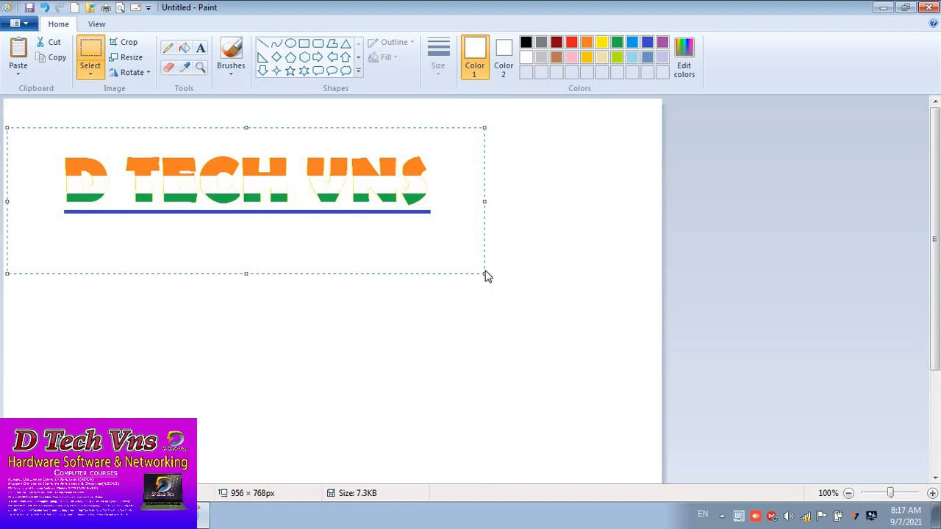
{"action": "left_click", "coordinate": [490, 322]}
{"action": "left_click_drag", "start_coordinate": [51, 142], "coordinate": [649, 275]}
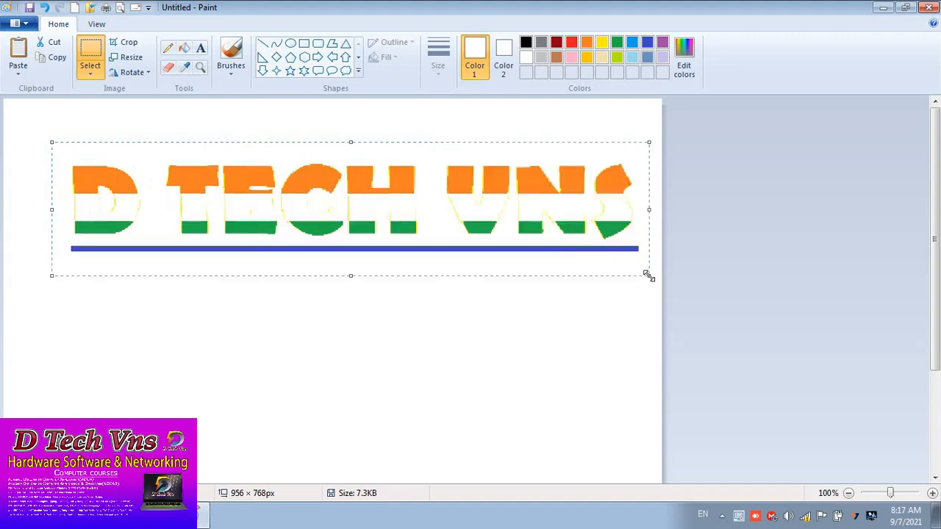
- Try to smear the D TECH VNS artwork downward into a trail of copies, and undo the attempts
{"action": "mouse_move", "coordinate": [388, 185]}
{"action": "left_mouse_down"}
{"action": "mouse_move", "coordinate": [388, 340]}
{"action": "mouse_move", "coordinate": [401, 305]}
{"action": "mouse_move", "coordinate": [377, 395]}
{"action": "left_mouse_up"}
{"action": "key", "text": "ctrl+z"}
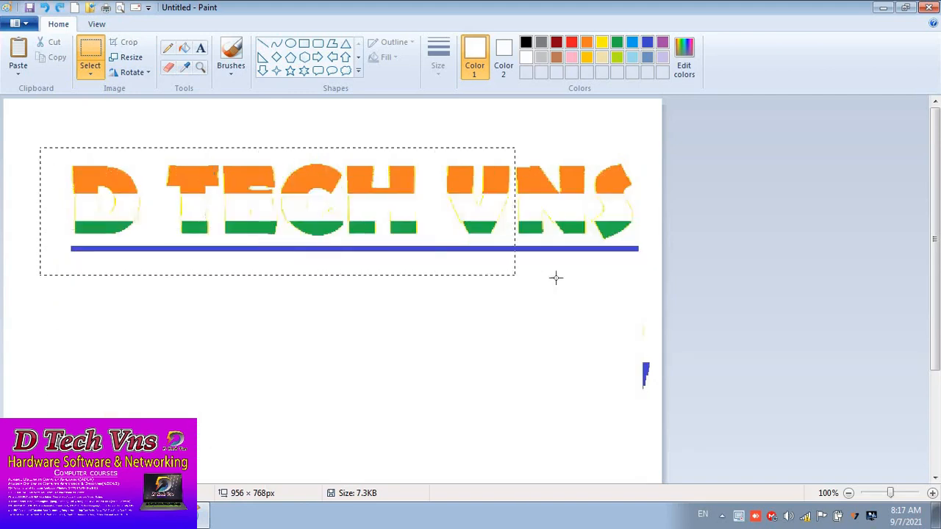
{"action": "mouse_move", "coordinate": [556, 277]}
{"action": "left_mouse_down"}
{"action": "mouse_move", "coordinate": [634, 294]}
{"action": "mouse_move", "coordinate": [657, 290]}
{"action": "left_mouse_up"}
{"action": "left_click_drag", "start_coordinate": [439, 216], "coordinate": [445, 286]}
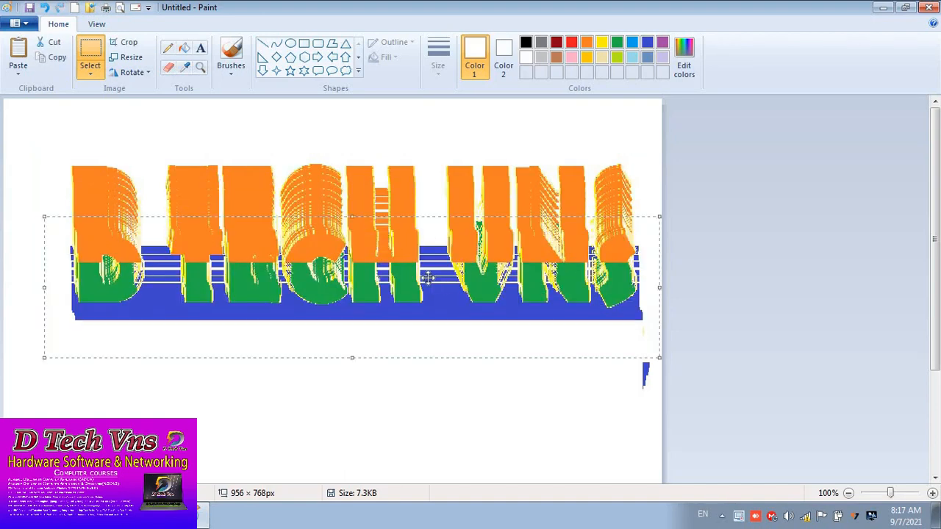
{"action": "left_click_drag", "start_coordinate": [412, 339], "coordinate": [423, 370]}
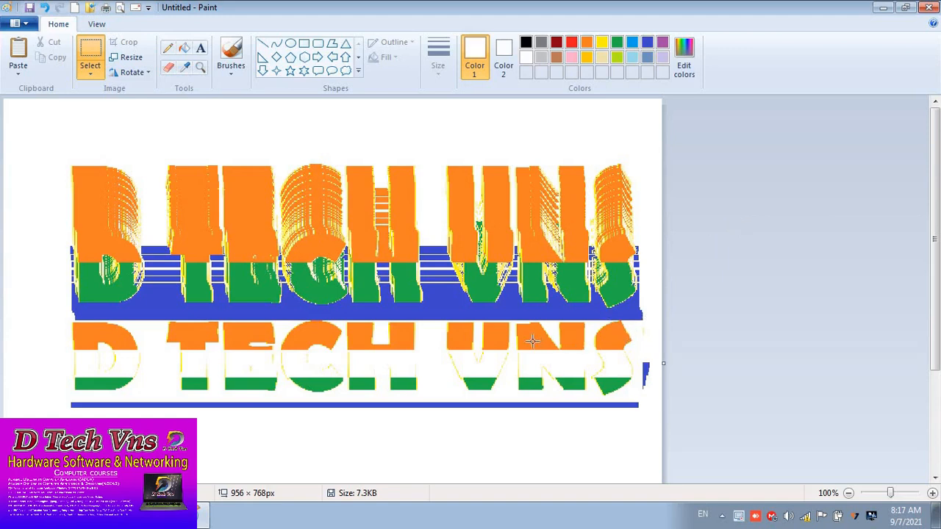
{"action": "key", "text": "ctrl+z"}
- Select the D TECH VNS artwork and trail it down and left in small diagonal steps to give the letters a 3D edge
{"action": "left_click_drag", "start_coordinate": [25, 146], "coordinate": [646, 269]}
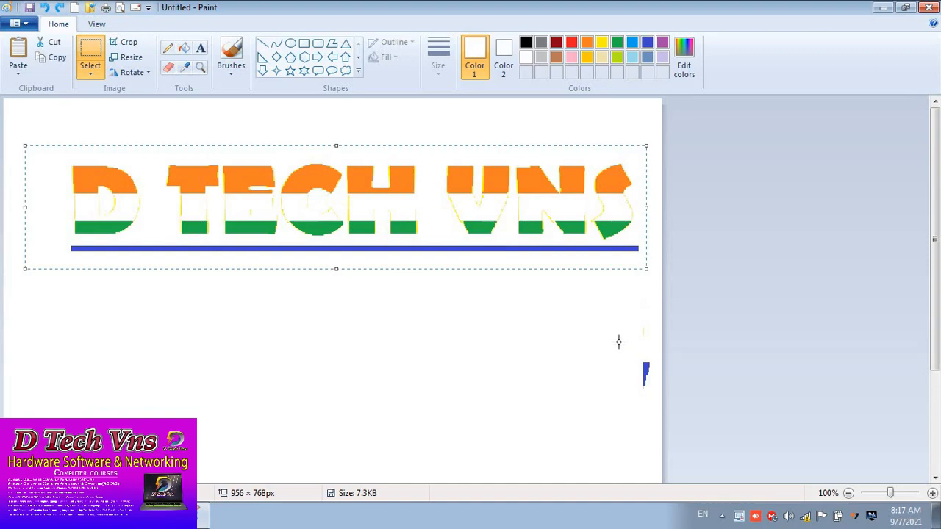
{"action": "left_click", "coordinate": [96, 81]}
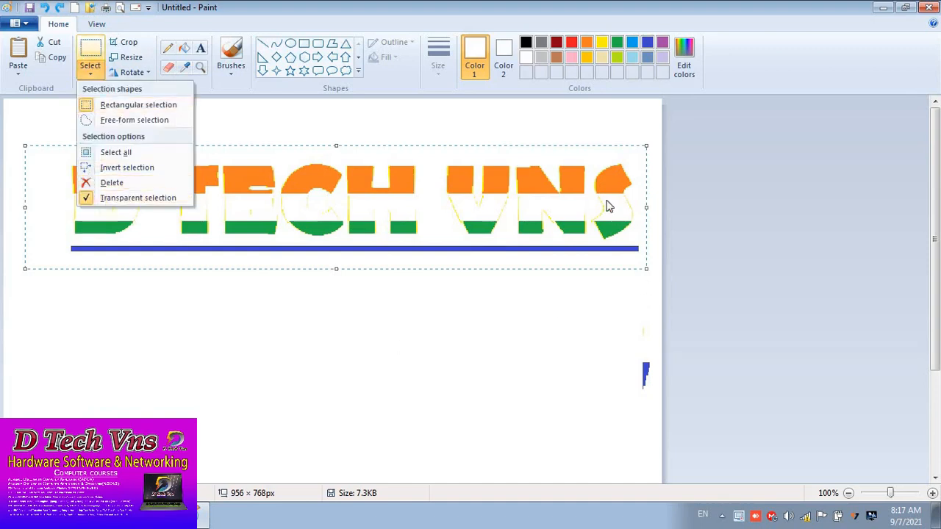
{"action": "left_click", "coordinate": [607, 205]}
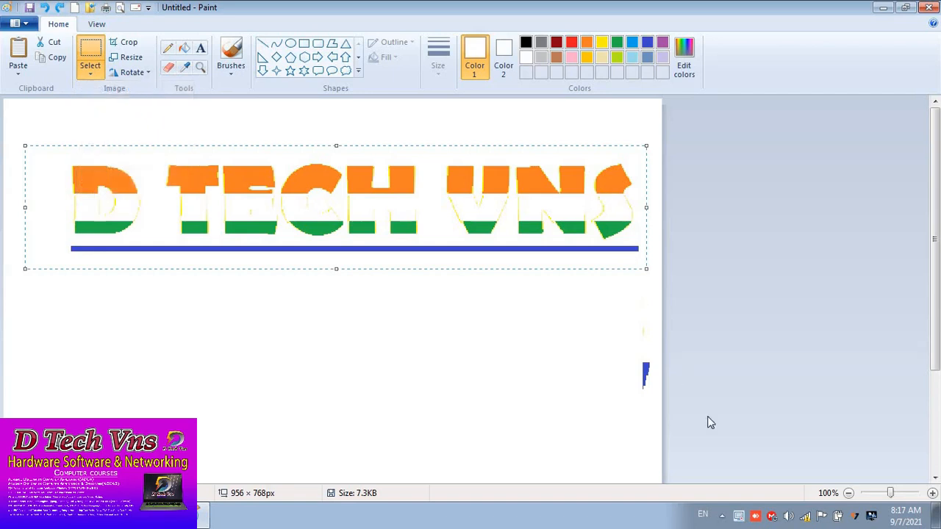
{"action": "key", "text": "shift+Down"}
{"action": "key", "text": "shift+Left"}
{"action": "key", "text": "shift+Down"}
{"action": "key", "text": "shift+Left"}
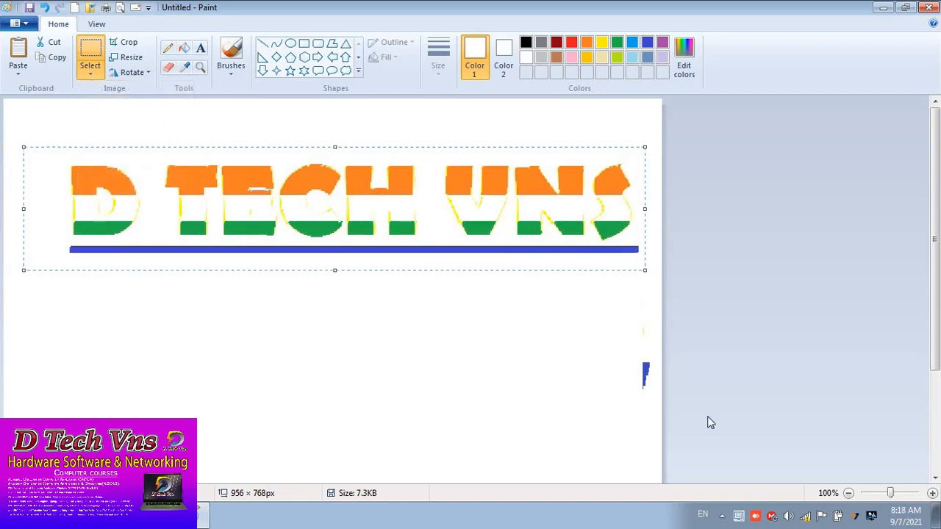
{"action": "key", "text": "shift+Down"}
{"action": "key", "text": "shift+Left"}
{"action": "key", "text": "shift+Down"}
{"action": "key", "text": "shift+Left"}
{"action": "key", "text": "shift+Down"}
{"action": "key", "text": "shift+Left"}
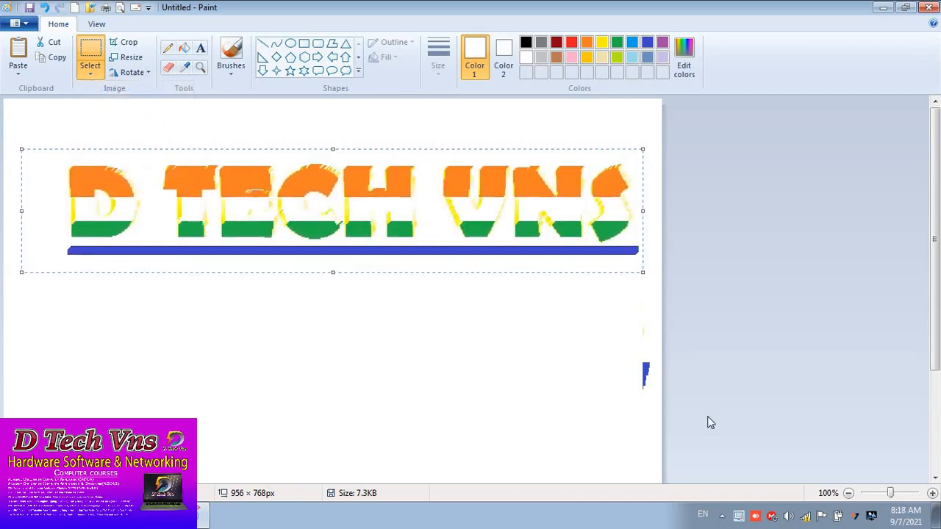
{"action": "key", "text": "shift+Down"}
{"action": "key", "text": "shift+Left"}
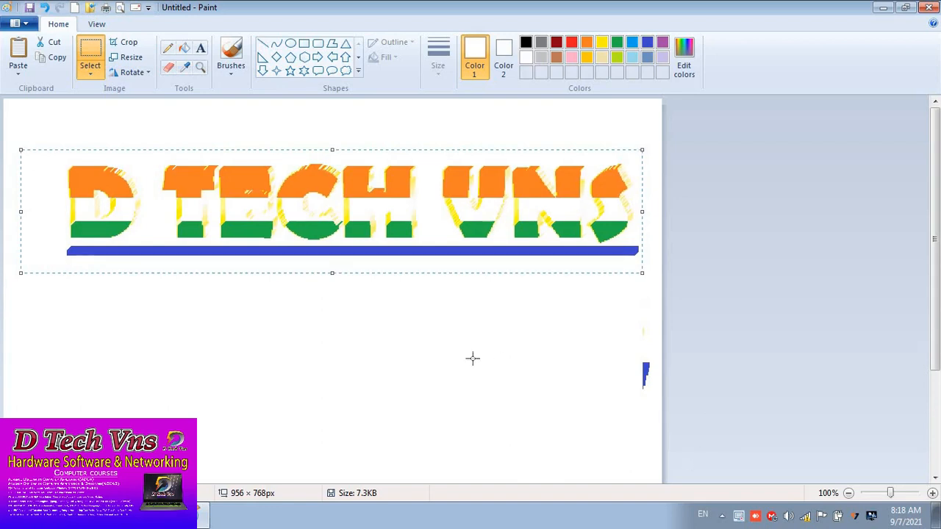
{"action": "left_click", "coordinate": [409, 315]}
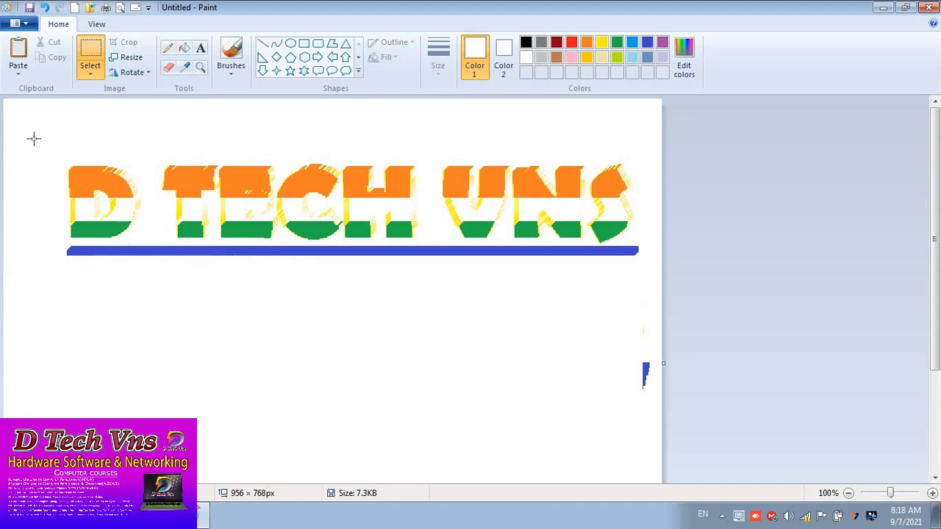
- Place a second copy of the D TECH VNS artwork directly below the first and crop the canvas to both copies
{"action": "left_click_drag", "start_coordinate": [675, 279], "coordinate": [647, 294]}
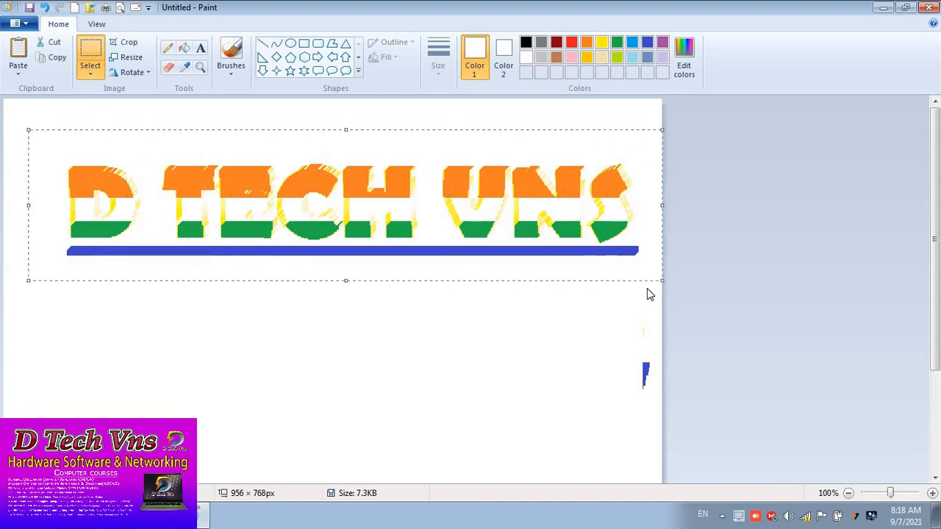
{"action": "left_click_drag", "start_coordinate": [522, 212], "coordinate": [495, 269]}
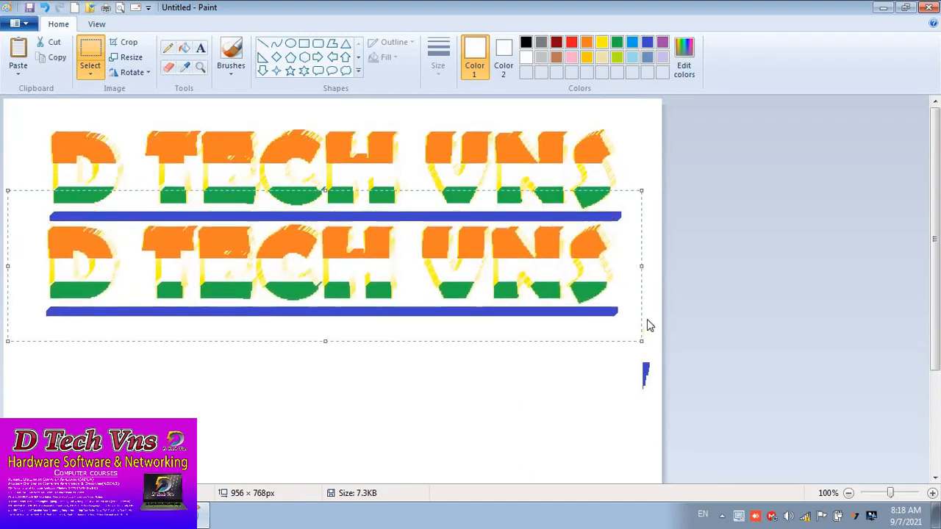
{"action": "left_click", "coordinate": [772, 253]}
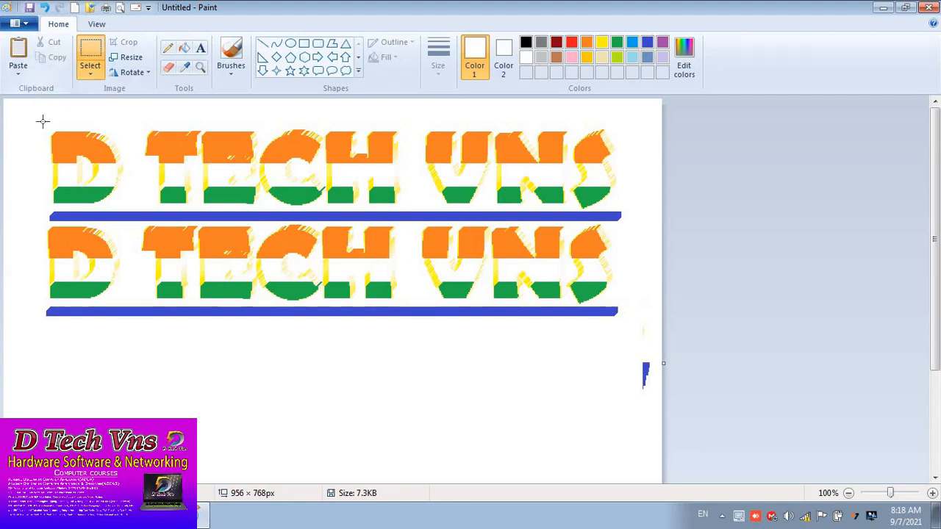
{"action": "left_click_drag", "start_coordinate": [43, 122], "coordinate": [630, 338]}
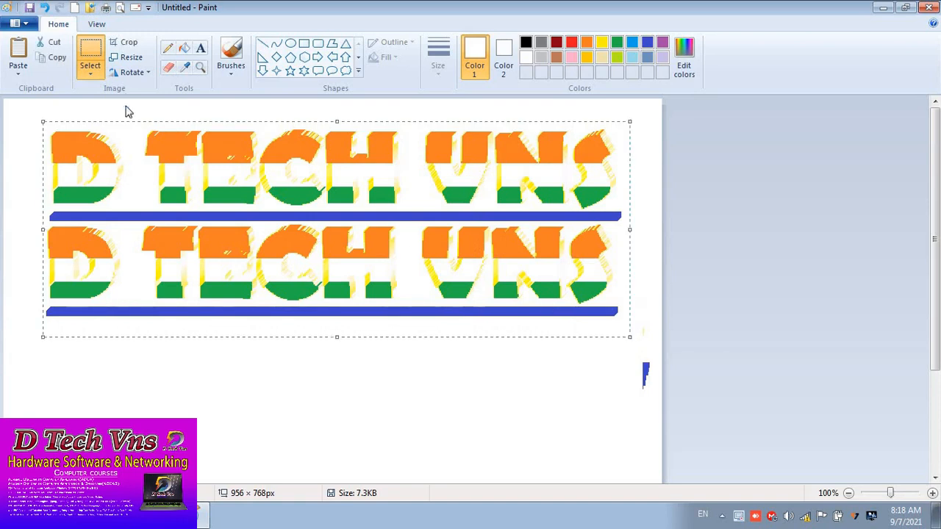
{"action": "left_click", "coordinate": [126, 42]}
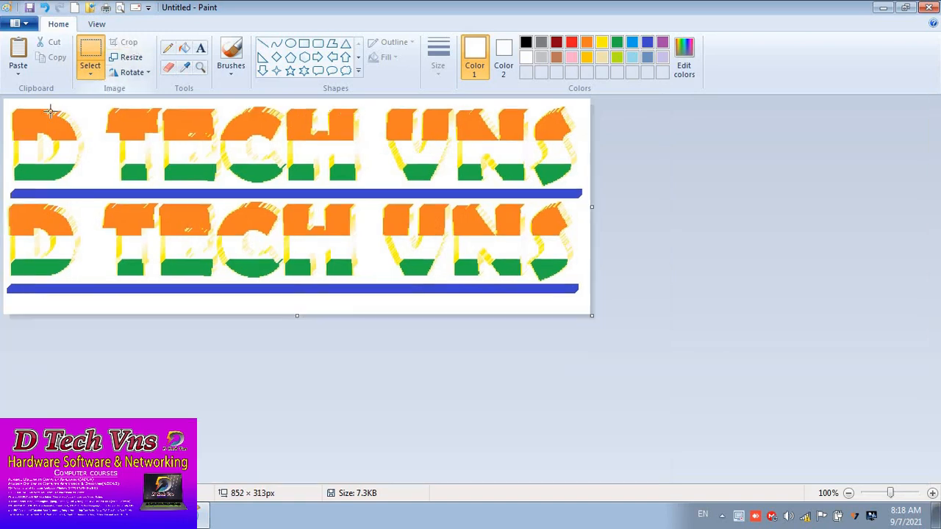
- Save the picture under the name dtechvns as a JPEG file in the video Crating folder
{"action": "left_click", "coordinate": [30, 24]}
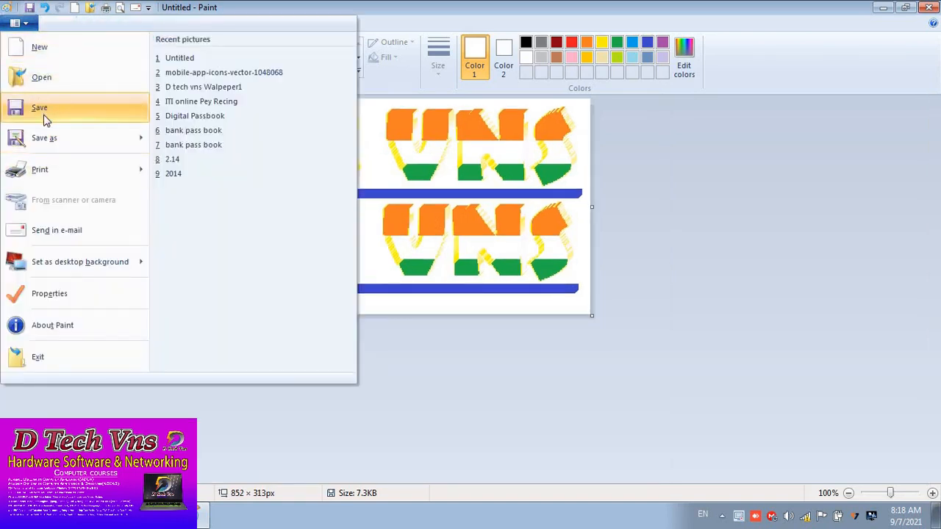
{"action": "left_click", "coordinate": [44, 138]}
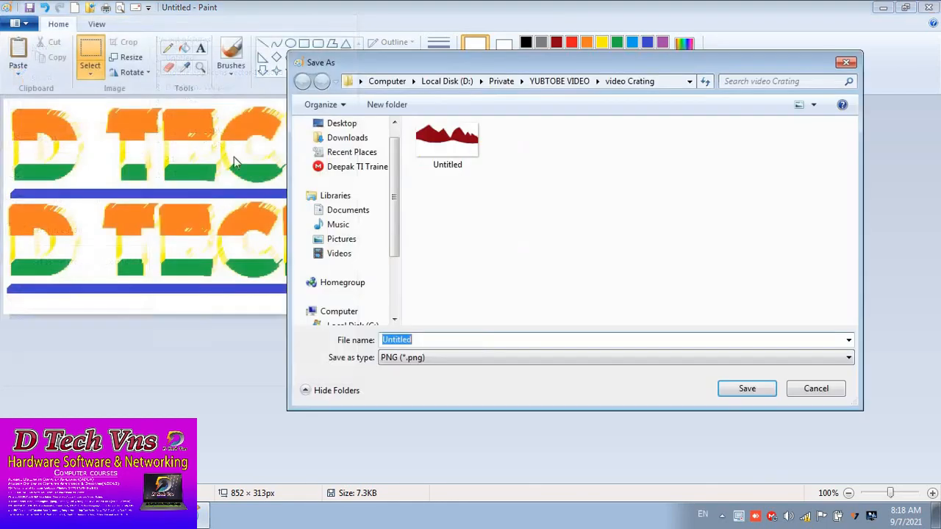
{"action": "left_click", "coordinate": [478, 360]}
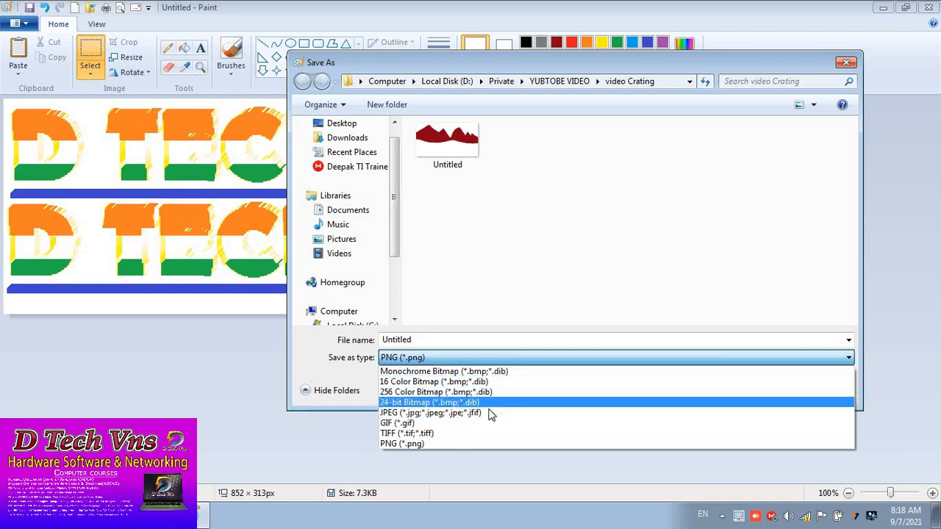
{"action": "left_click", "coordinate": [441, 412]}
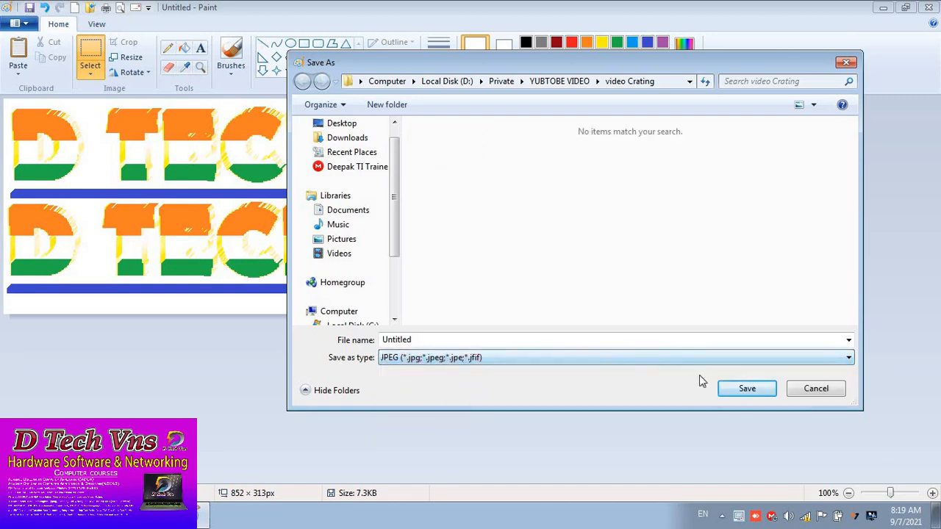
{"action": "left_click", "coordinate": [674, 345]}
{"action": "type", "text": "dtechvns"}
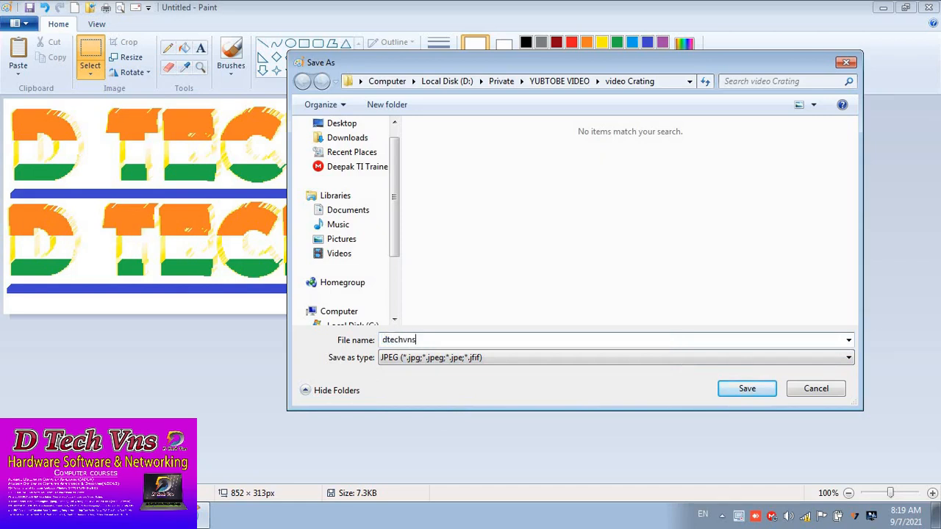
{"action": "left_click", "coordinate": [771, 391]}
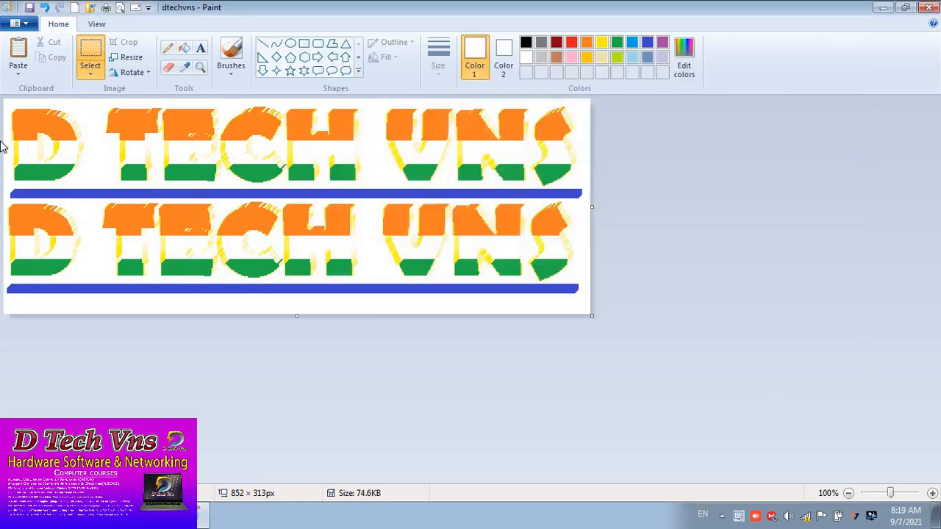
- Set the saved picture as the desktop background using the Center placement
{"action": "left_click", "coordinate": [18, 24]}
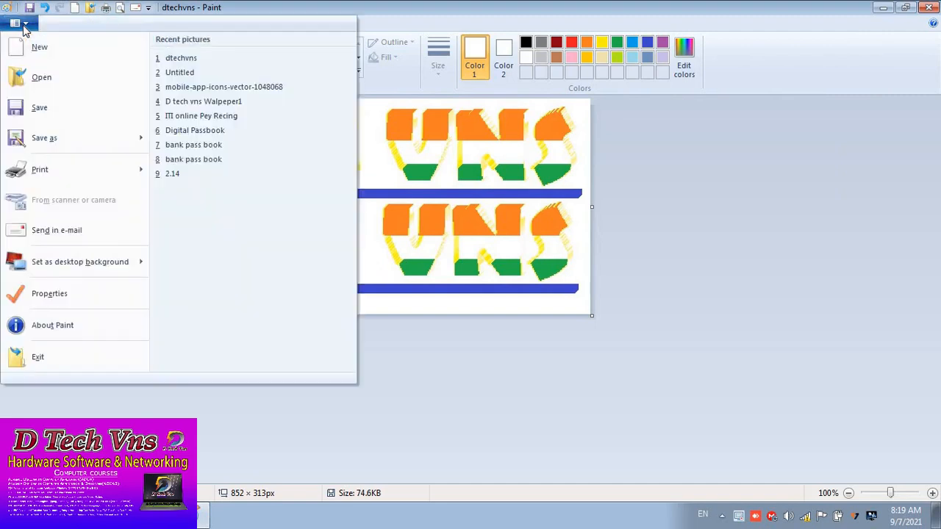
{"action": "mouse_move", "coordinate": [69, 262]}
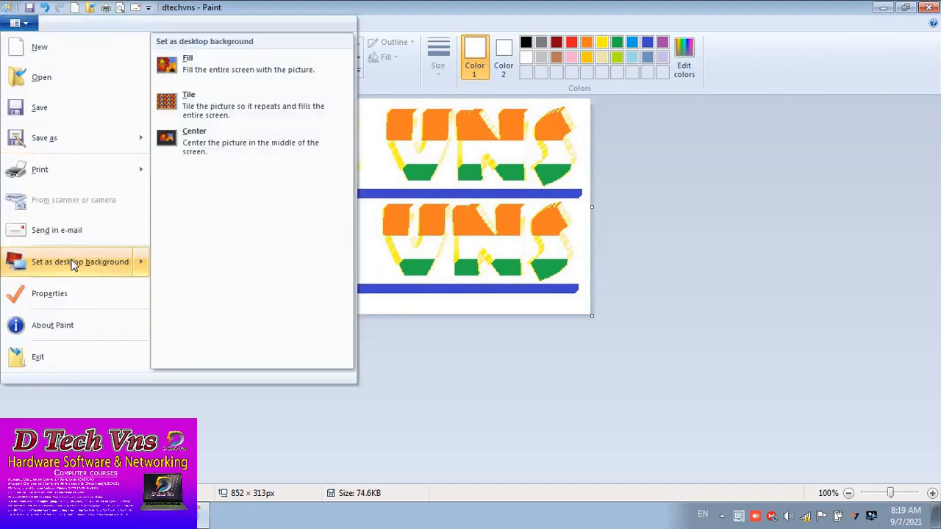
{"action": "left_click", "coordinate": [221, 134]}
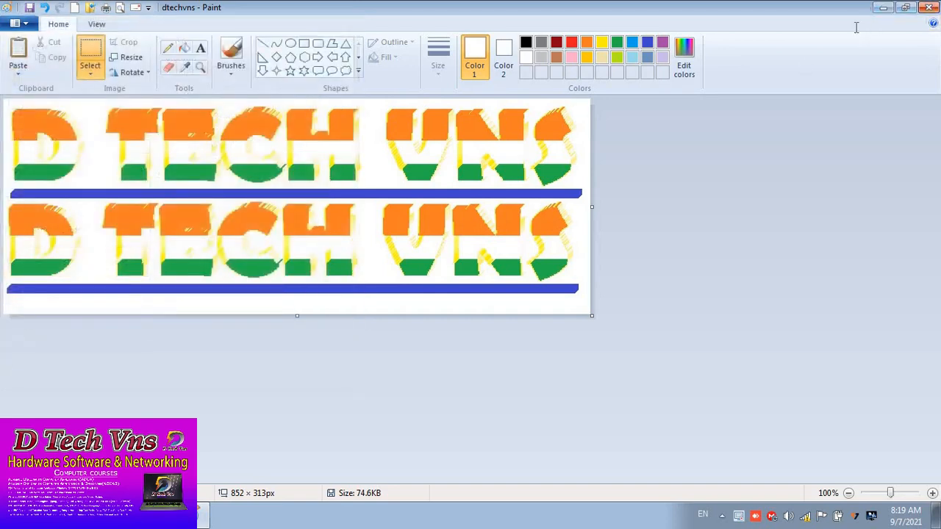
- Check the new background on the desktop, return to the dtechvns picture and close Paint
{"action": "left_click", "coordinate": [930, 7]}
{"action": "left_click", "coordinate": [930, 7]}
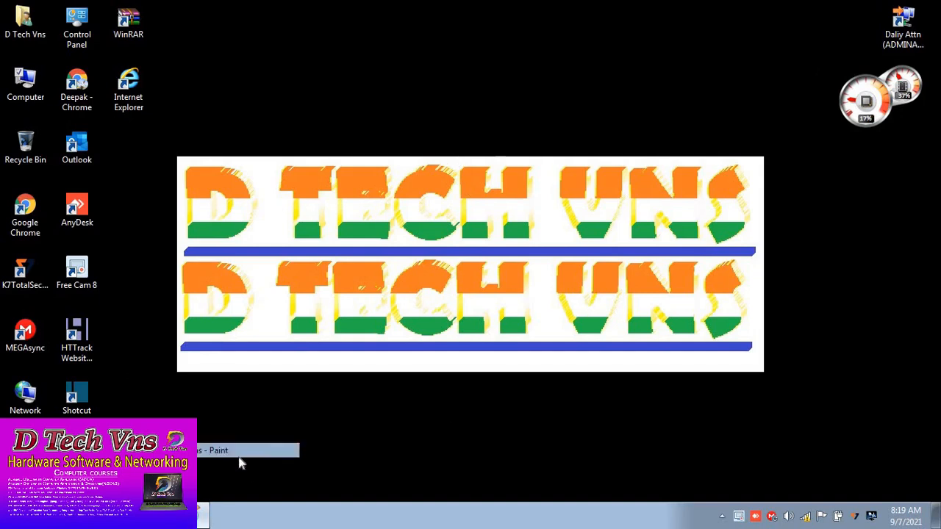
{"action": "left_click", "coordinate": [239, 454]}
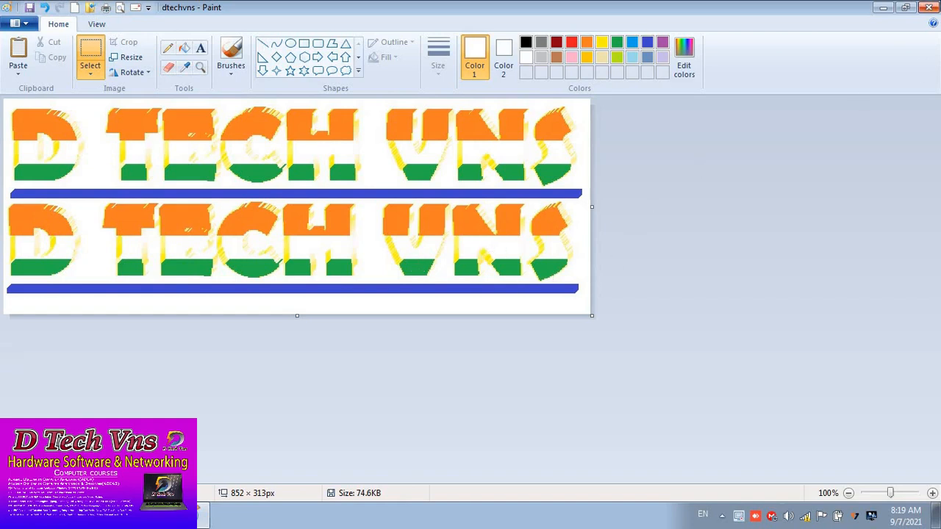
{"action": "left_click", "coordinate": [929, 8]}
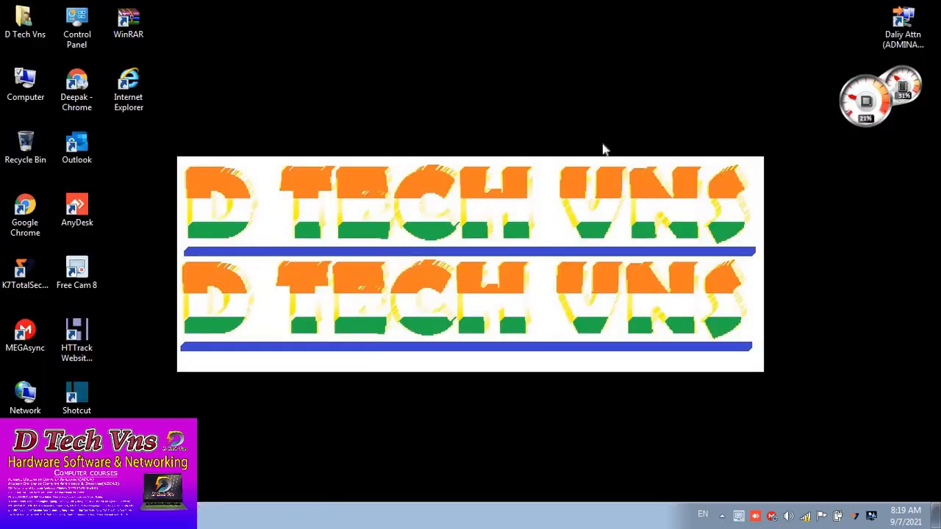